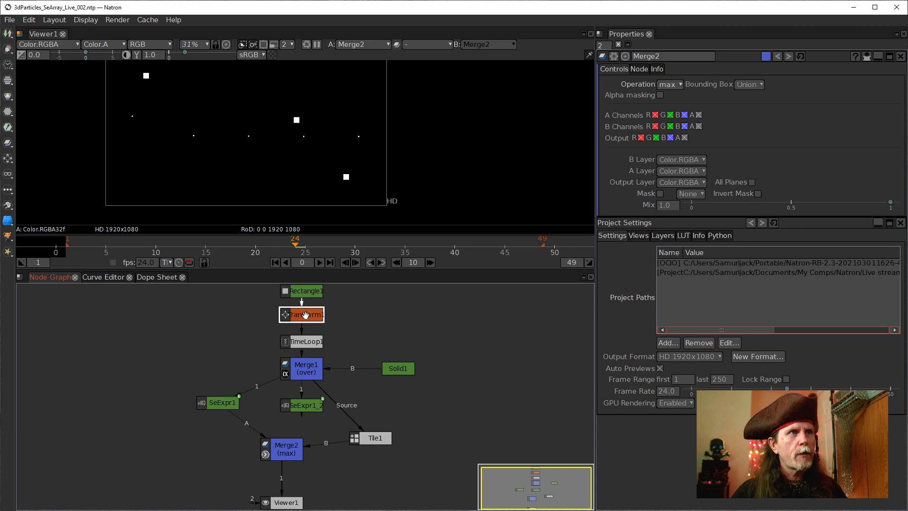
- View the Transform1 output, scrub the timeline to frame 47, and fit the image to the viewer
key("1")
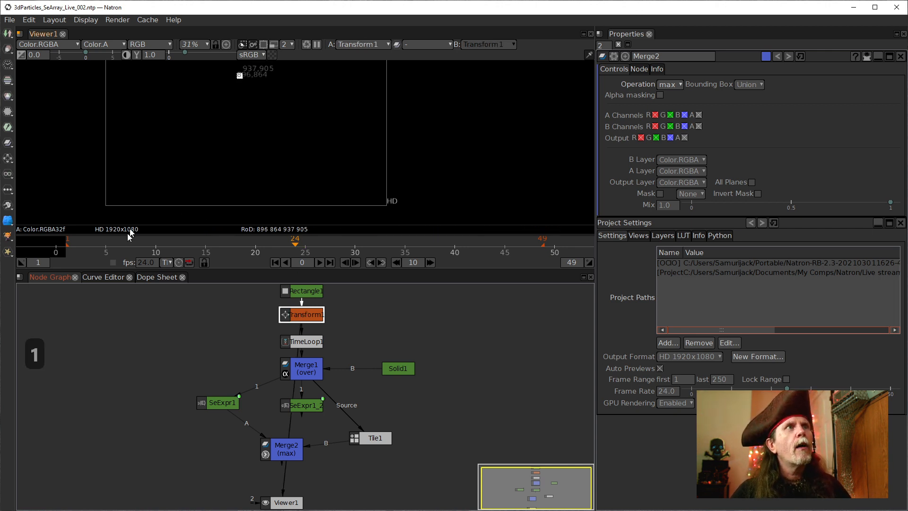
left_click_drag(99, 245, 524, 248)
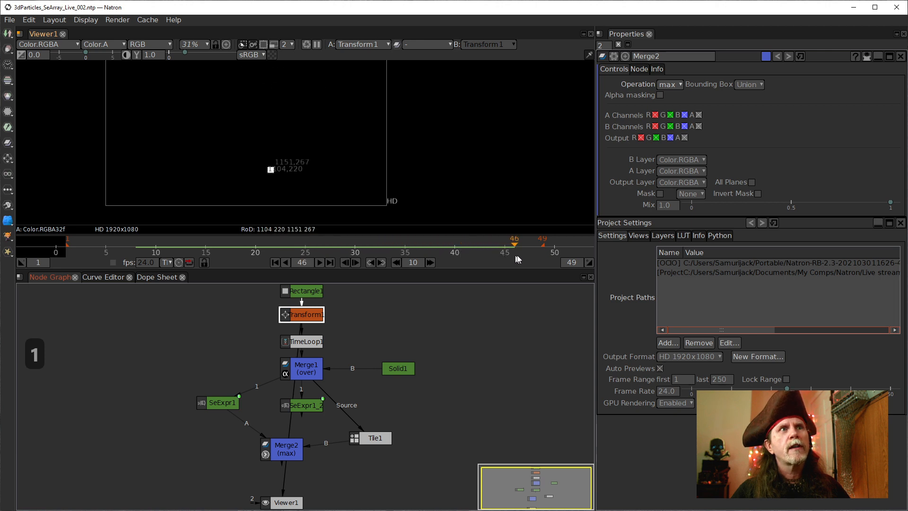
left_click(306, 340)
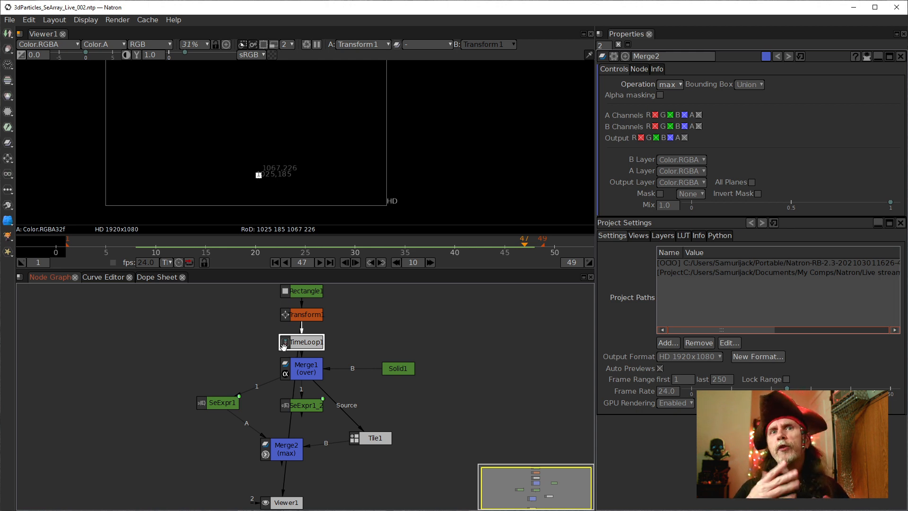
left_click(298, 368)
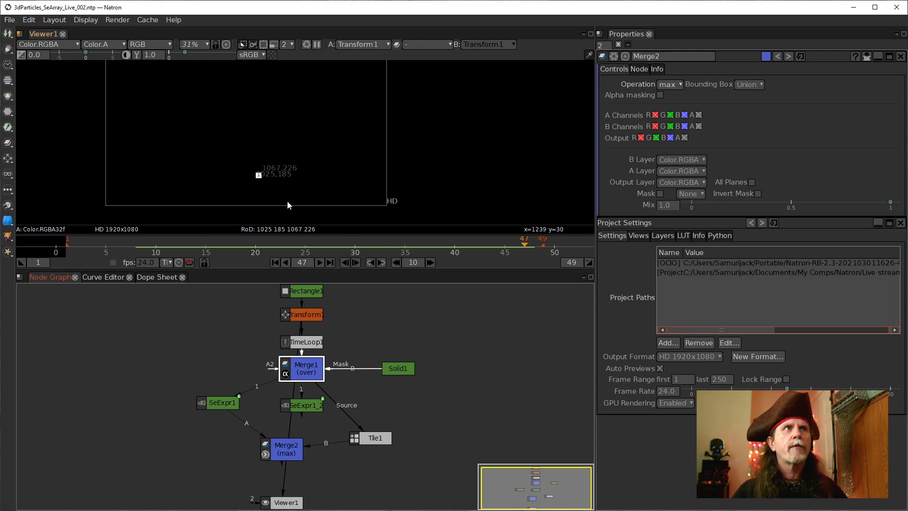
left_click(305, 165)
key("f")
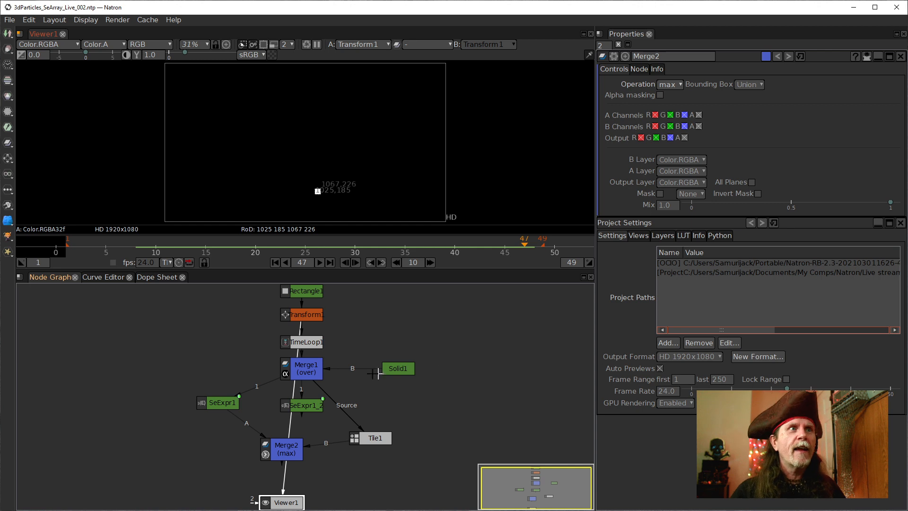
- Open the Solid1 and Merge1 properties and view the Merge1 output
left_click(309, 369)
double_click(408, 369)
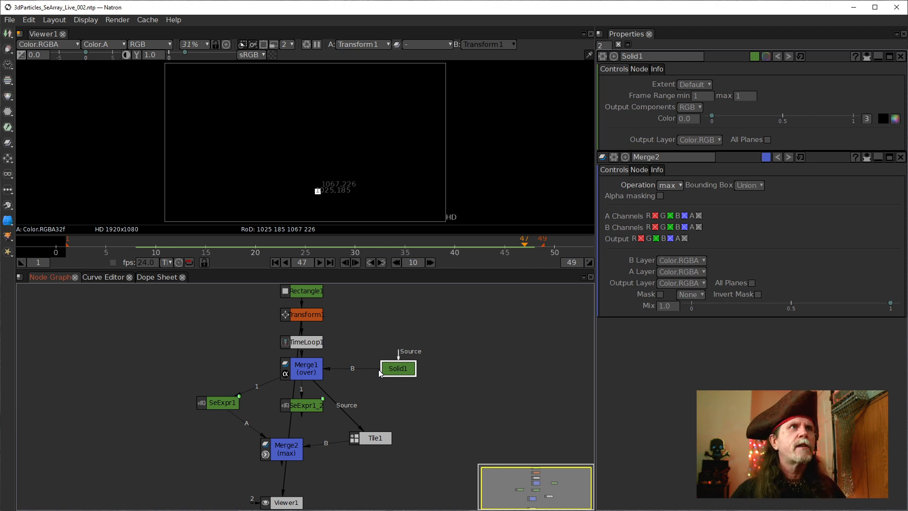
left_click(293, 369)
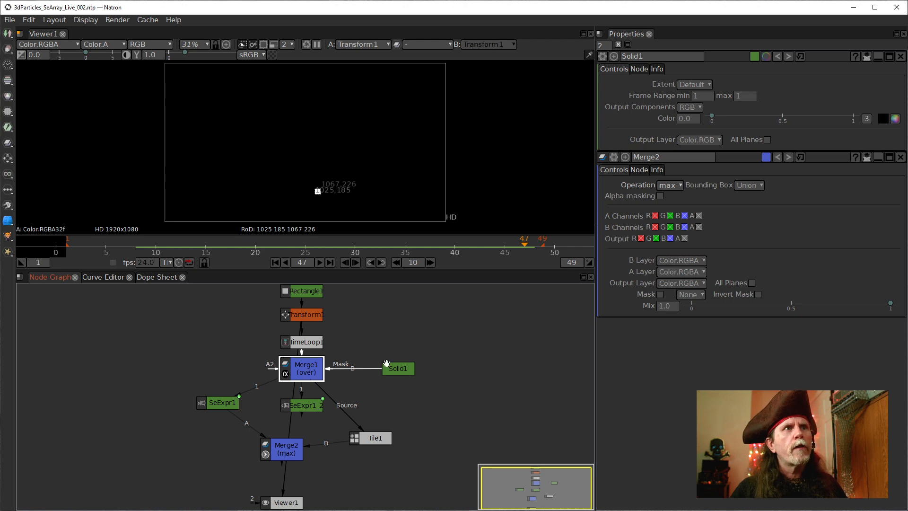
left_click_drag(387, 363, 385, 364)
left_click(295, 372)
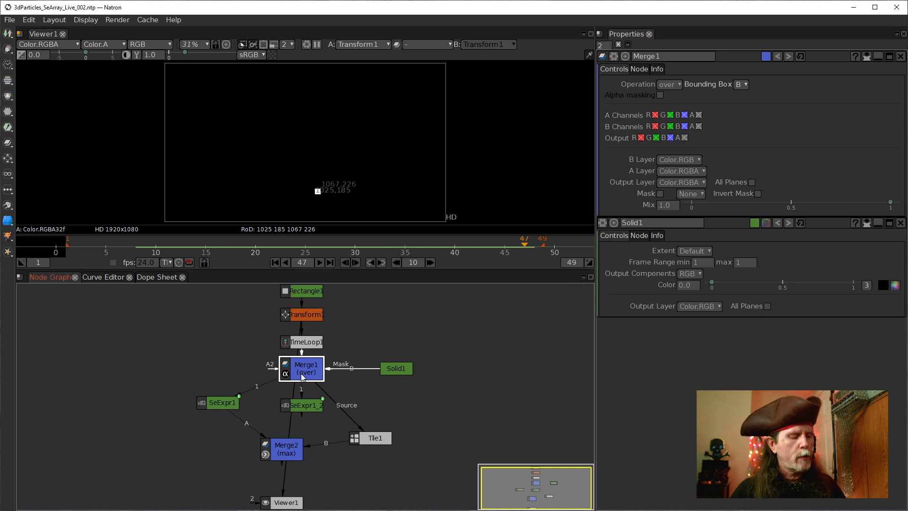
key("1")
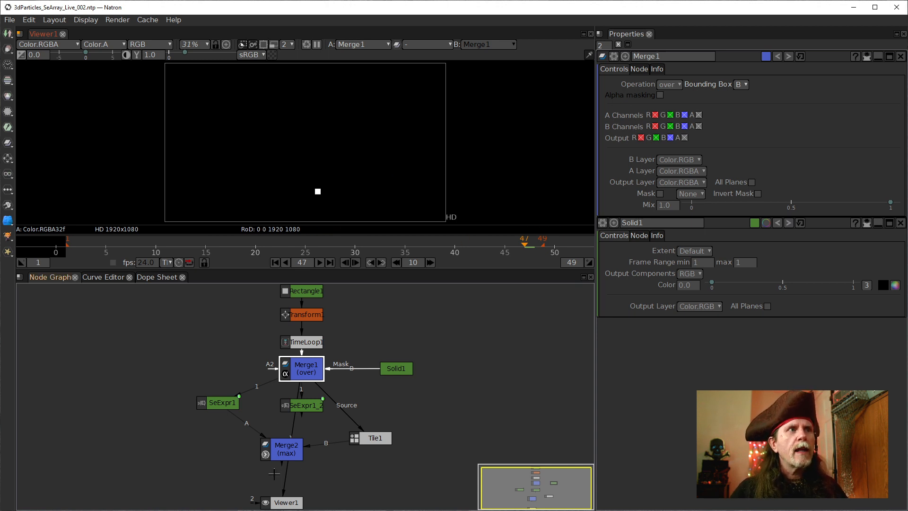
- Connect the viewer to SeExpr1, open its array settings, and scrub the timeline to frame 9
left_click_drag(286, 478, 217, 399)
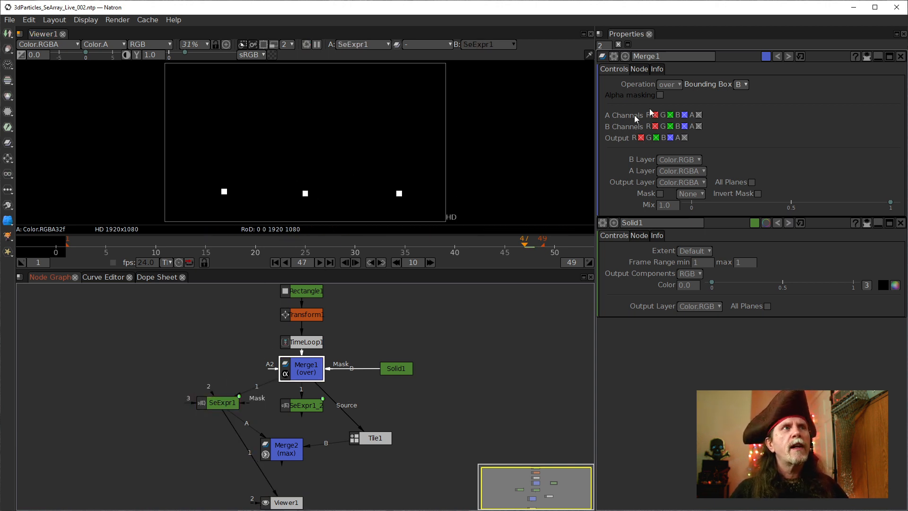
double_click(220, 402)
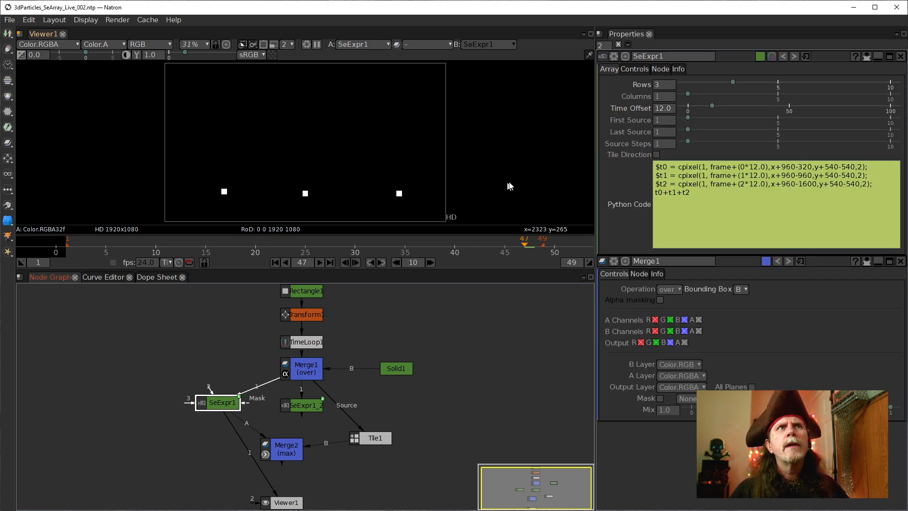
left_click(186, 243)
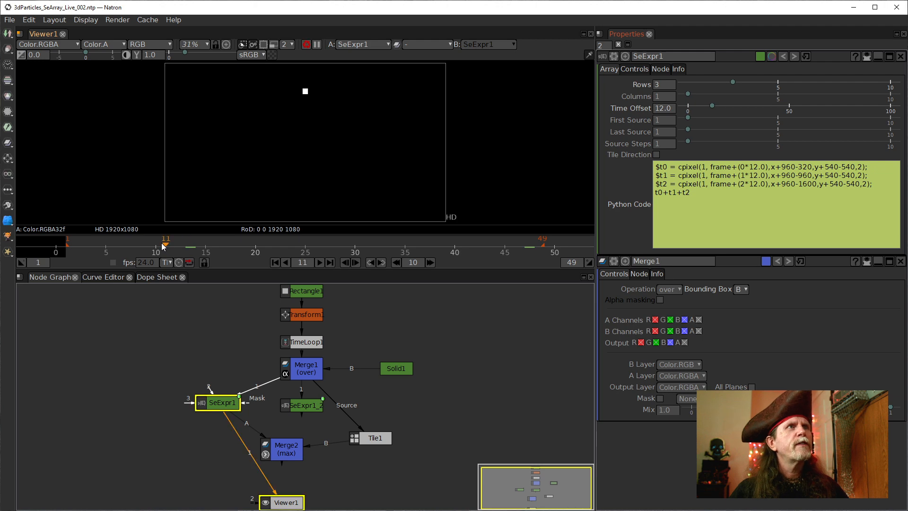
left_click_drag(161, 243, 150, 242)
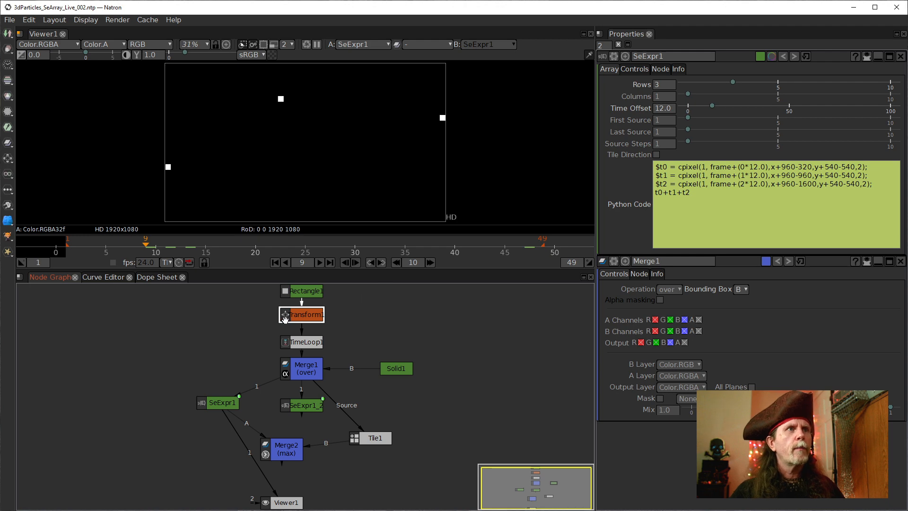
- Duplicate the Transform1 node and connect the copy's source to Rectangle1
key("alt+c")
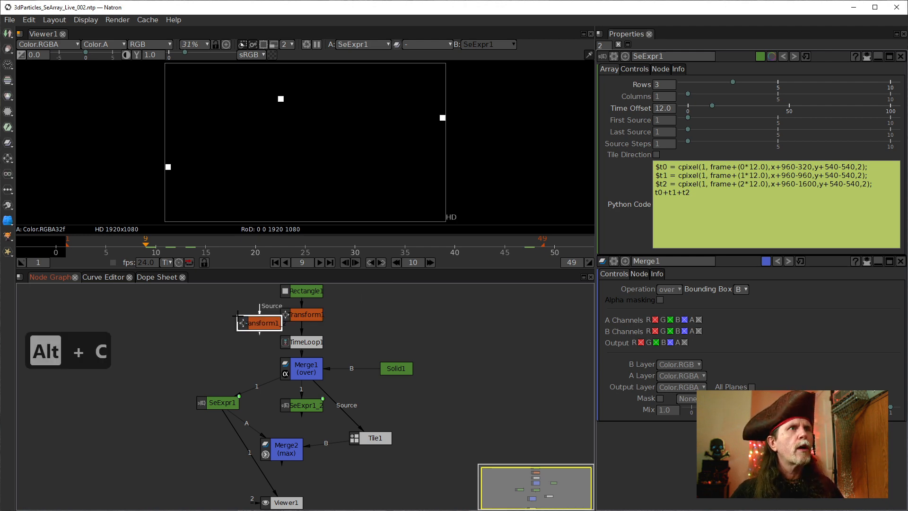
mouse_move(259, 323)
left_mouse_down()
mouse_move(222, 323)
mouse_move(294, 323)
left_mouse_up()
scroll(390, 340, "down", 1)
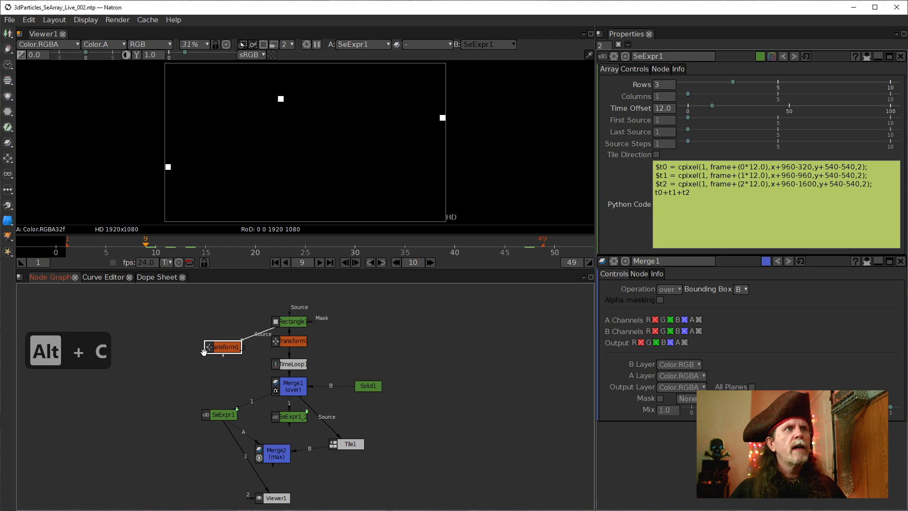
- Remove the Translate x animation on the duplicated transform, reset that value to default, and check the vertical motion through frame 48
double_click(224, 349)
key("1")
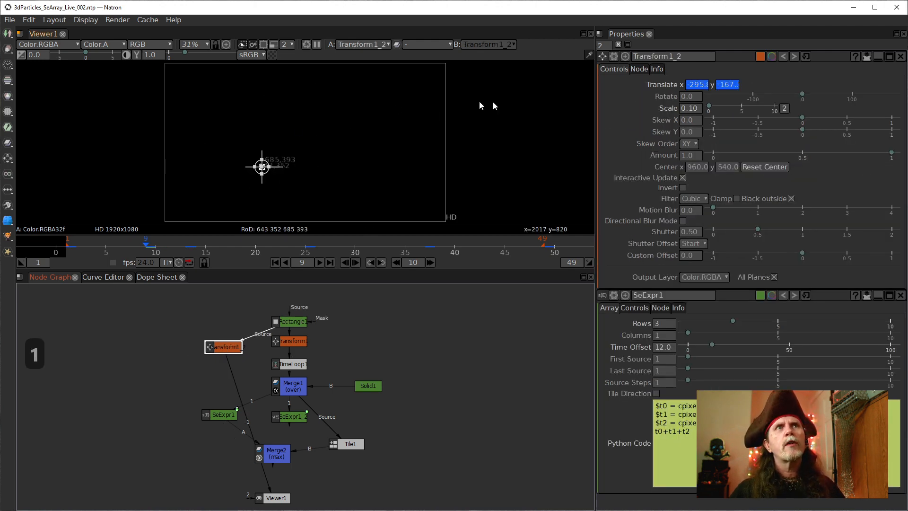
right_click(698, 84)
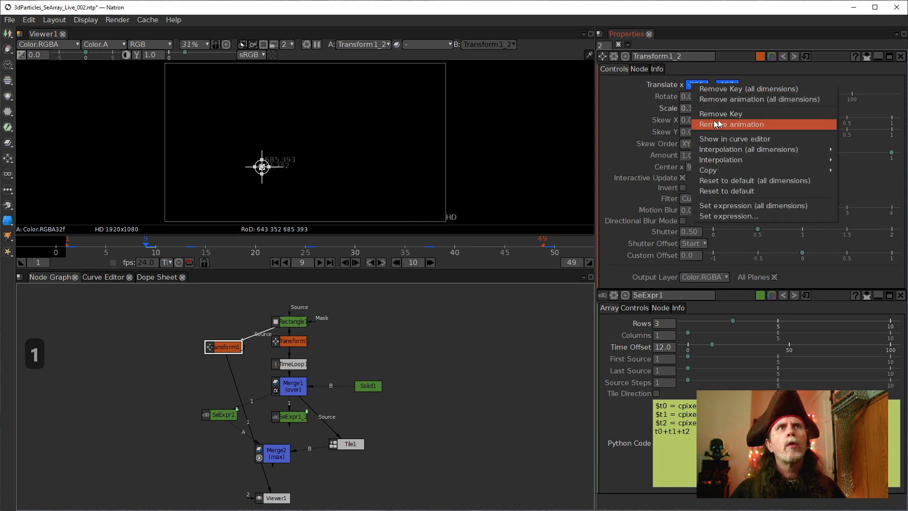
left_click(716, 125)
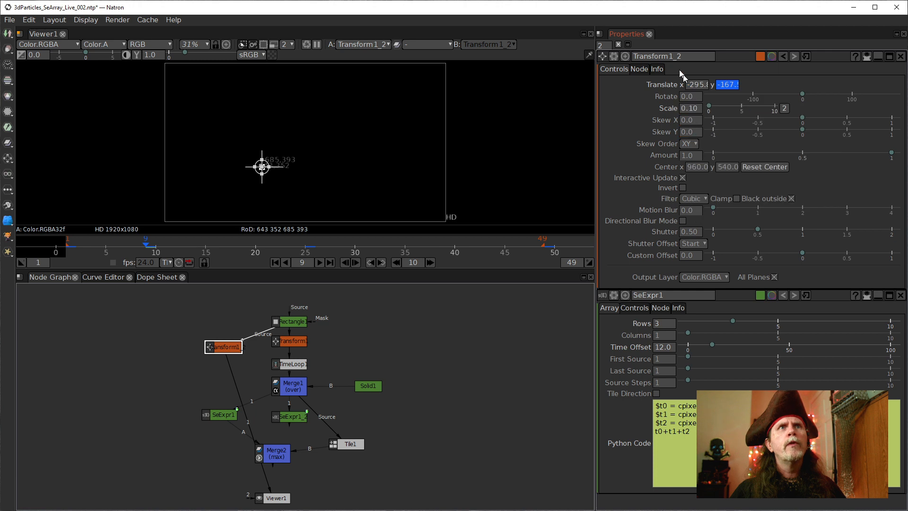
right_click(693, 83)
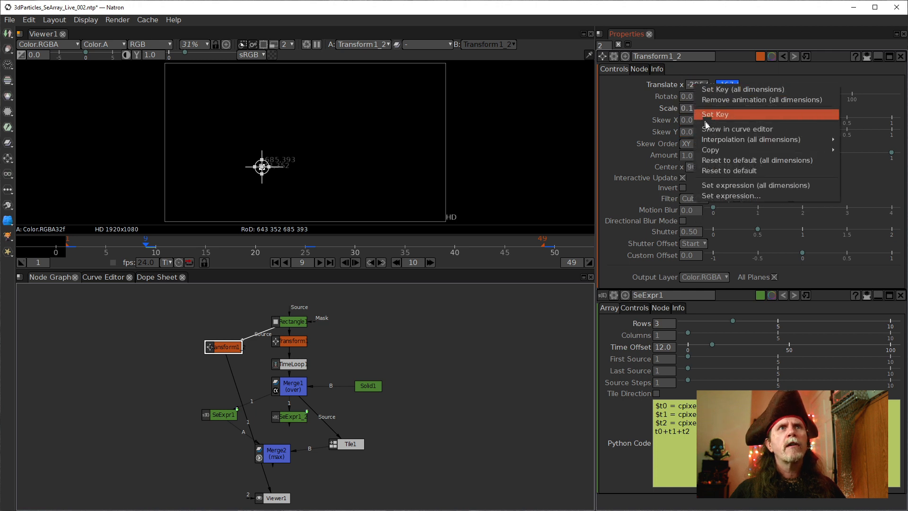
left_click(717, 171)
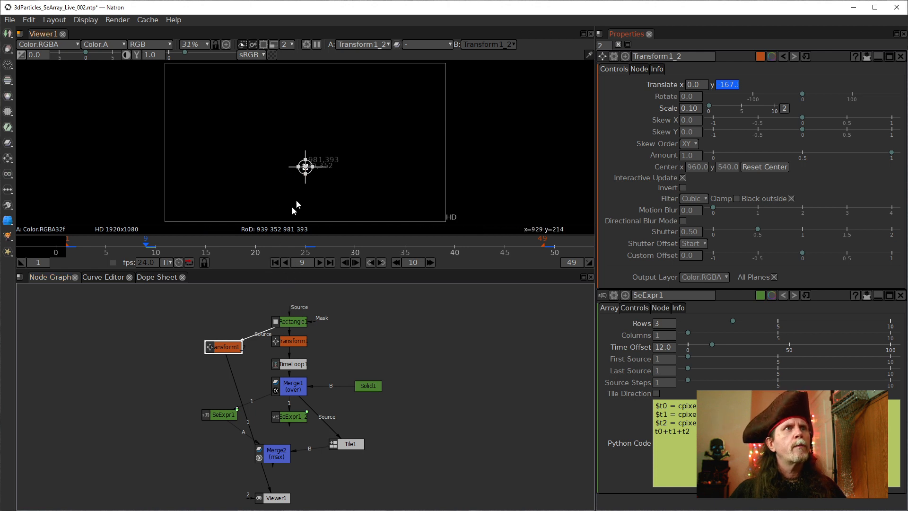
left_click_drag(88, 248, 534, 243)
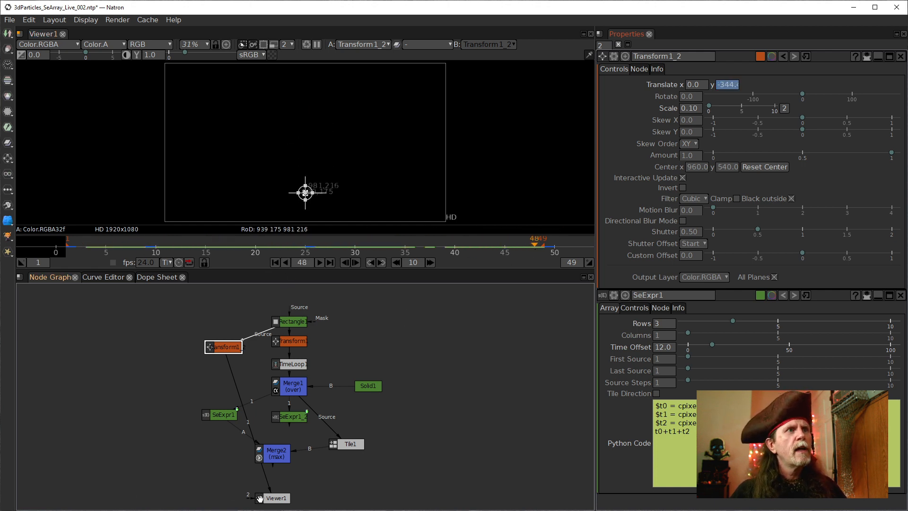
- Rewire TimeLoop1's input to the duplicated transform and view the SeExpr1 array at frame 11
left_click_drag(292, 357, 216, 350)
left_click_drag(260, 472, 221, 415)
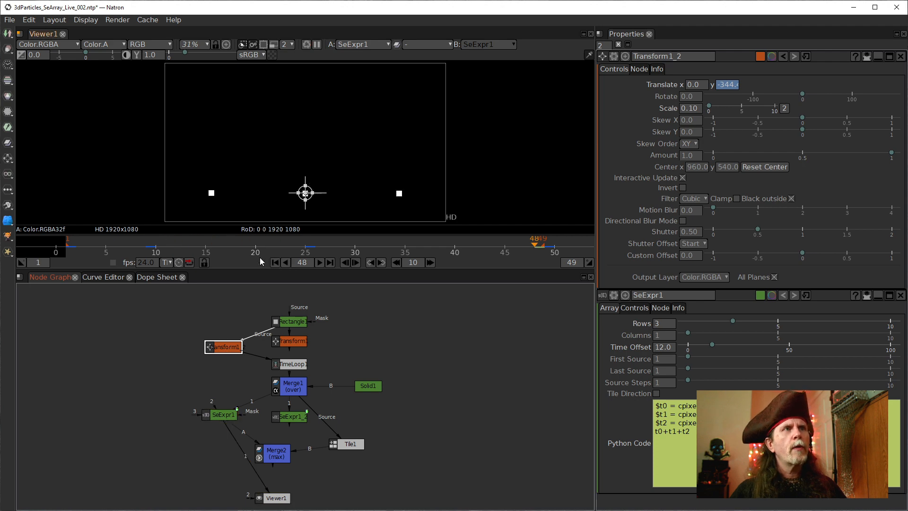
double_click(223, 415)
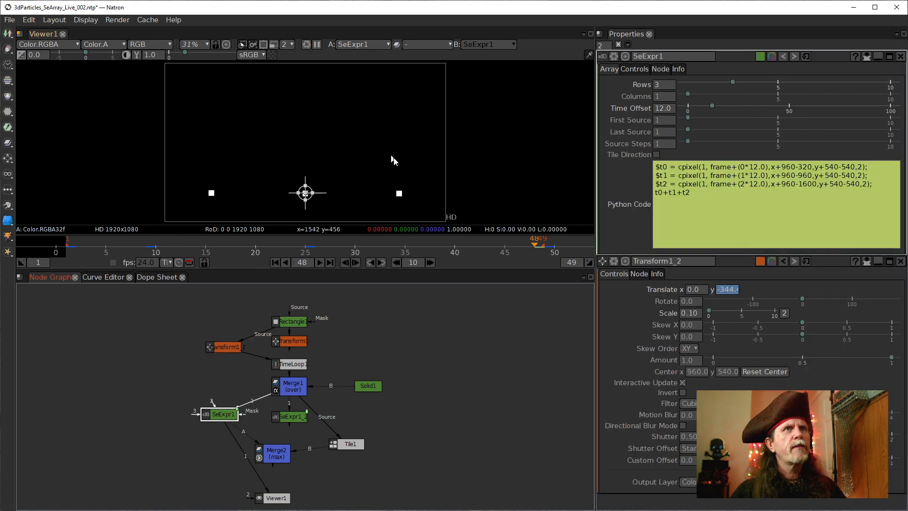
left_click_drag(135, 247, 168, 245)
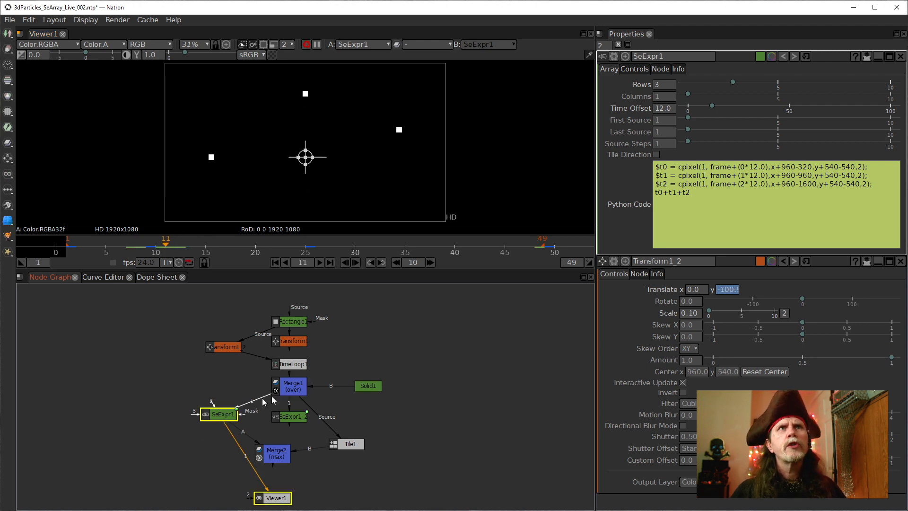
left_click(658, 101)
left_click(603, 172)
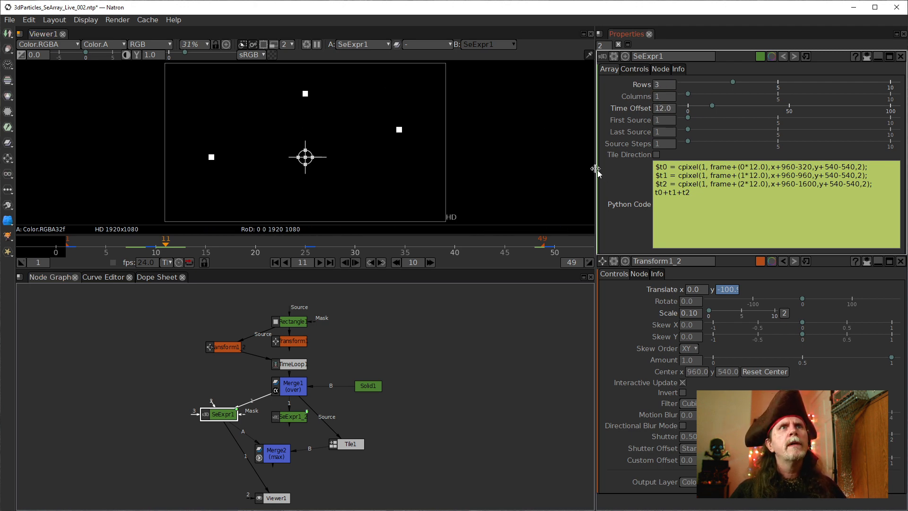
mouse_move(620, 161)
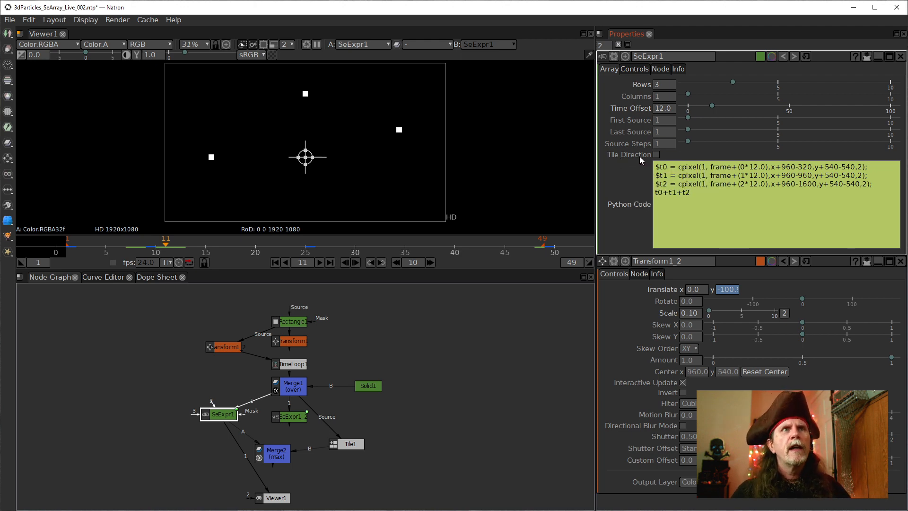
mouse_move(618, 181)
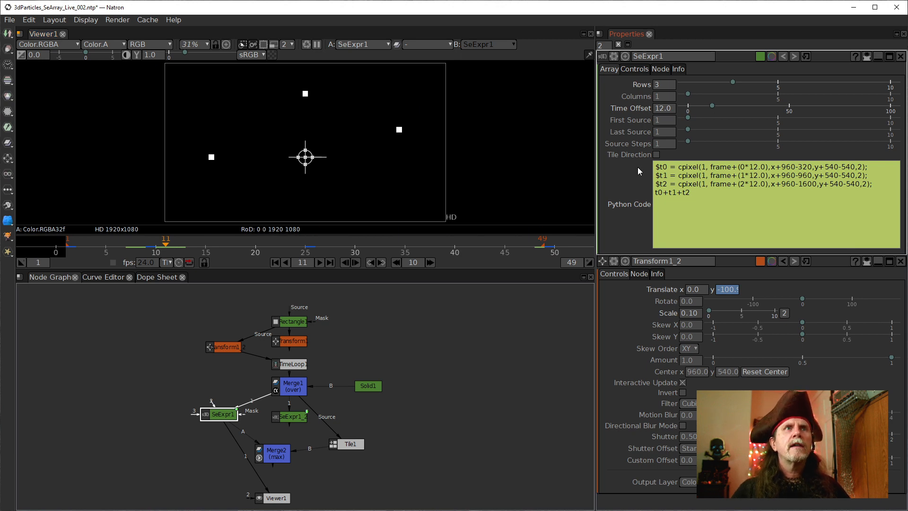
- Open the expression behind SeExpr1's Python Code and examine the row and column loop, including the else branch for tile direction
left_click(747, 213)
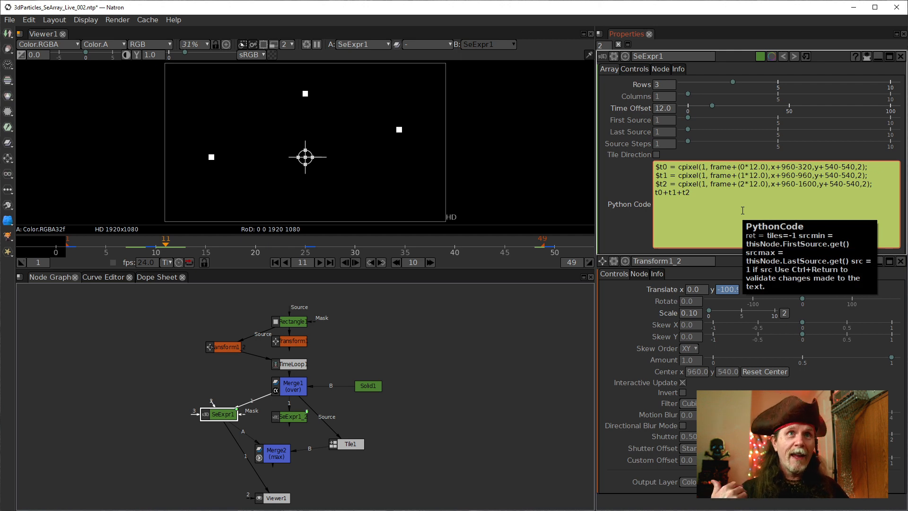
right_click(709, 201)
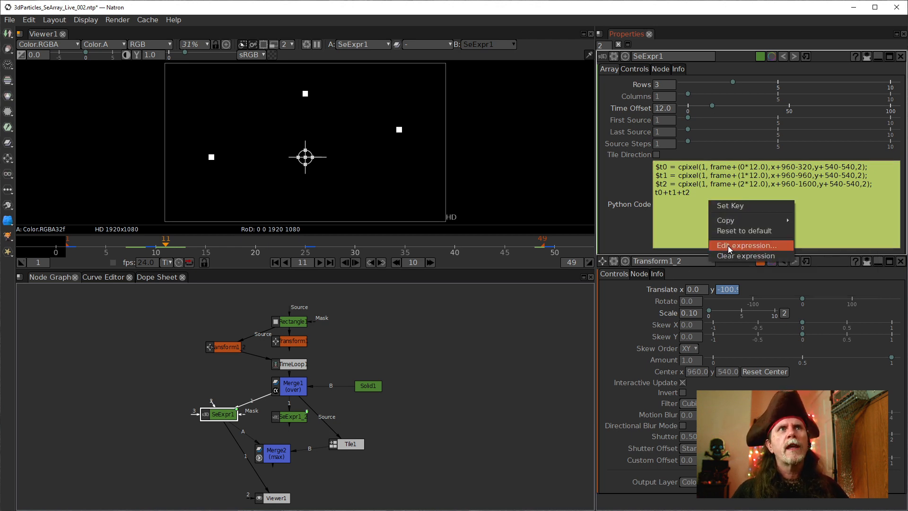
left_click(728, 245)
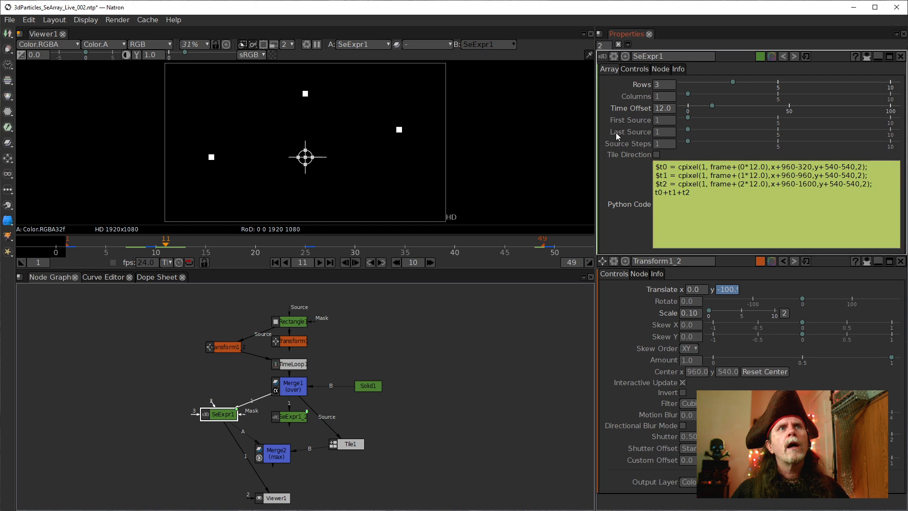
right_click(696, 224)
left_click(718, 265)
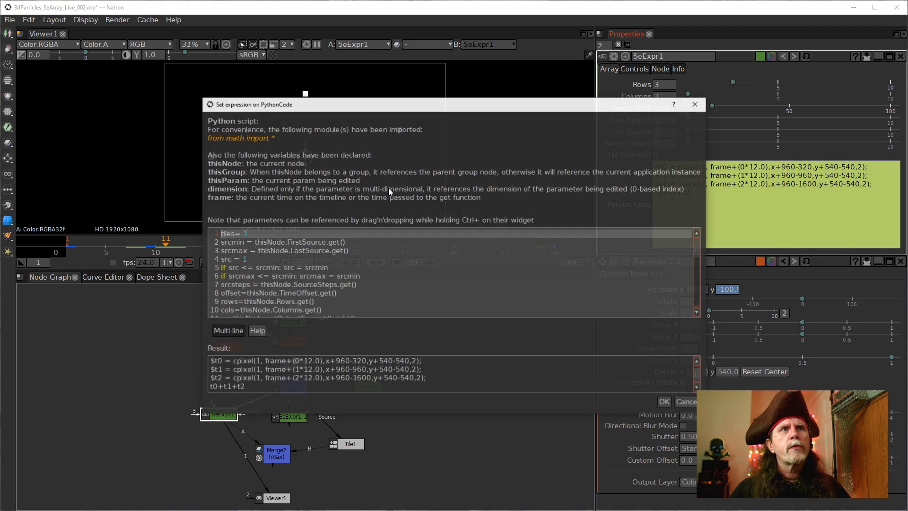
scroll(256, 303, "down", 1)
scroll(255, 303, "down", 4)
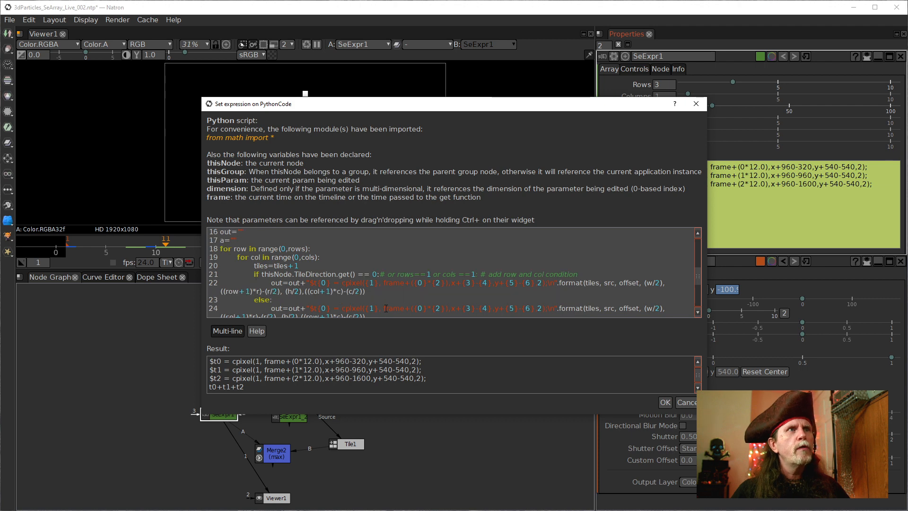
scroll(425, 298, "down", 1)
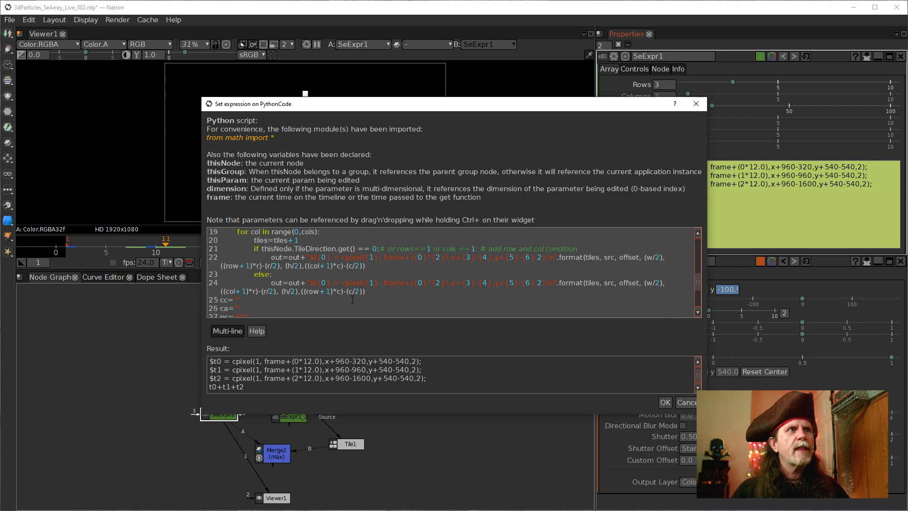
left_click_drag(383, 297, 253, 275)
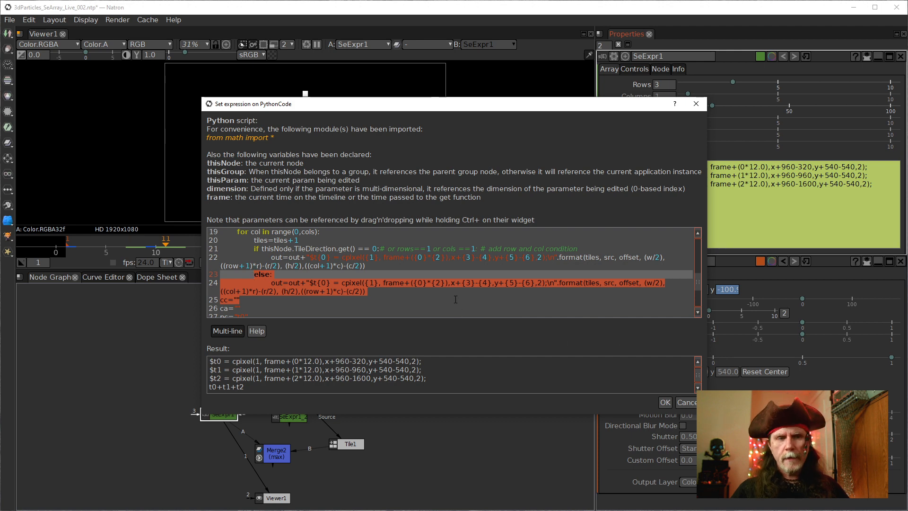
left_click_drag(322, 291, 281, 285)
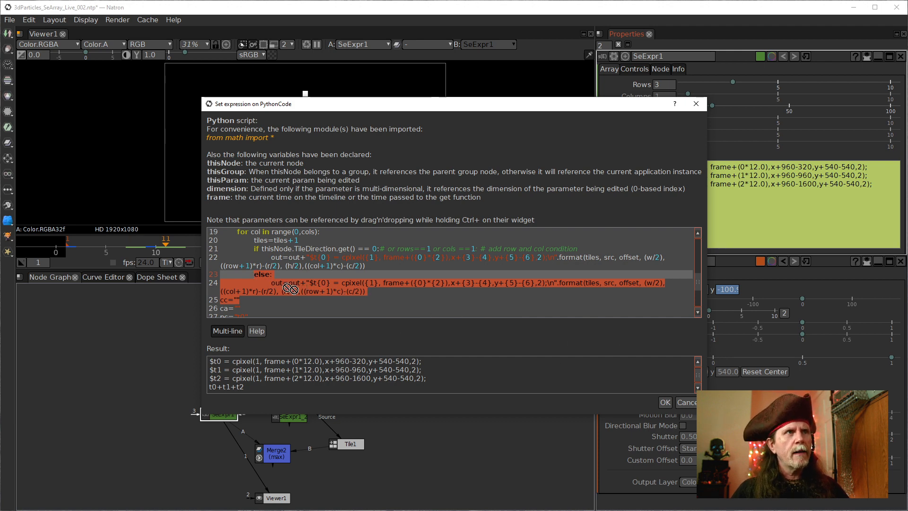
- Delete the else branch and its output line from the row and column loop in the PythonCode expression
left_click(371, 297)
left_click(373, 290)
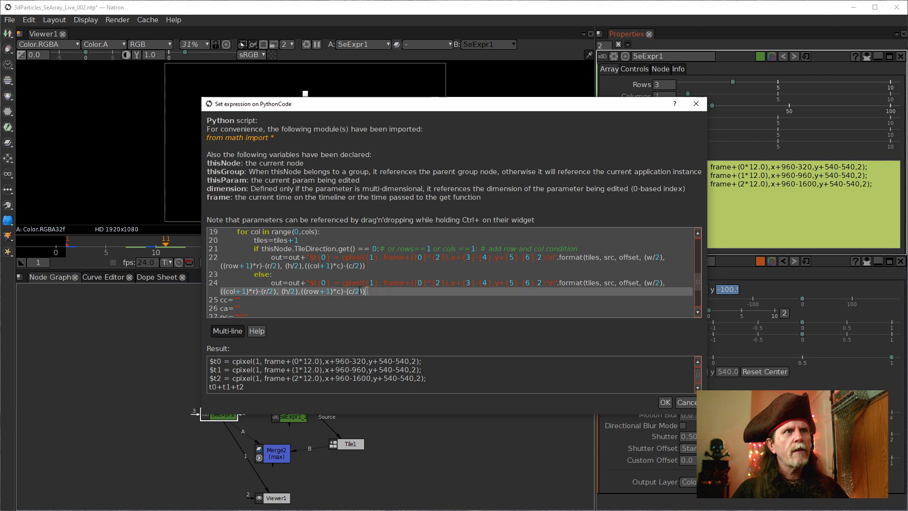
left_click_drag(350, 290, 256, 275)
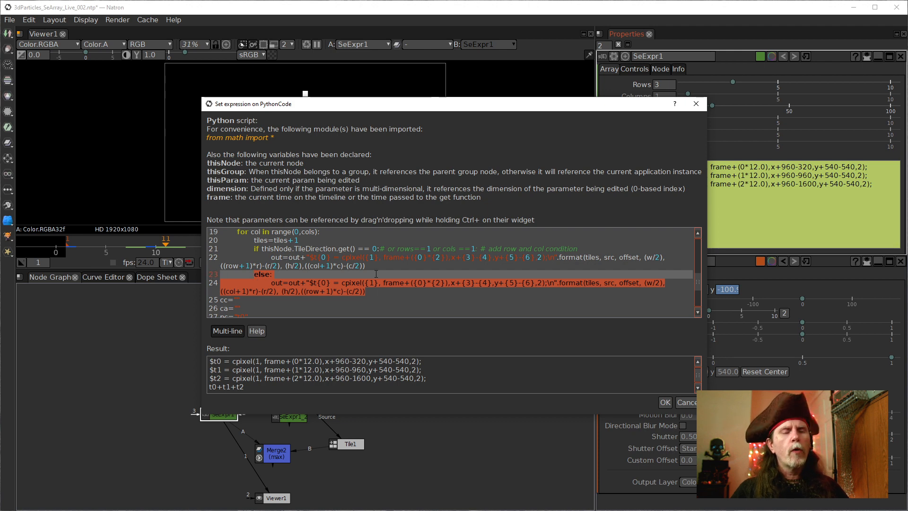
key("BackSpace")
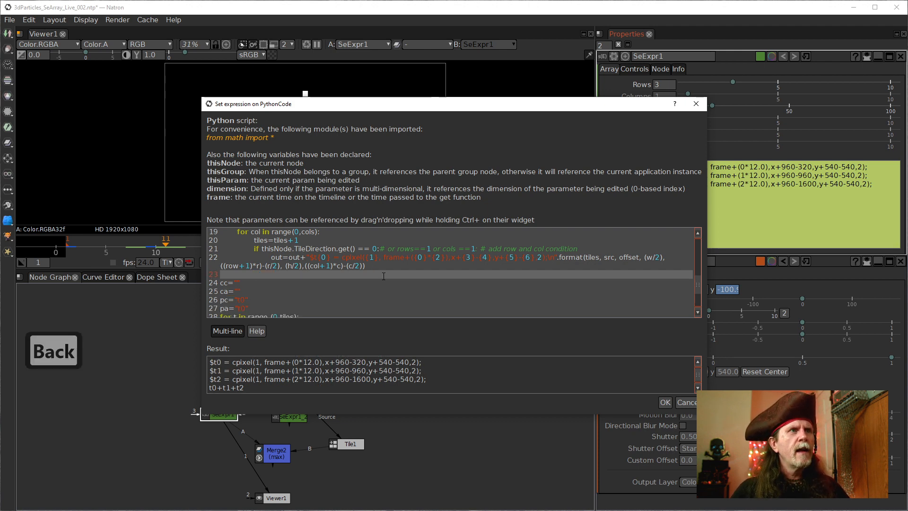
key("BackSpace")
key("BackSpace")
key("BackSpace")
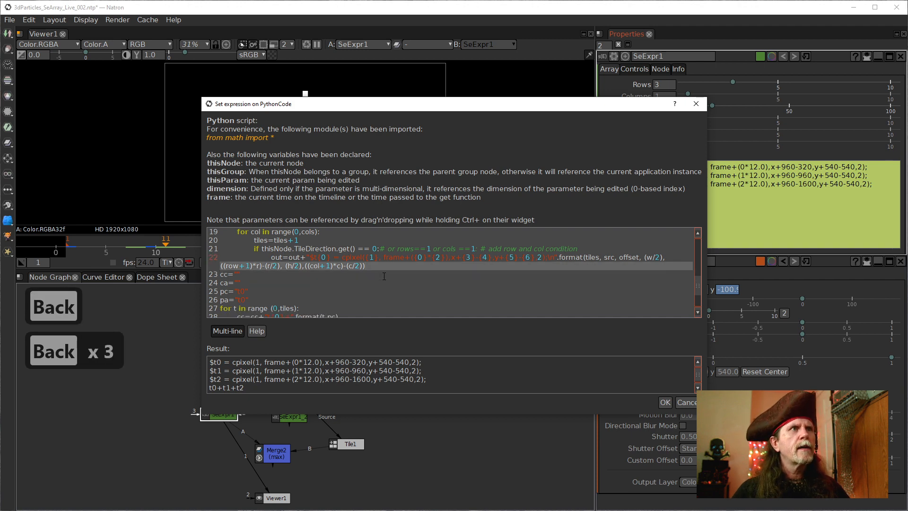
- Remove the TileDirection if condition so the remaining out=out+ line sits directly under tiles=tiles+1 in the column loop
scroll(362, 258, "up", 1)
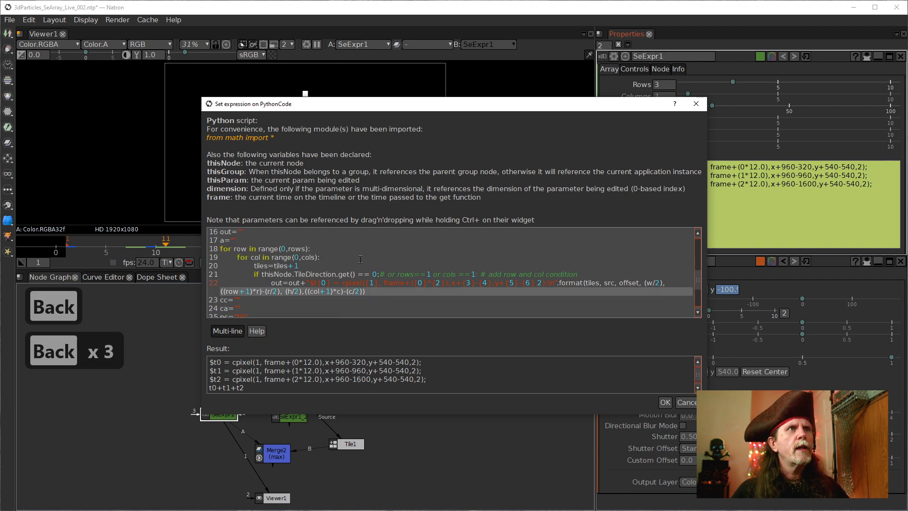
left_click(267, 282)
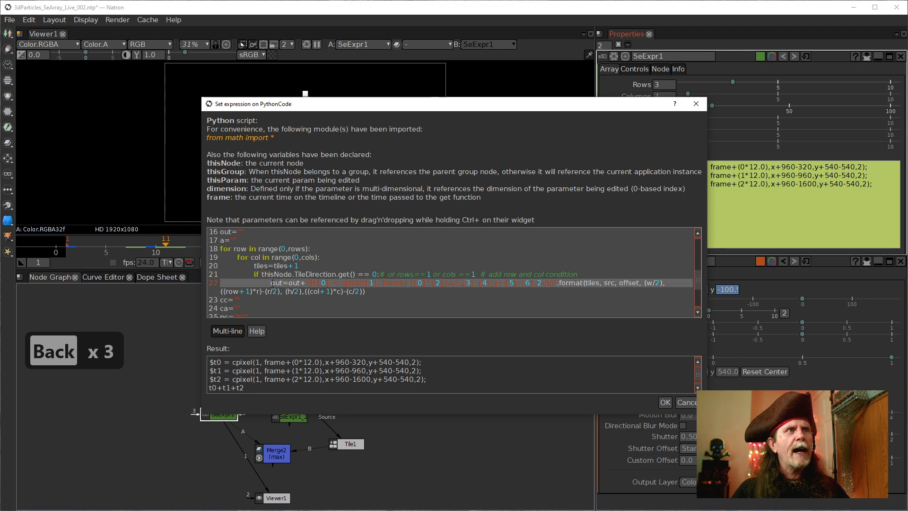
left_click_drag(272, 282, 256, 275)
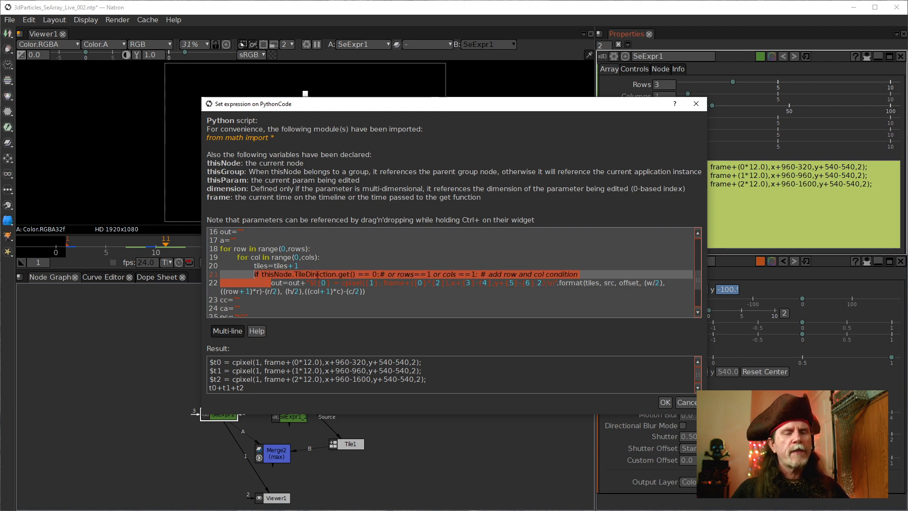
key("BackSpace")
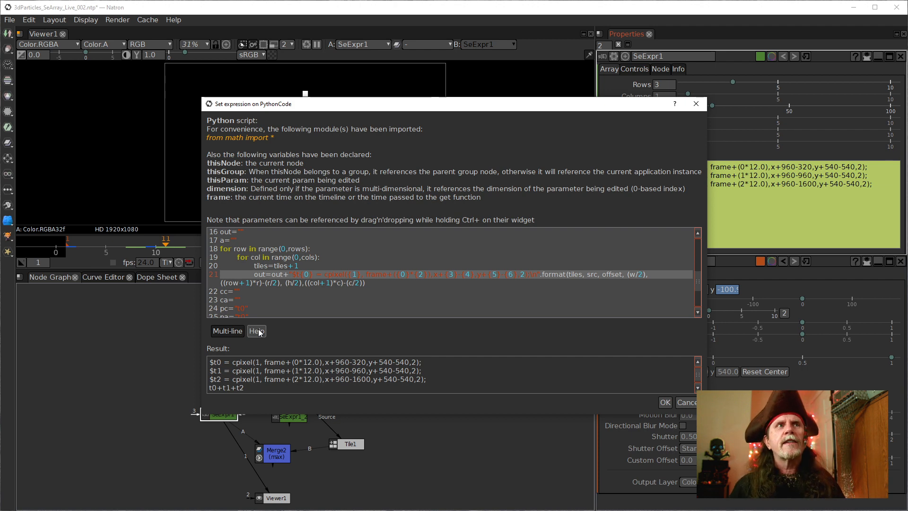
- Limit the open properties panels to 1 and apply the simplified PythonCode expression to SeExpr1
left_click_drag(422, 104, 297, 98)
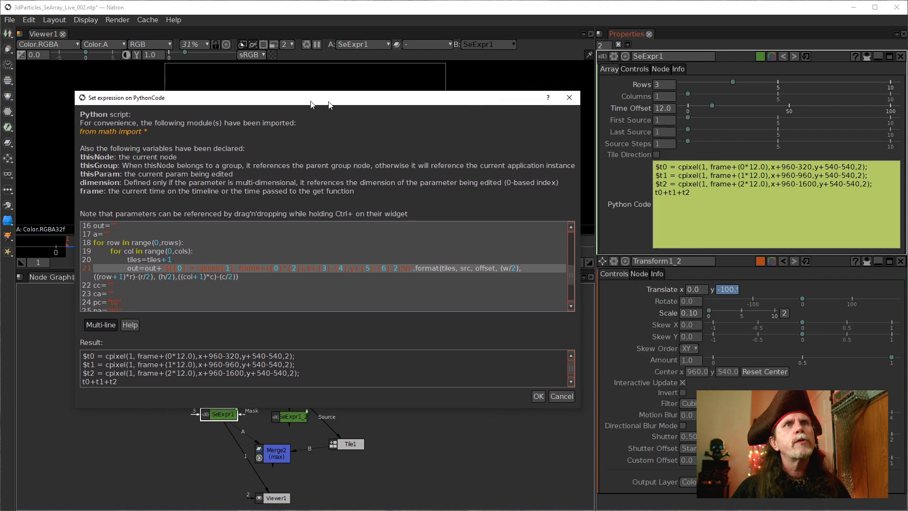
left_click(600, 46)
type("1")
left_click(695, 193)
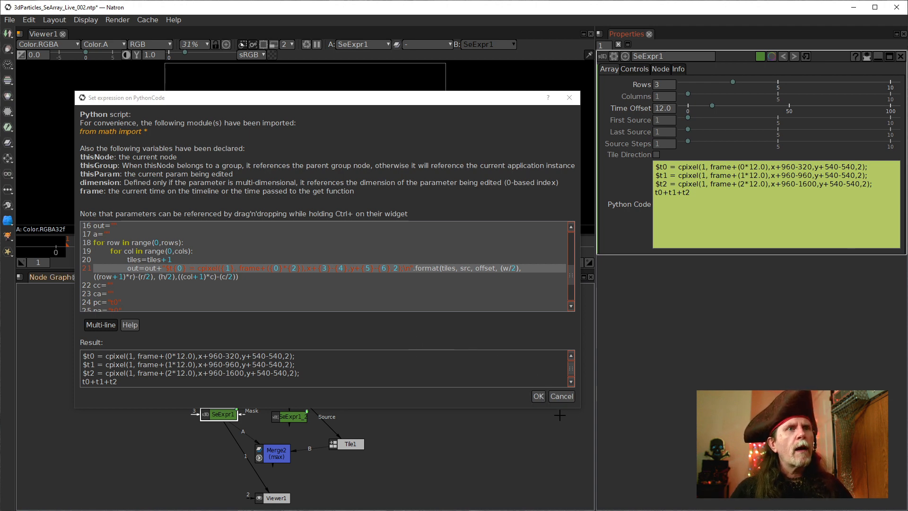
left_click(539, 396)
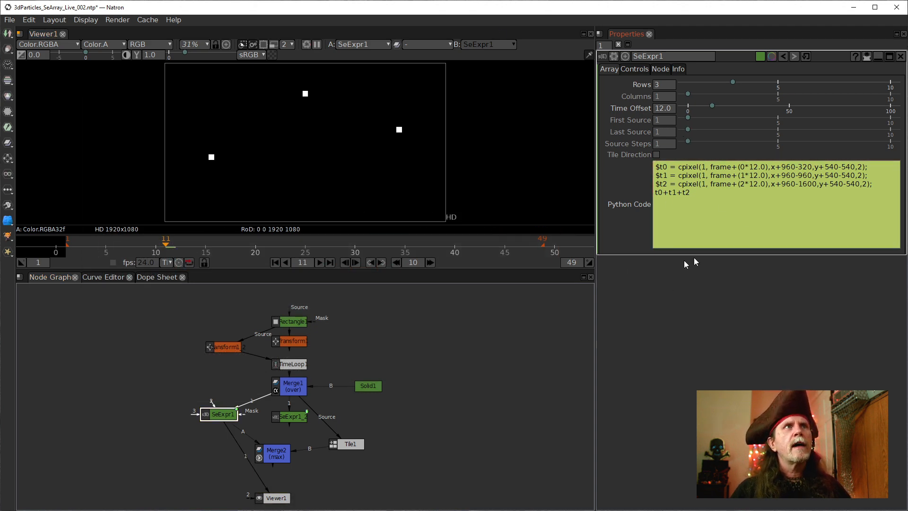
- Scrub the timeline and play the SeExpr1 array from the first frame to check the offset motion of the squares
left_click_drag(94, 247, 146, 248)
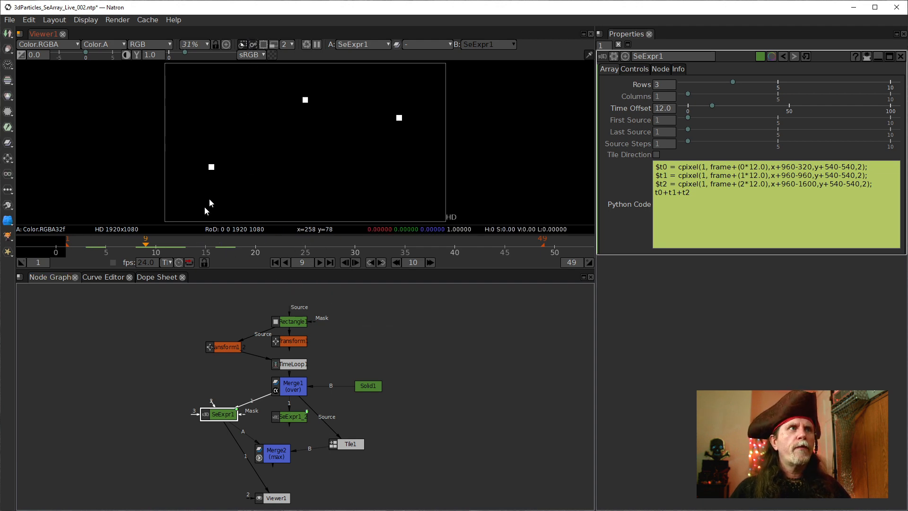
left_click(274, 262)
left_click(319, 262)
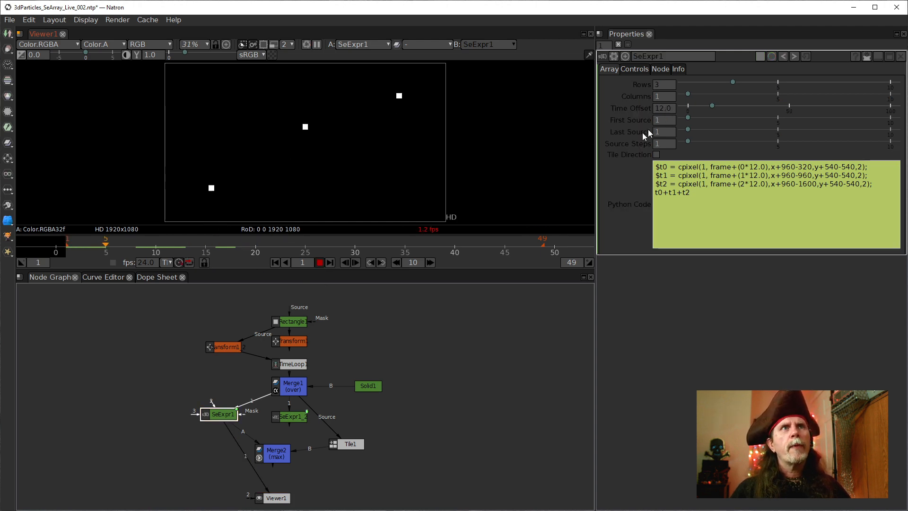
left_click(320, 262)
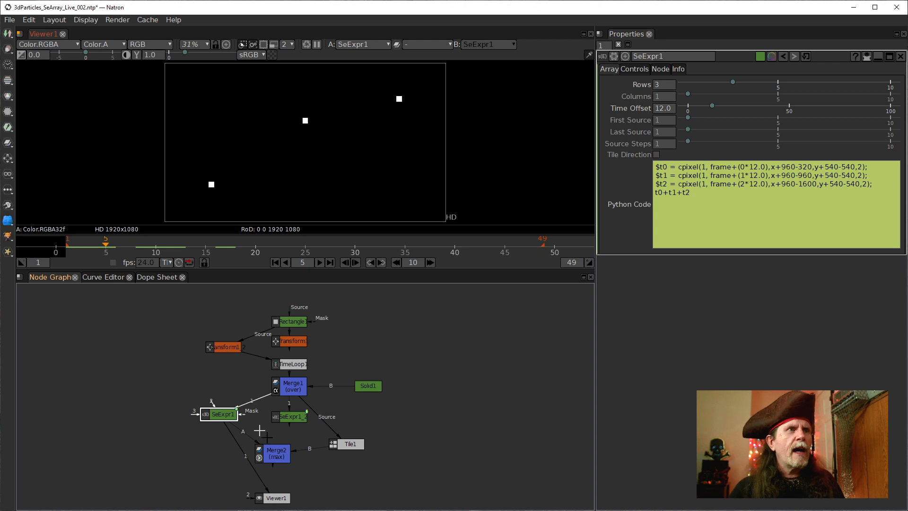
- Connect Viewer1 to Merge2, detach Tile1 from Merge2's B input and delete the Tile1 node
left_click_drag(263, 489, 274, 455)
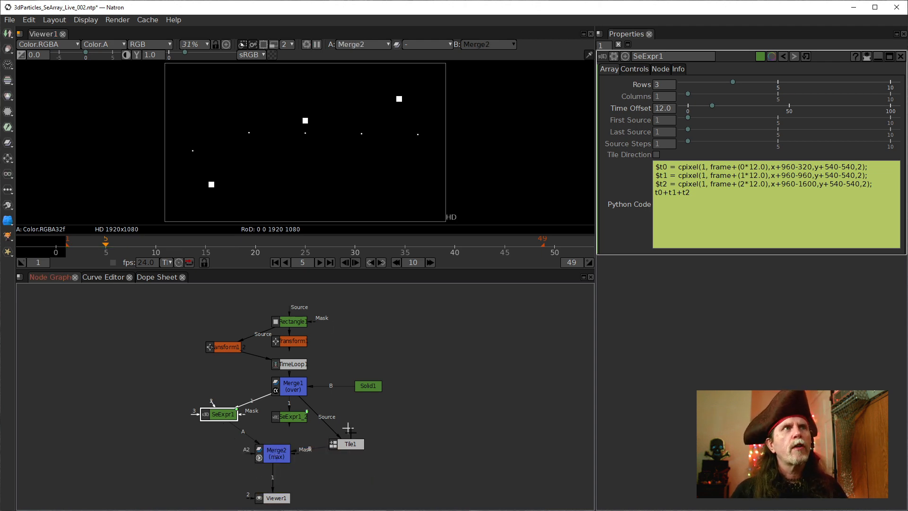
left_click_drag(348, 443, 396, 432)
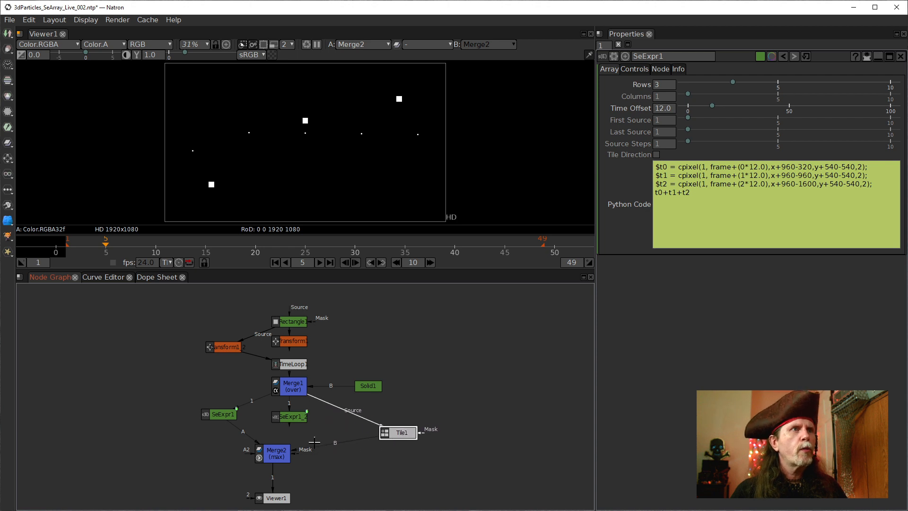
left_click_drag(276, 455, 207, 450)
left_click_drag(399, 432, 433, 432)
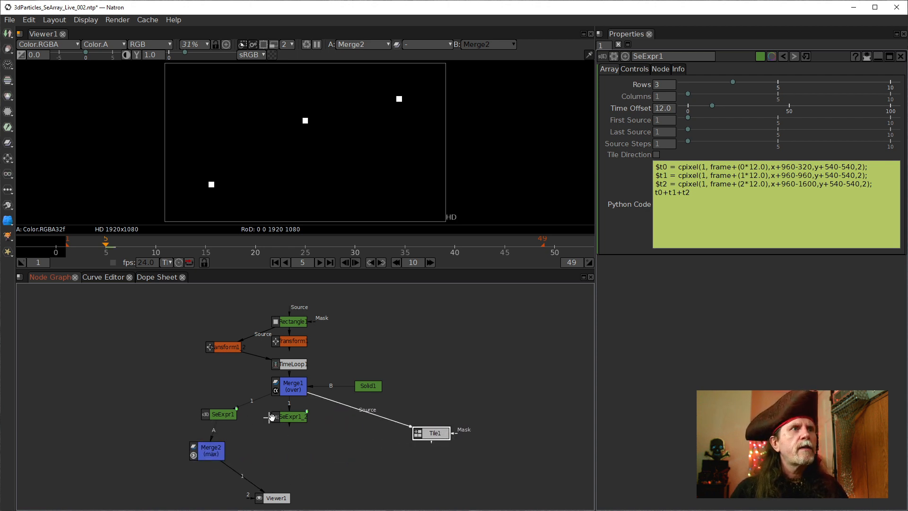
left_click_drag(208, 455, 254, 469)
left_click(447, 433)
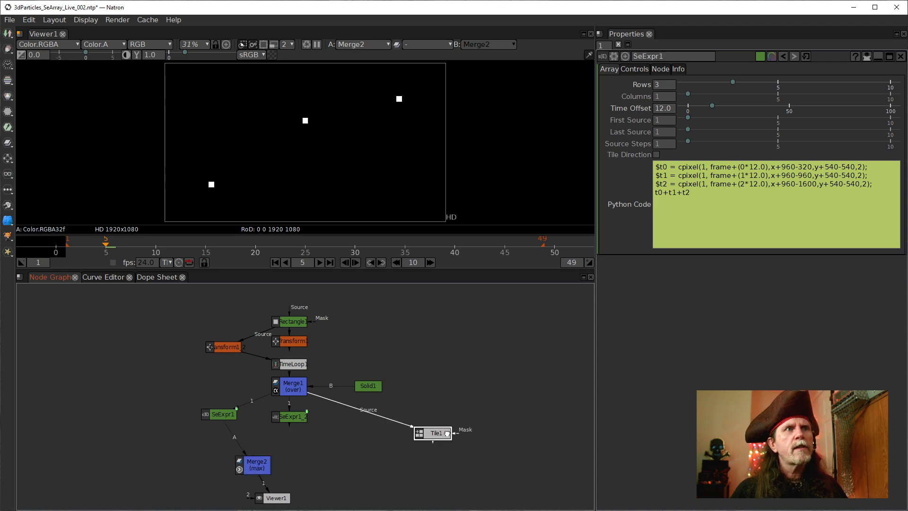
key("Delete")
- Space out the two SeExpr nodes under Merge1 and delete the old SeExpr1_2 copy
left_click(218, 415)
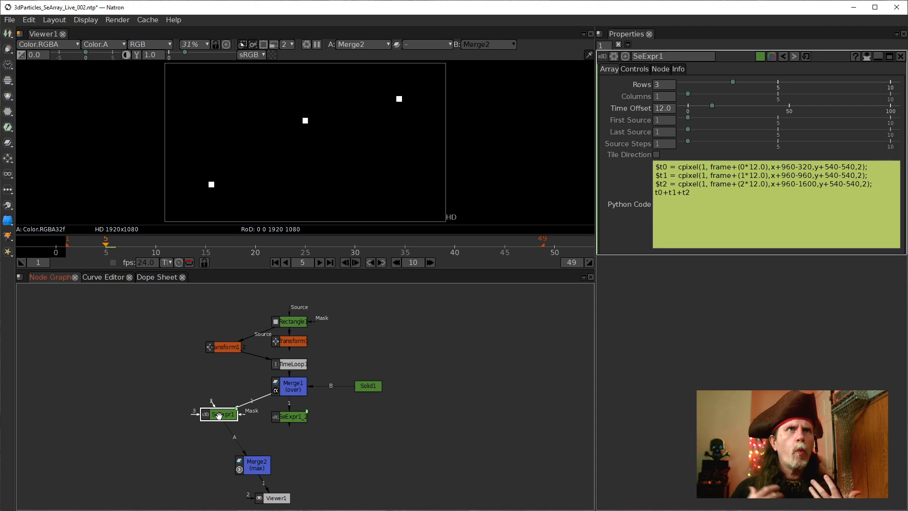
left_click_drag(221, 414, 233, 427)
left_click_drag(288, 417, 341, 417)
left_click(228, 426)
left_click(361, 417)
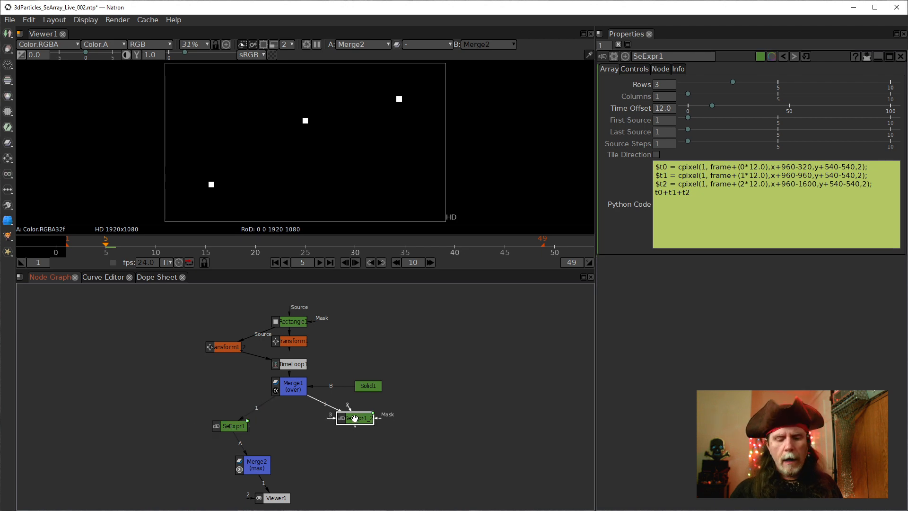
key("Delete")
- Duplicate the updated SeExpr1 node and connect input 1 of the copy to Merge1
left_click_drag(232, 428, 187, 424)
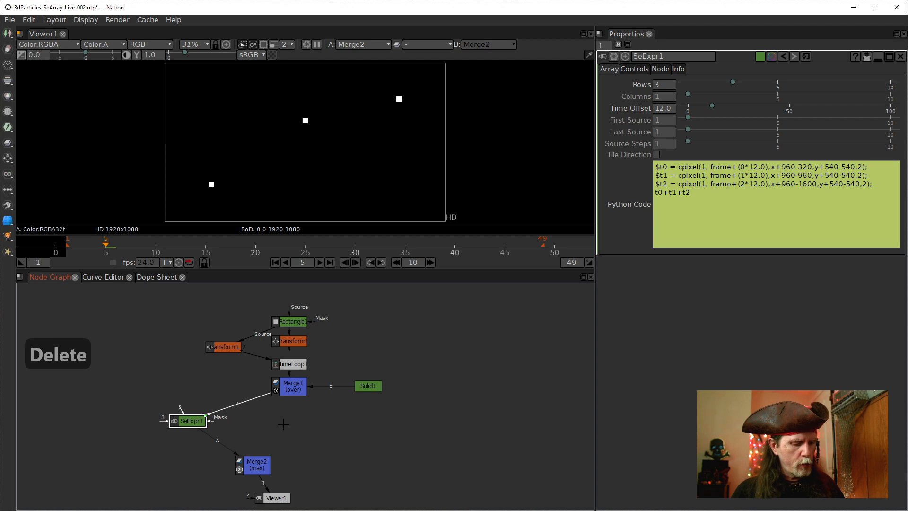
key("alt+c")
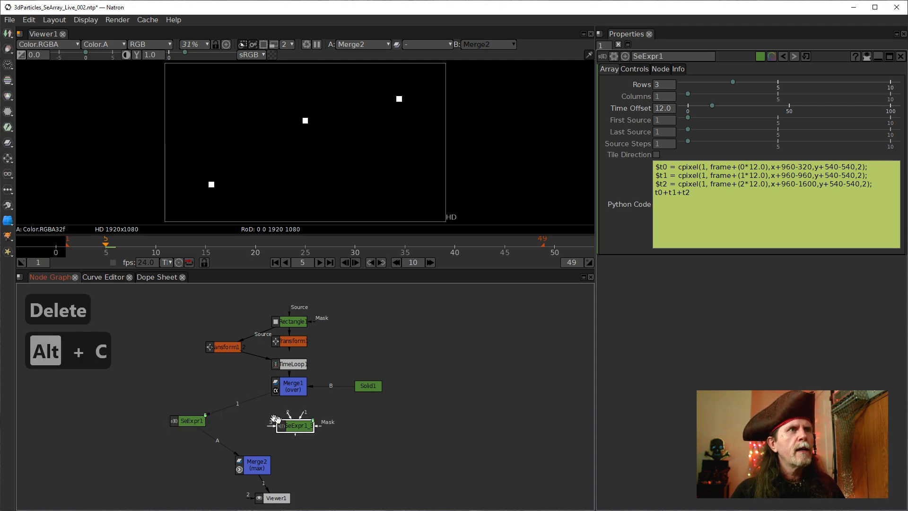
left_click_drag(295, 416, 297, 392)
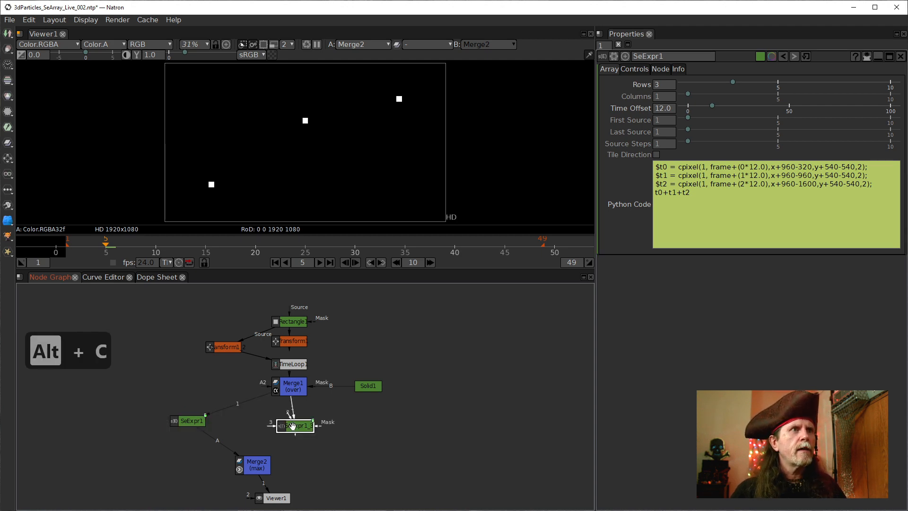
- Rewire Merge2's A input to the duplicated SeExpr node and align Merge2 and Viewer1 beneath it
left_click_drag(234, 455, 285, 430)
left_click_drag(257, 466, 290, 465)
left_click_drag(271, 501, 308, 496)
left_click_drag(281, 465, 301, 461)
left_click_drag(316, 498, 286, 493)
- Review SeExpr1's Python Code expression without editing it, and reconnect Merge2's A input to SeExpr1
left_click(192, 422)
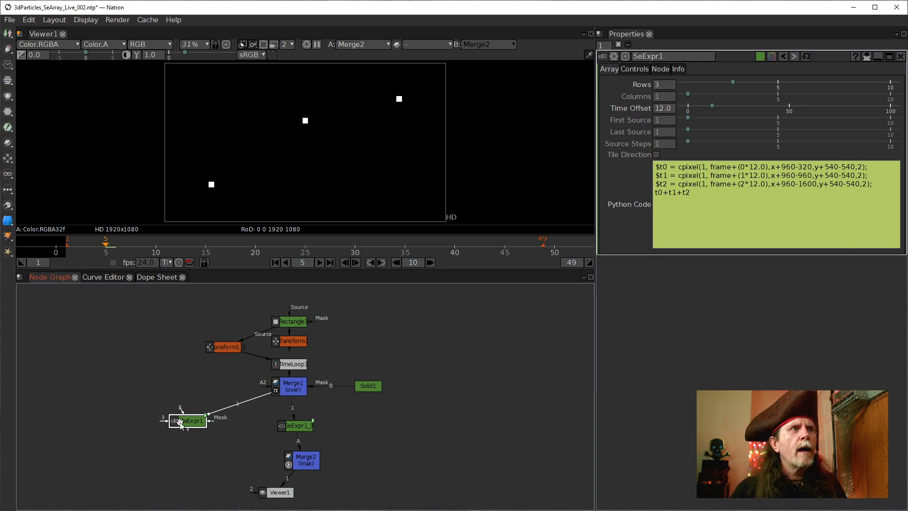
left_click_drag(191, 422, 185, 421)
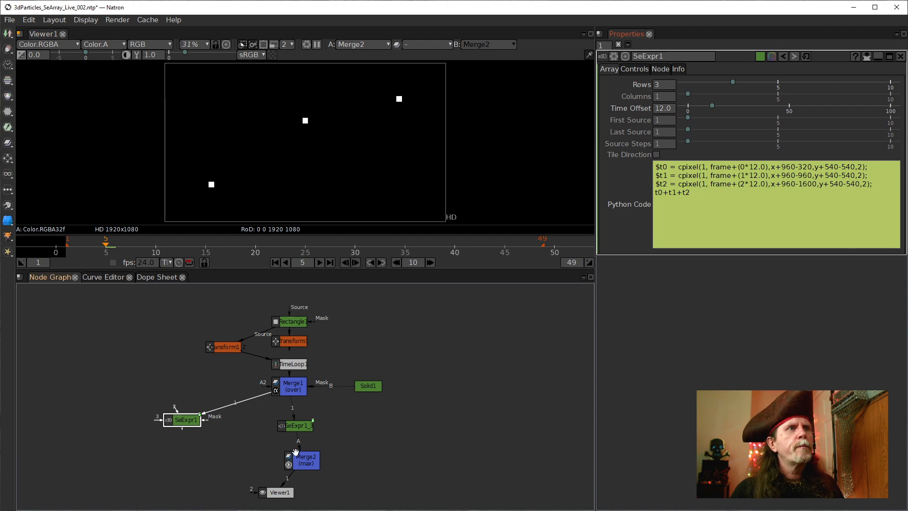
right_click(689, 192)
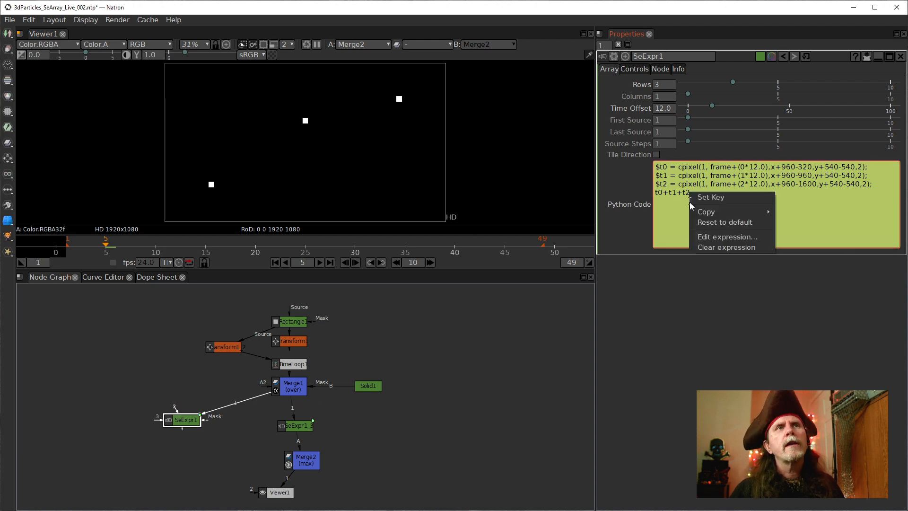
left_click(710, 237)
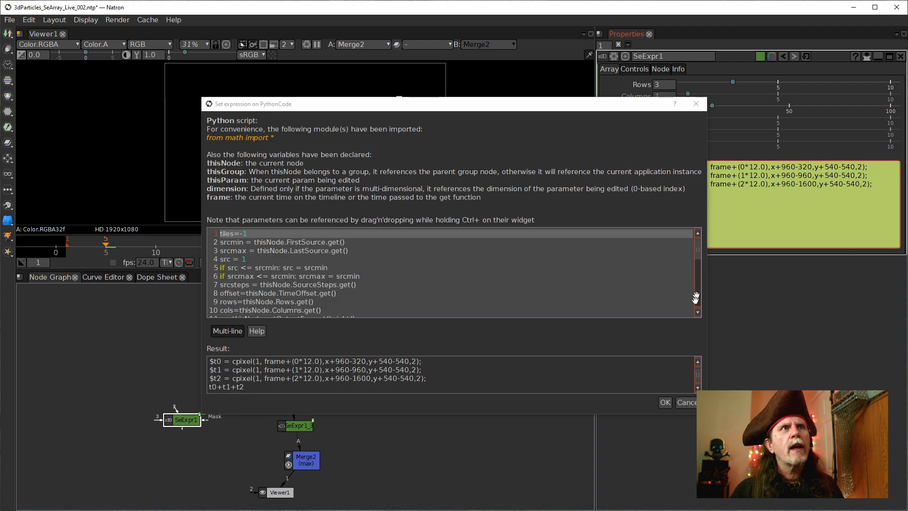
left_click(687, 402)
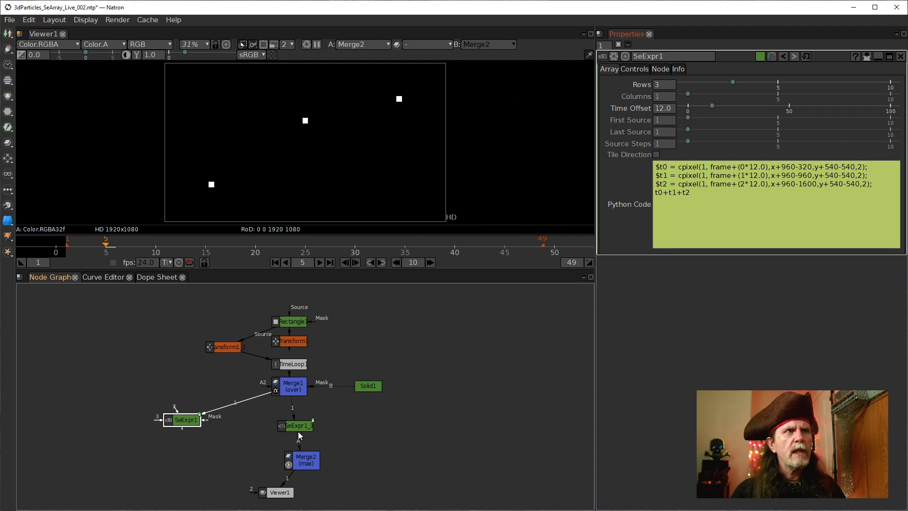
left_click_drag(312, 459, 165, 419)
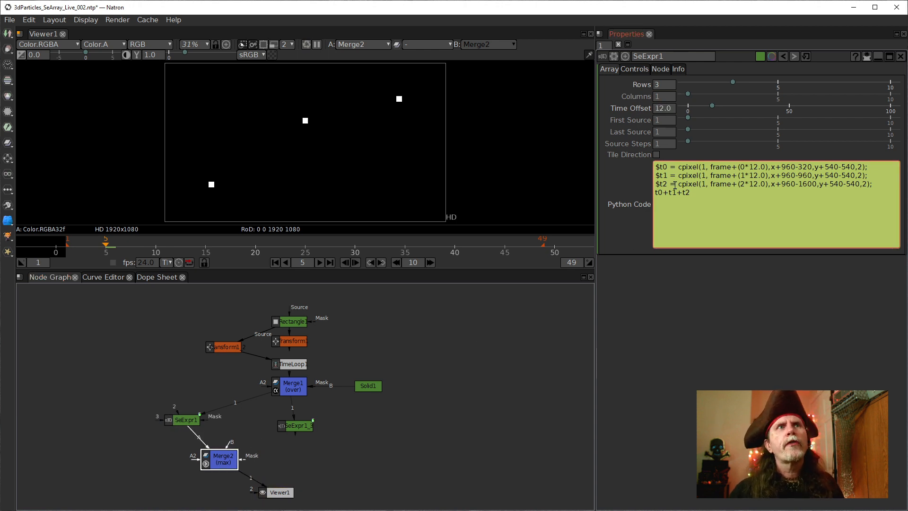
- Hide the TileDirection user parameter on SeExpr1's Array page
left_click(613, 56)
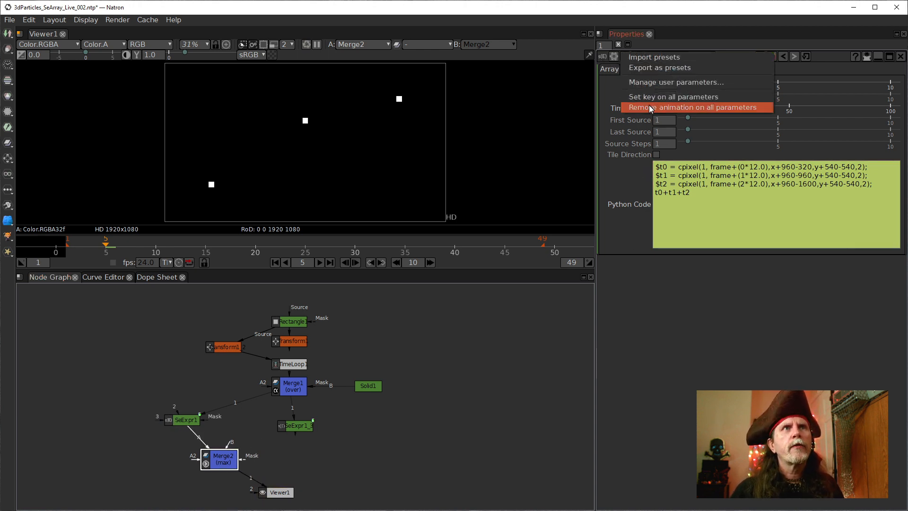
left_click(640, 82)
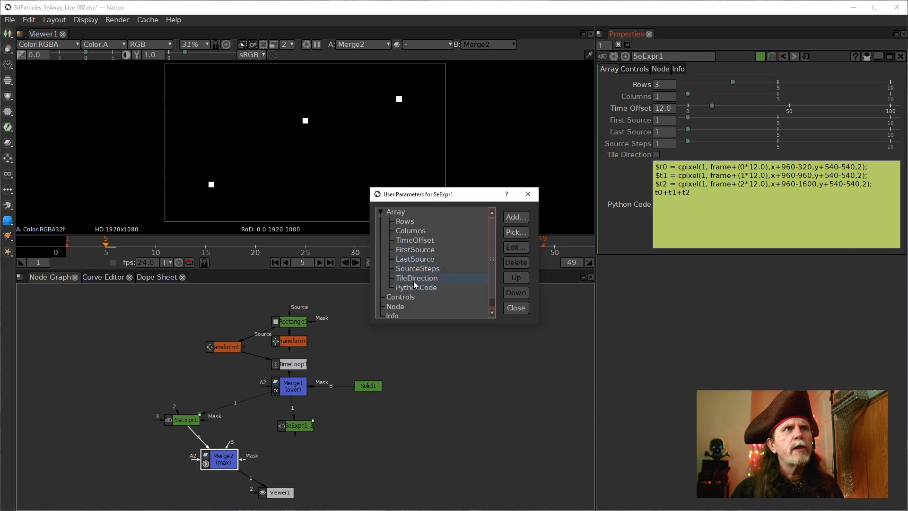
left_click(413, 280)
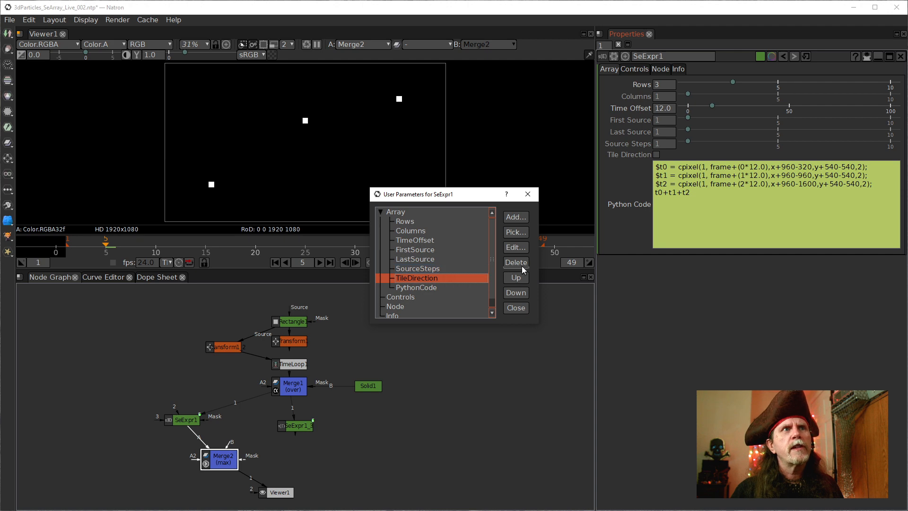
left_click(514, 247)
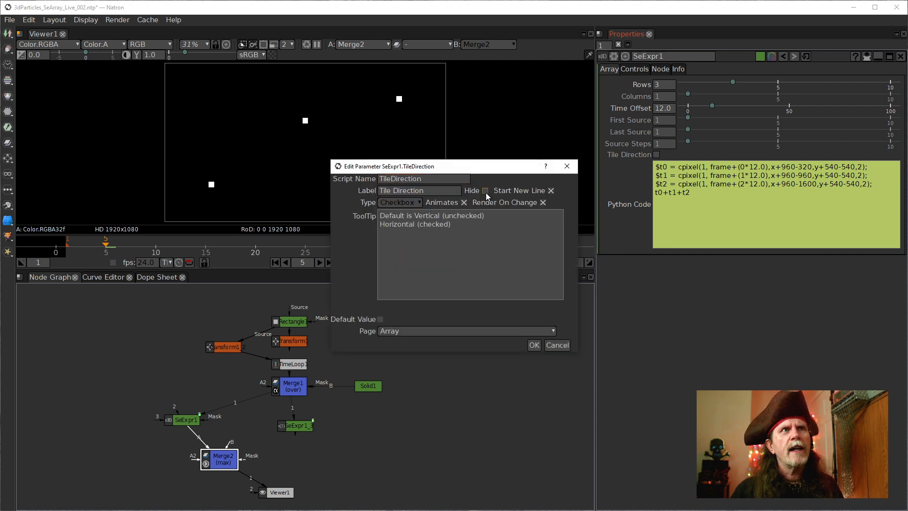
left_click(534, 345)
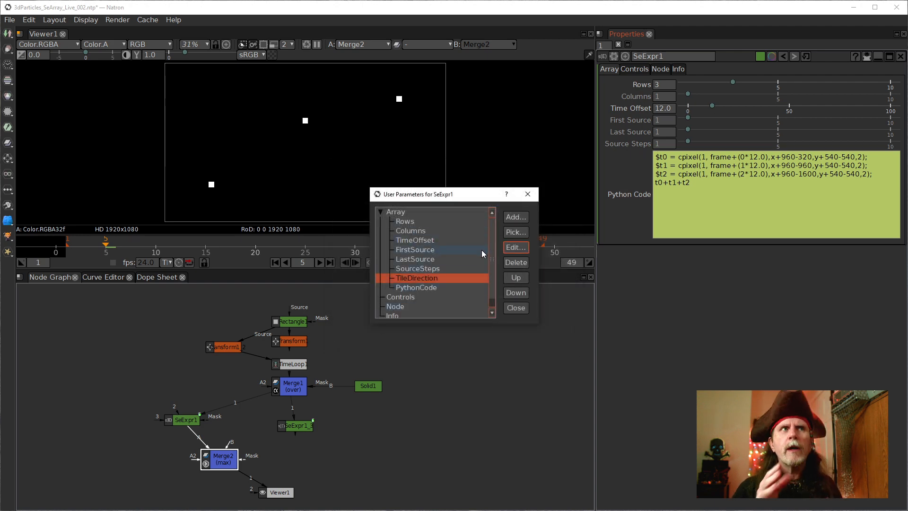
left_click(526, 308)
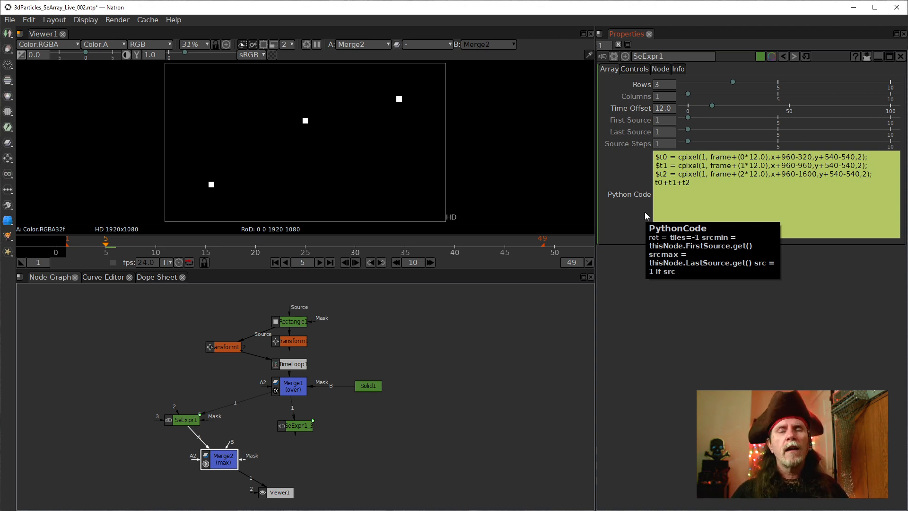
- Connect Merge2's A input to TimeLoop1 and set Transform1_2's Scale to 0.80
left_click(673, 166)
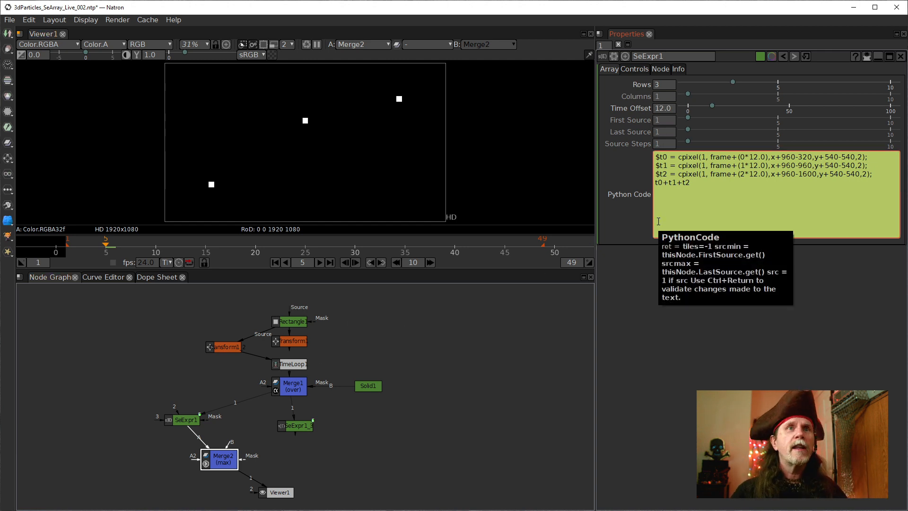
left_click_drag(189, 417, 199, 406)
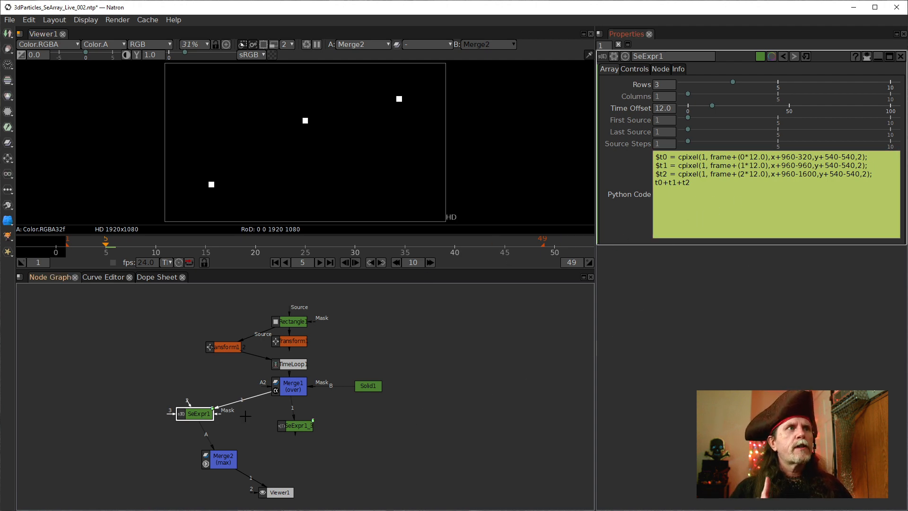
left_click_drag(215, 447, 281, 365)
left_click(220, 347)
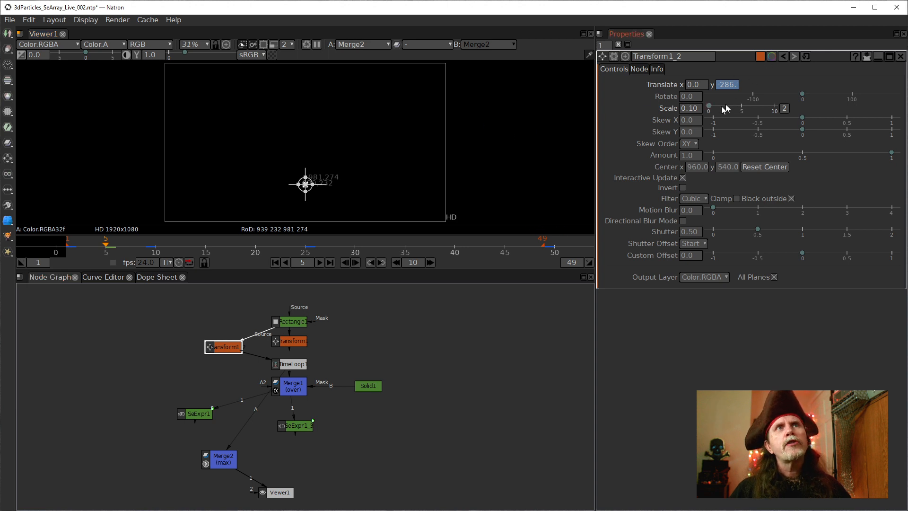
scroll(689, 110, "up", 7)
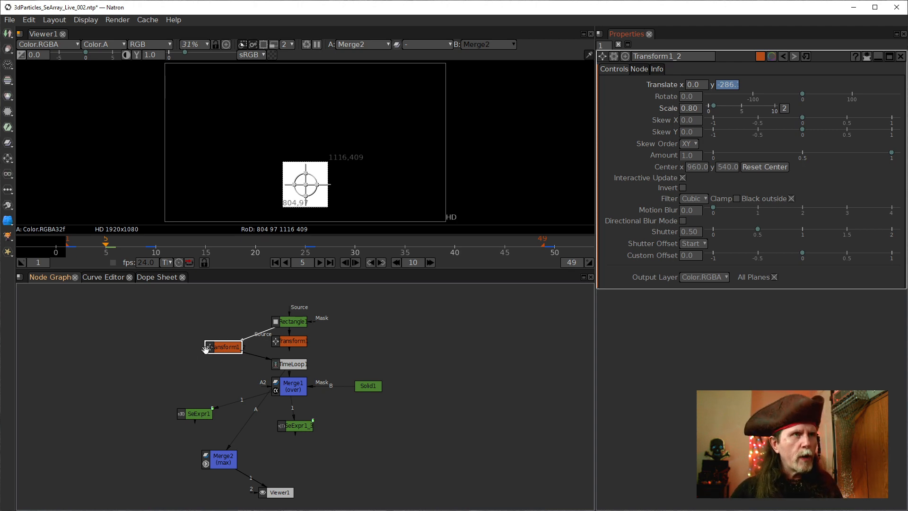
- Add a Transform node, connect its Source to TimeLoop1, and feed it into Merge2's A input
left_click(180, 364)
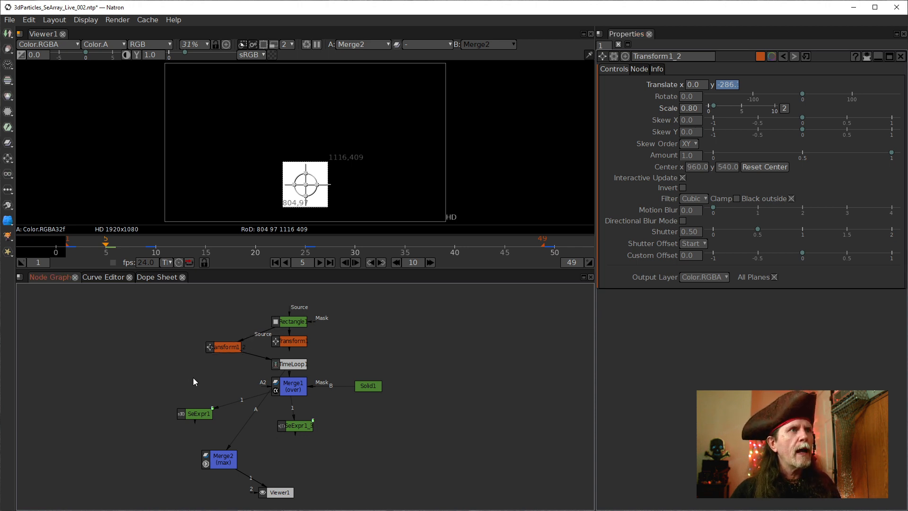
key("t")
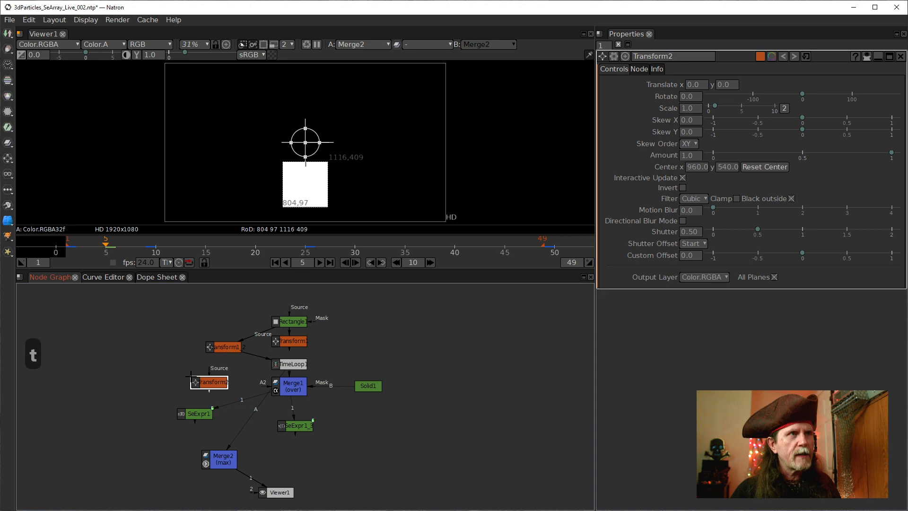
left_click_drag(208, 368, 286, 367)
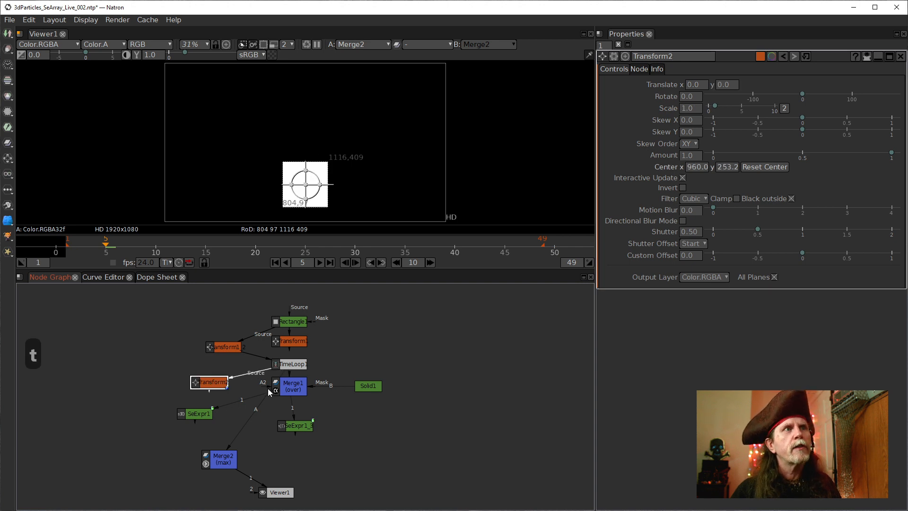
left_click_drag(253, 417, 206, 378)
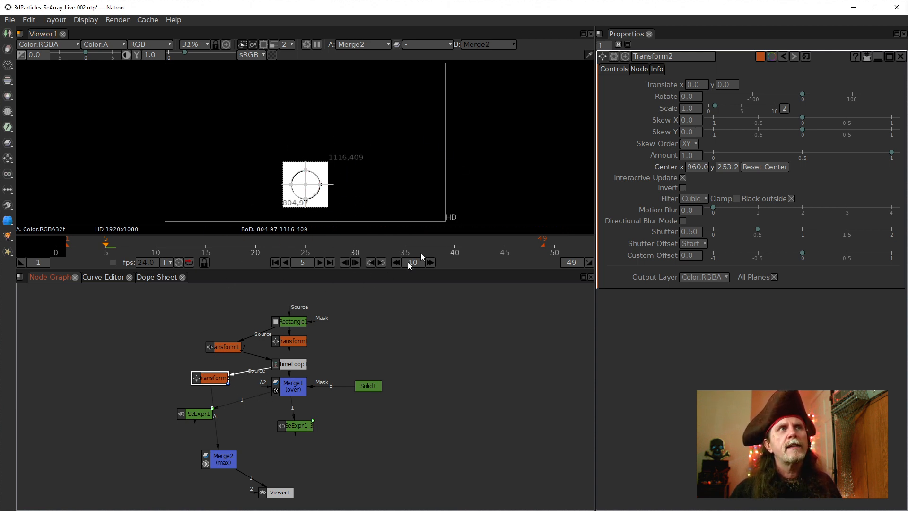
- Go to frame 1, reset Transform2's center on the square, and set its Rotate to 45
left_click(275, 262)
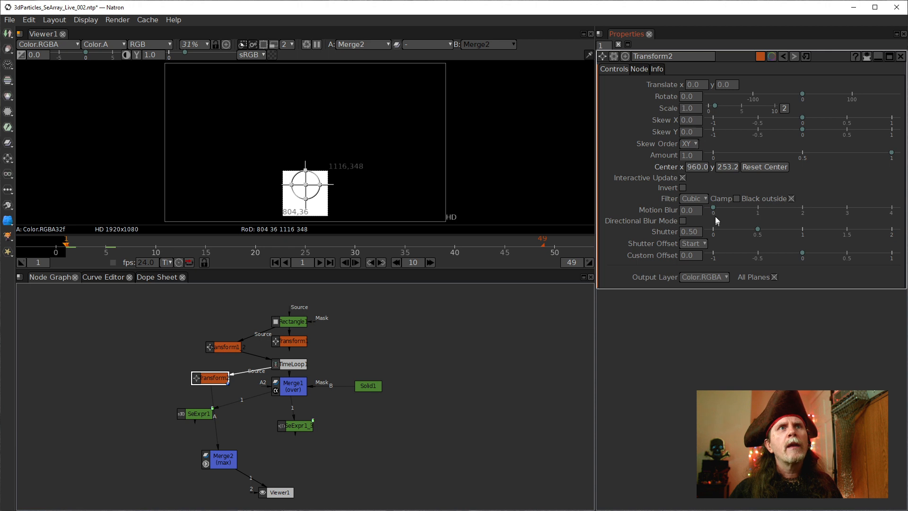
left_click(775, 169)
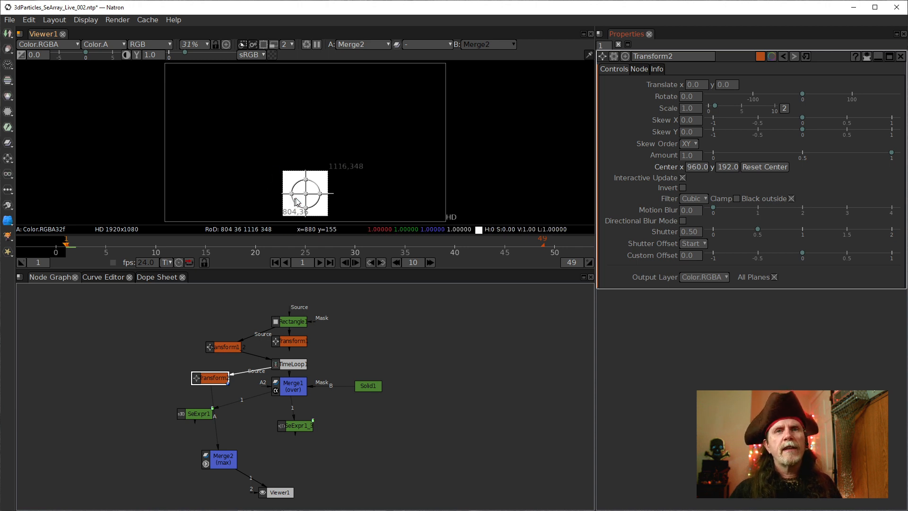
left_click(685, 96)
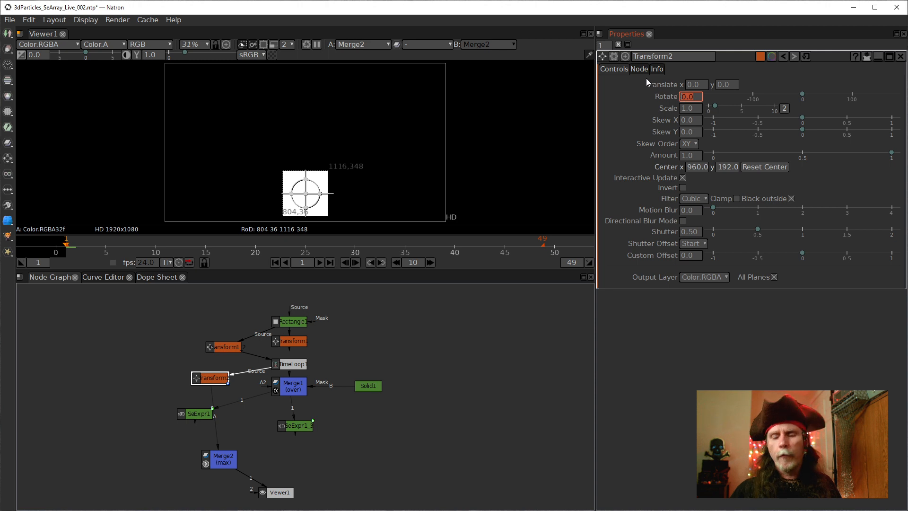
type("45")
key("Return")
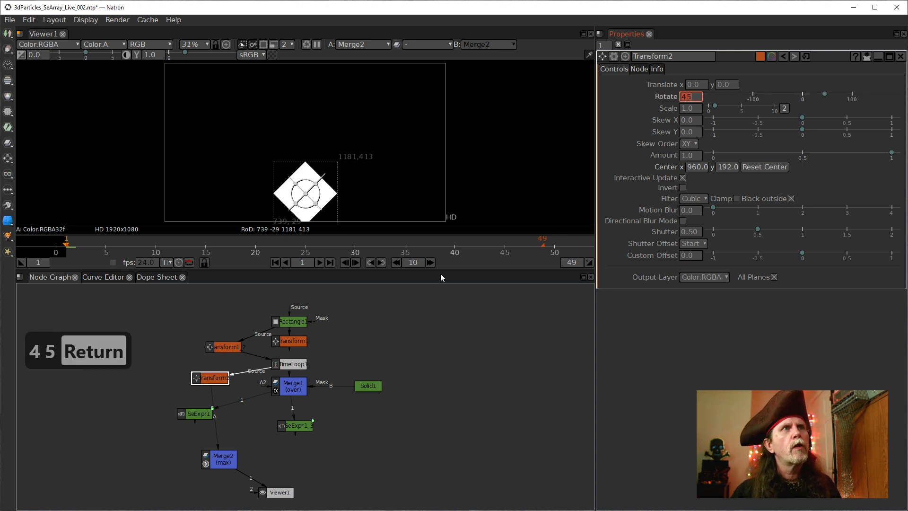
- Scrub the timeline to compare Transform2's rotated square with TimeLoop1's output, then return Merge2's A input to Transform2
left_click(100, 244)
left_click_drag(99, 245, 335, 260)
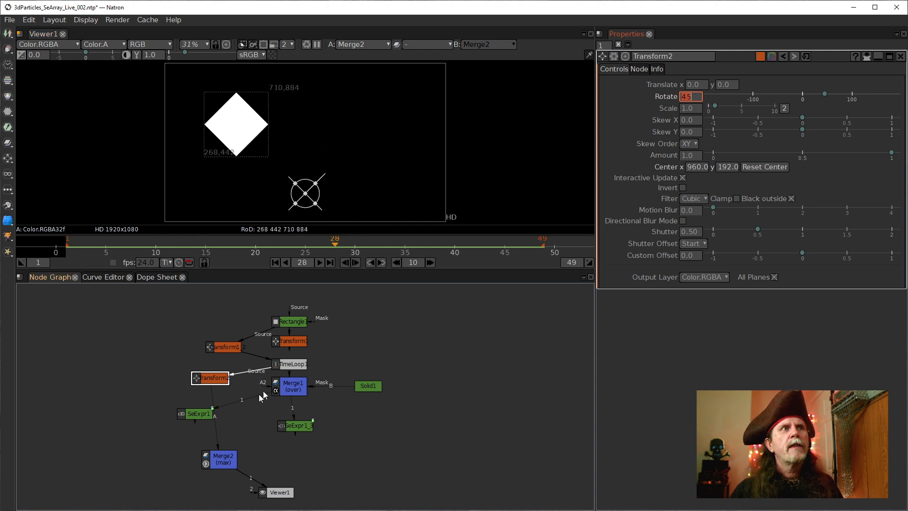
left_click_drag(211, 398, 290, 366)
left_click_drag(81, 251, 245, 251)
left_click_drag(237, 437, 212, 378)
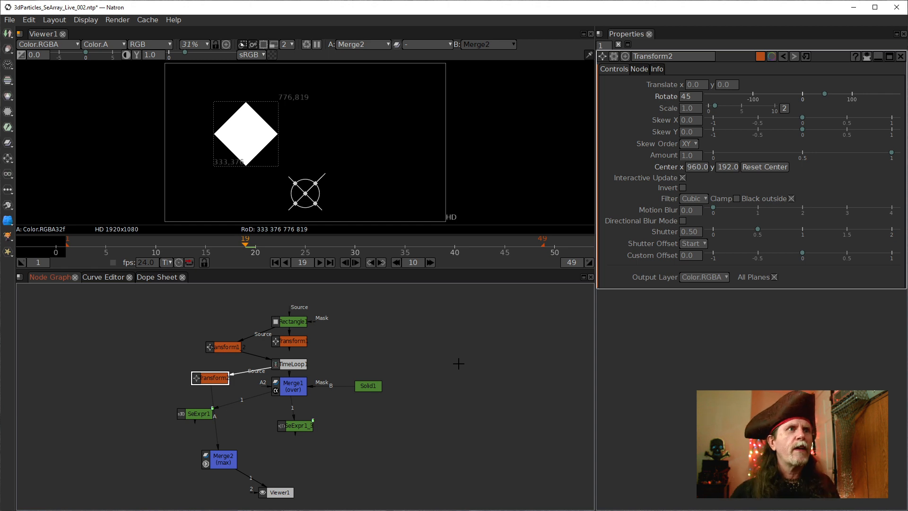
- Connect SeExpr1's input 2 to Transform2 and place Transform2 above SeExpr1, level with TimeLoop1
left_click(193, 414)
left_click_drag(187, 402, 193, 365)
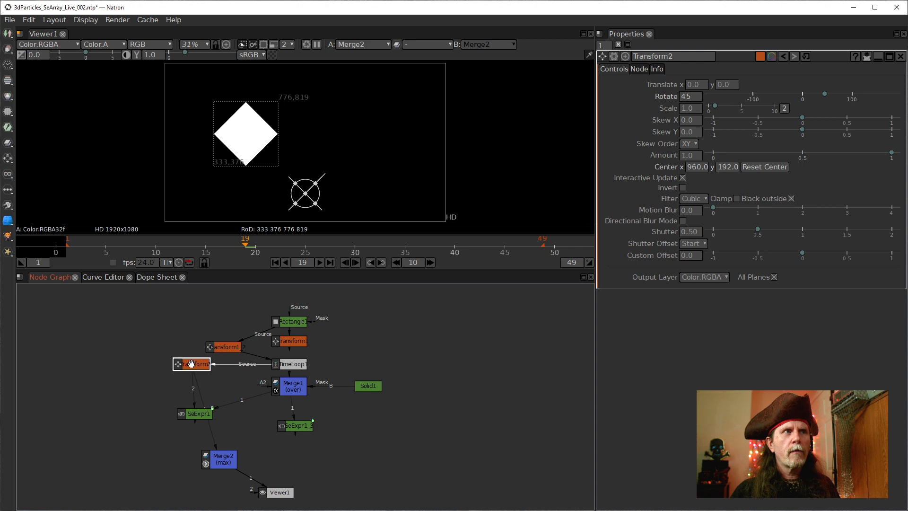
left_click(197, 415)
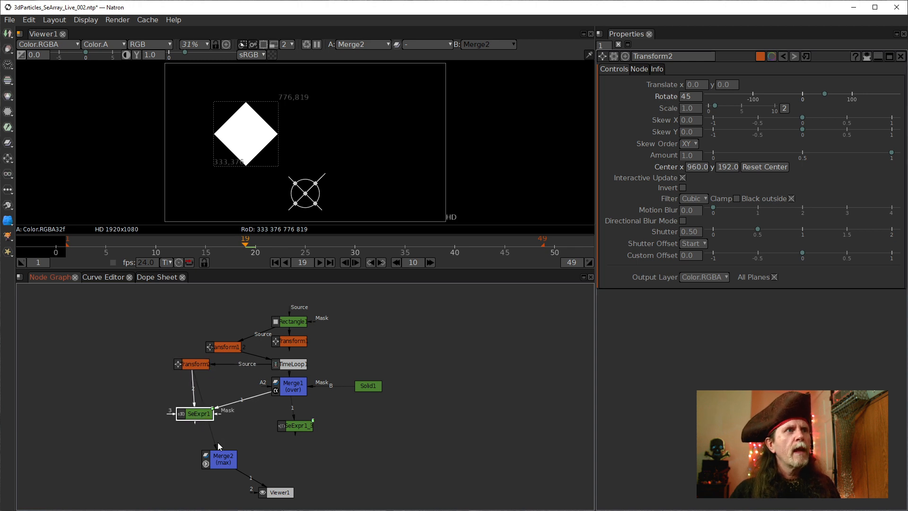
- Reconnect Merge2's A input to SeExpr1 and line up Viewer1 directly beneath Merge2
left_click_drag(217, 442, 211, 443)
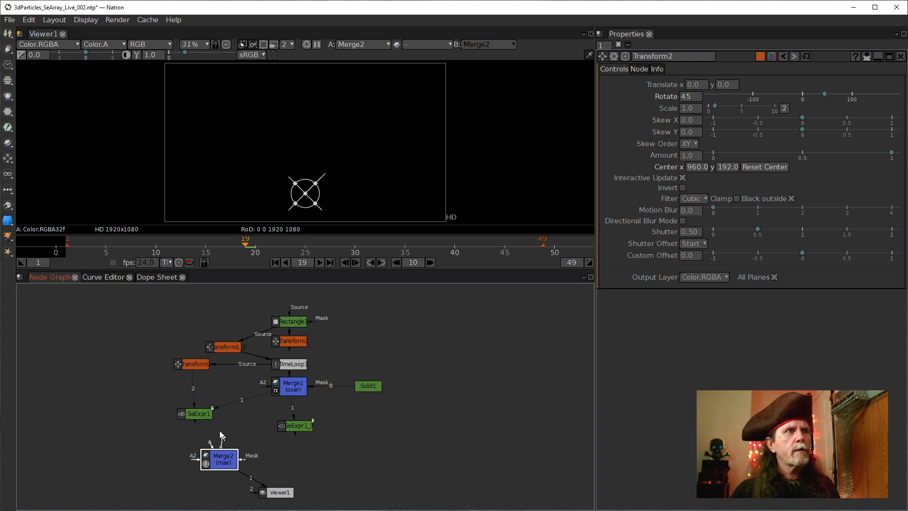
left_click_drag(198, 415, 208, 435)
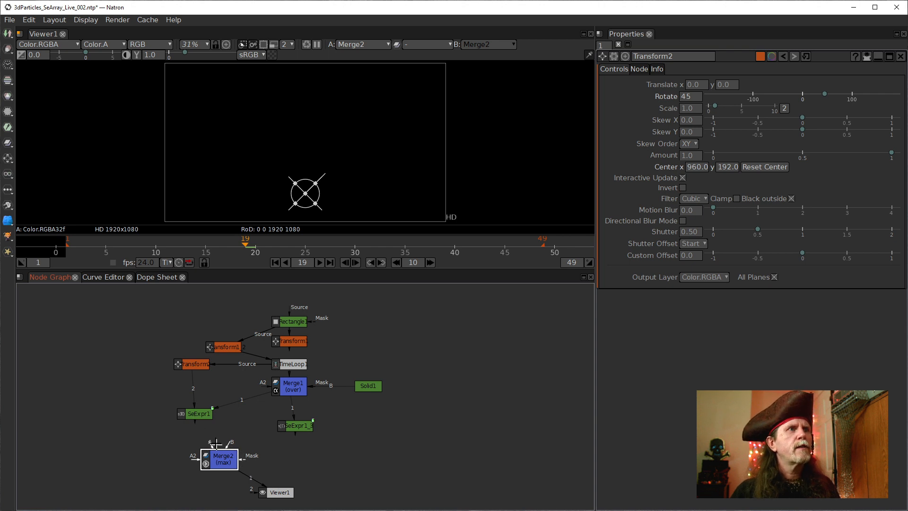
left_click_drag(210, 443, 193, 413)
mouse_move(224, 463)
left_mouse_down()
mouse_move(213, 457)
mouse_move(238, 463)
left_mouse_up()
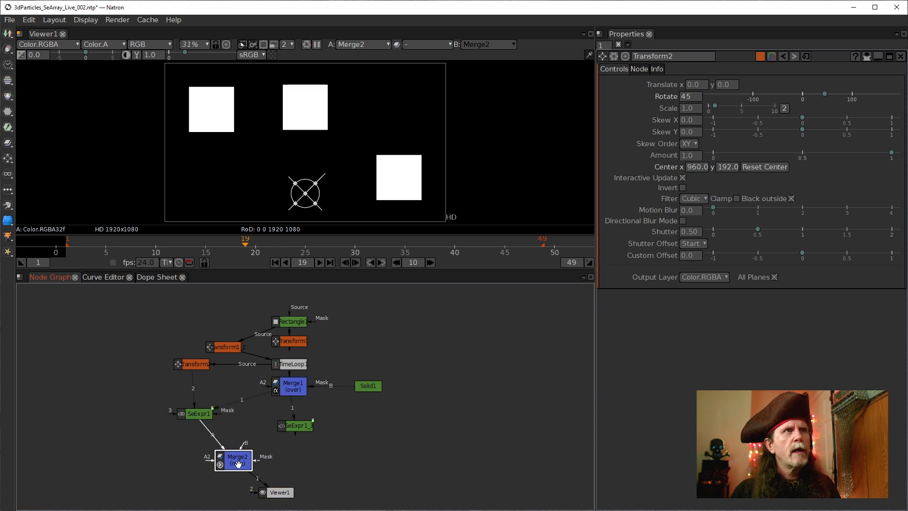
left_click_drag(275, 487, 228, 488)
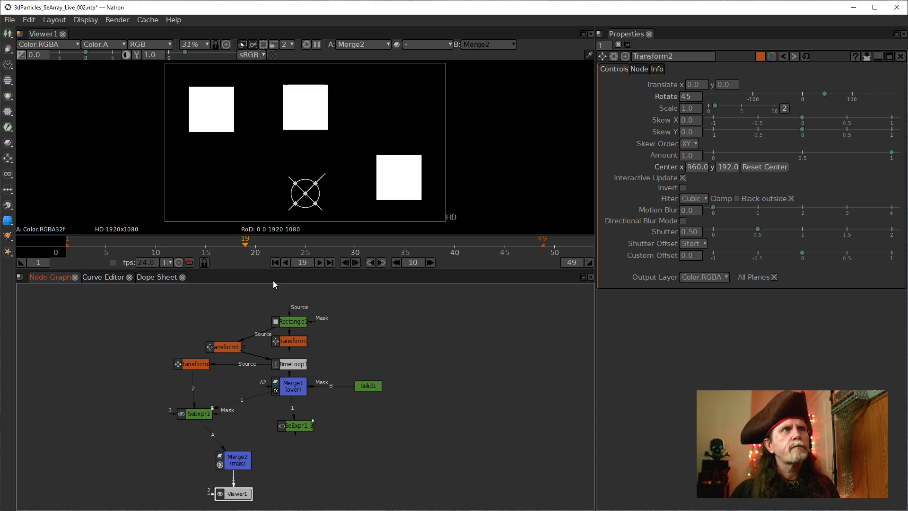
- Move the timeline to frame 4 and set SeExpr1's Rows to 2
left_click(186, 250)
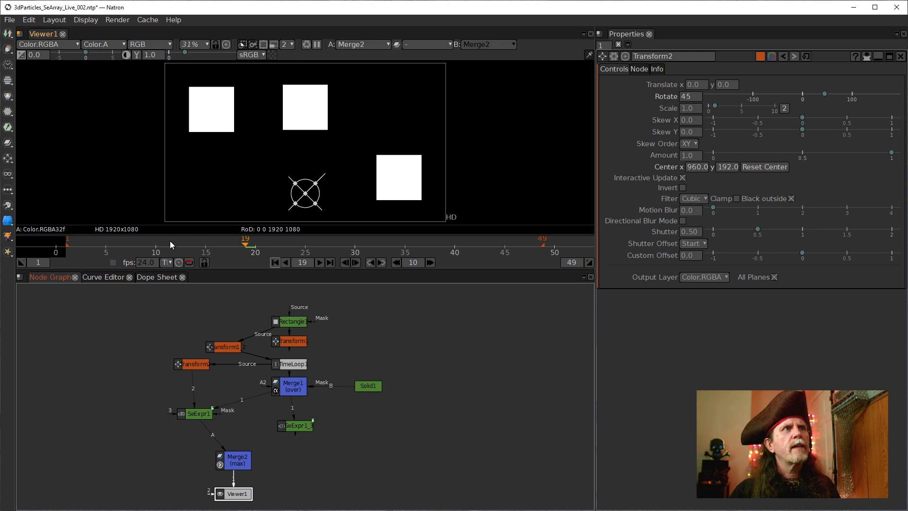
left_click(196, 249)
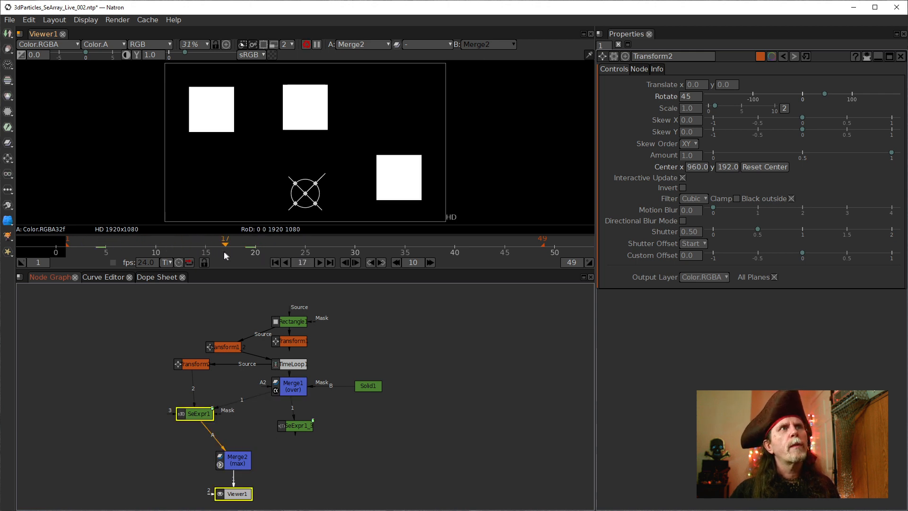
left_click(97, 243)
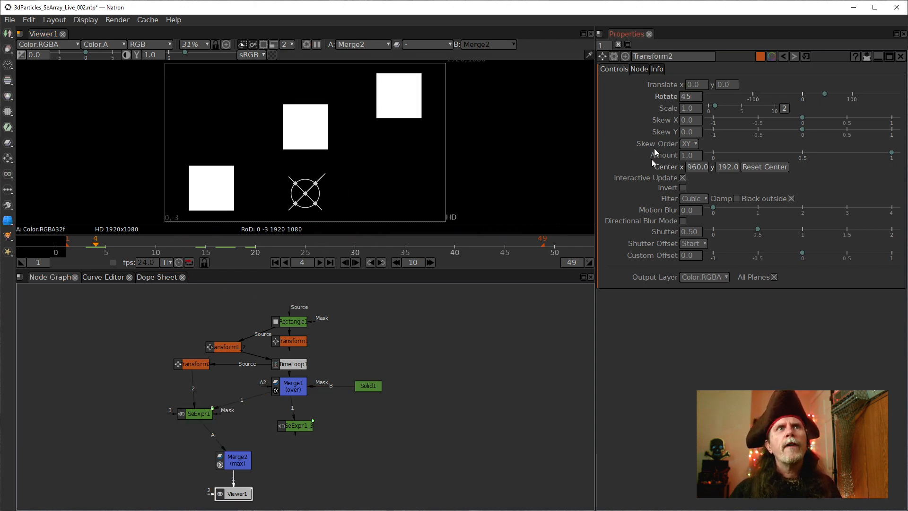
double_click(204, 415)
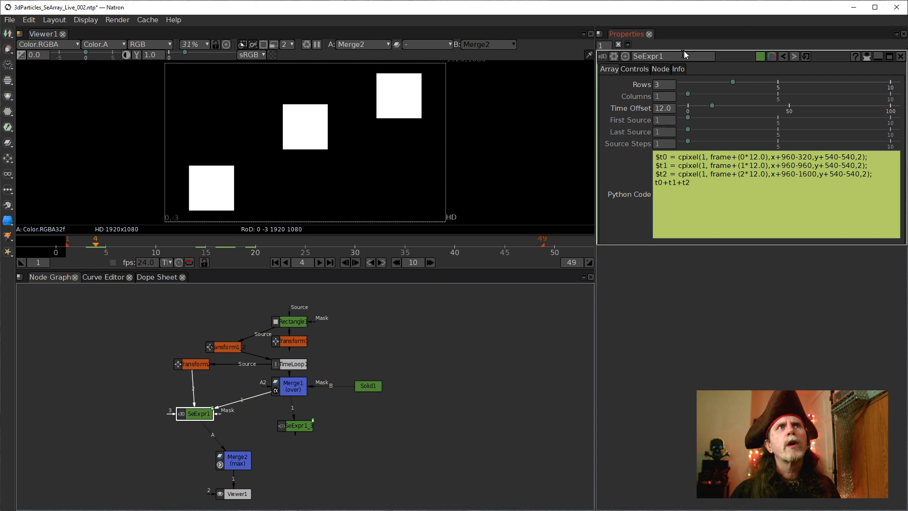
scroll(657, 86, "down", 1)
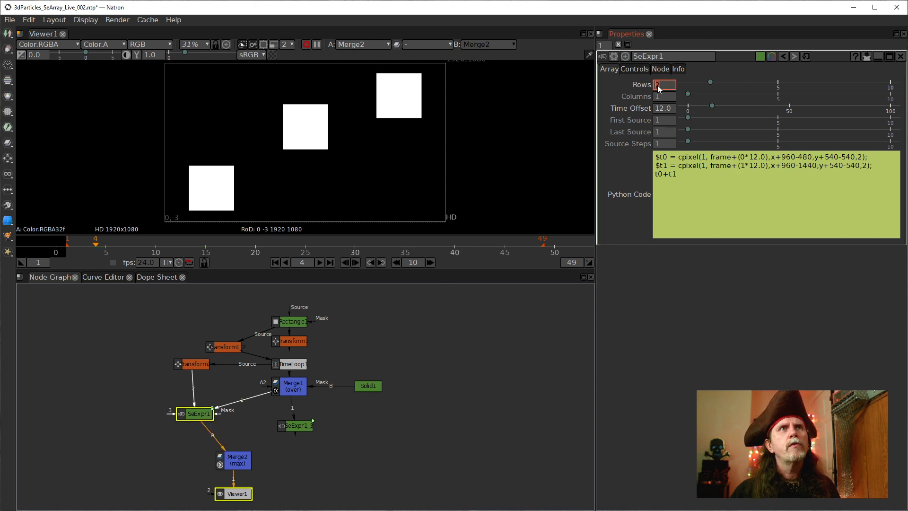
- Play the two-tile array animation and stop playback at frame 13
left_click(319, 263)
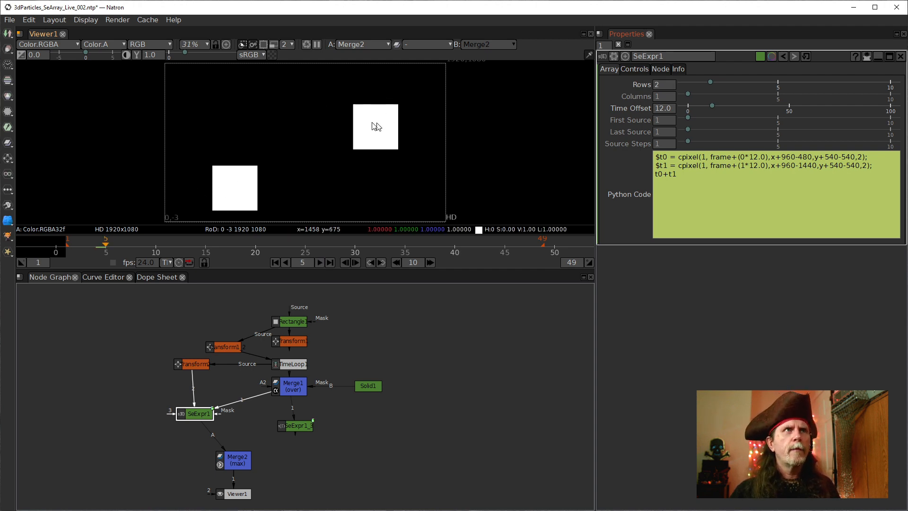
left_click(320, 263)
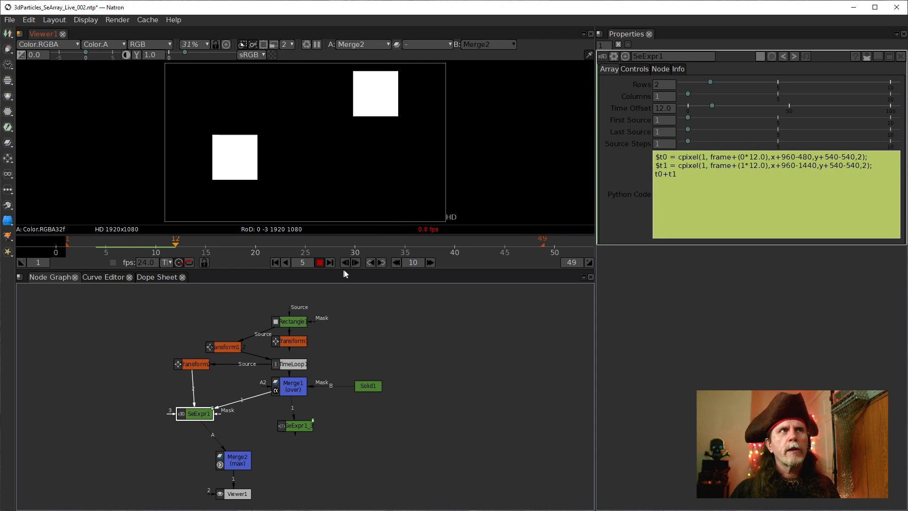
left_click(320, 263)
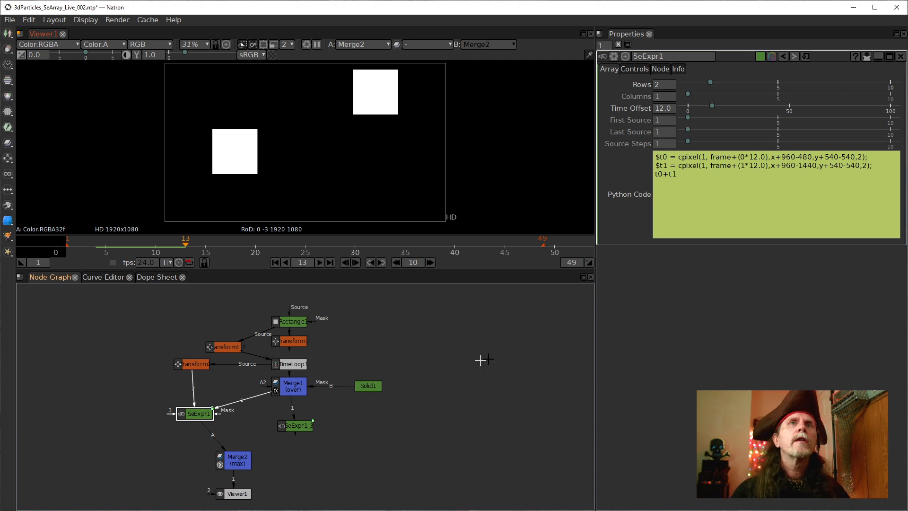
- Open SeExpr1's Python Code expression for editing and enlarge the expression dialog so the row and column loops are readable
left_click(724, 233)
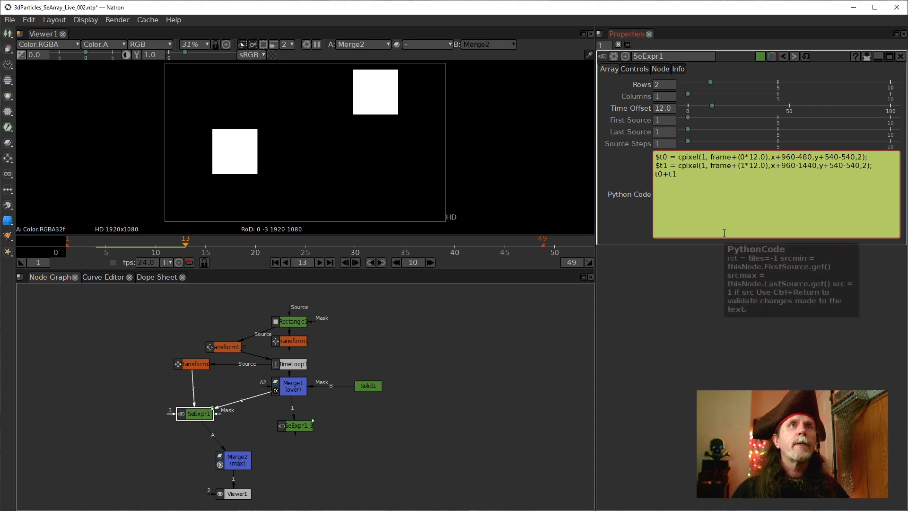
right_click(680, 193)
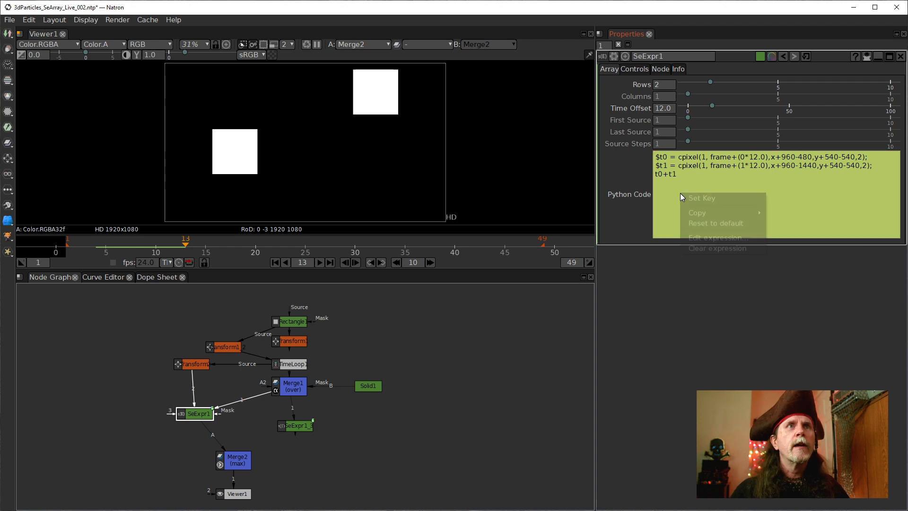
left_click(700, 239)
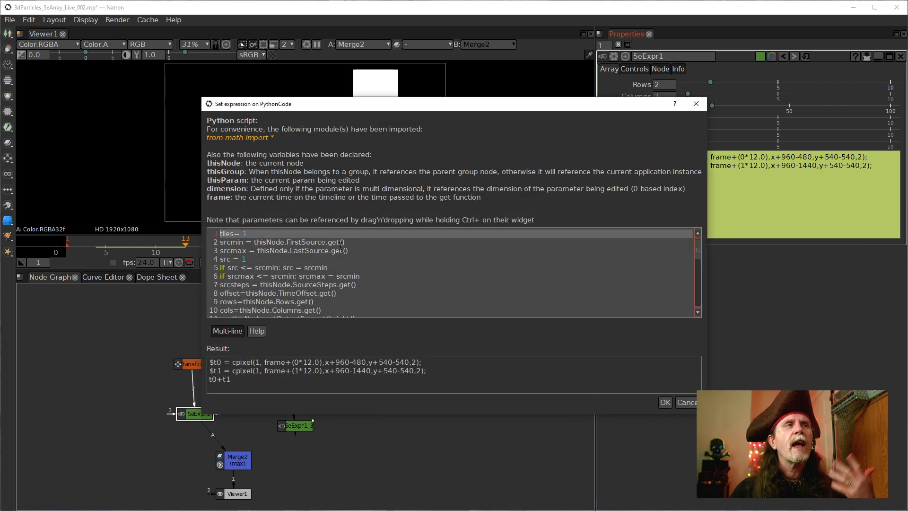
left_click_drag(354, 107, 357, 171)
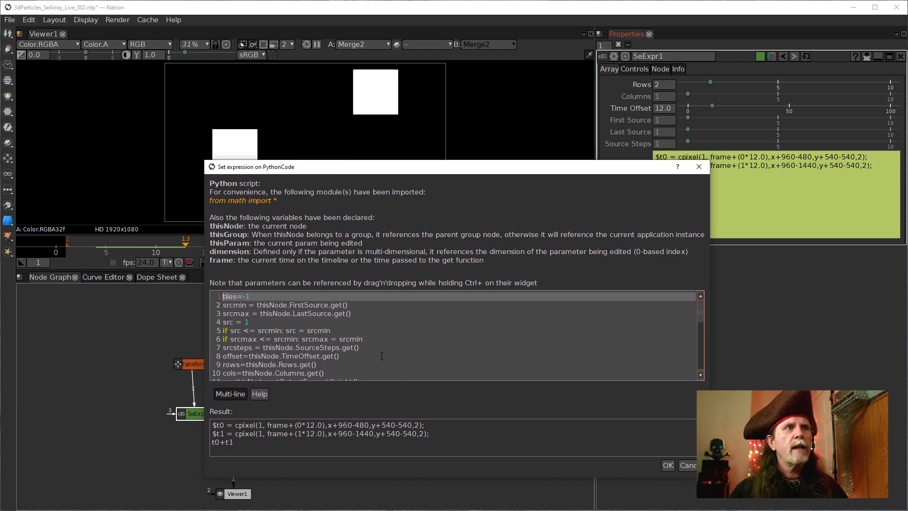
scroll(351, 332, "down", 1)
scroll(352, 332, "up", 1)
scroll(351, 338, "down", 1)
left_click_drag(457, 160, 379, 20)
scroll(269, 348, "down", 1)
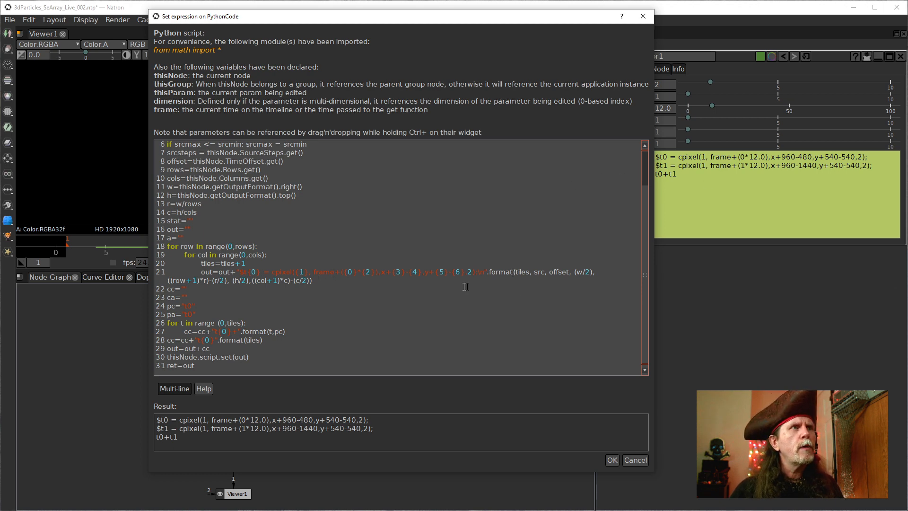
- Add a line below the out=out+ statement, indented two levels inside the column loop, and begin it with "if"
left_click(318, 281)
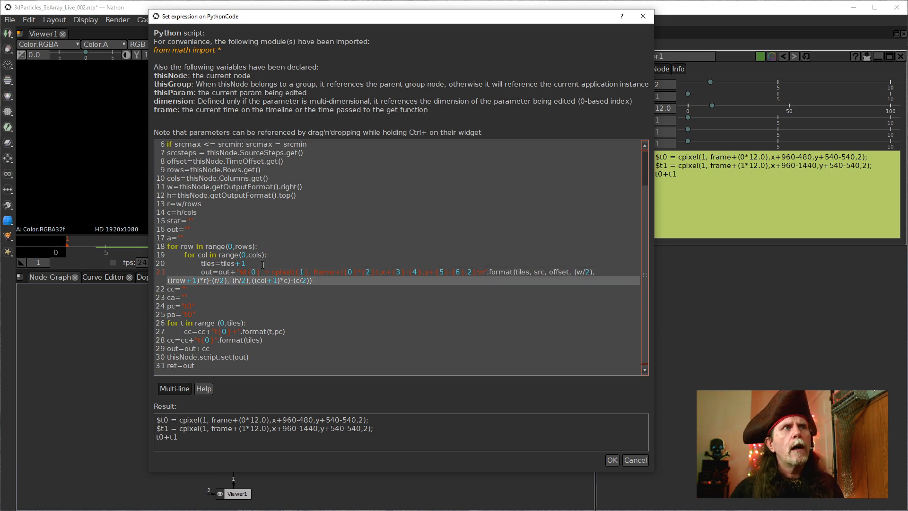
key("Return")
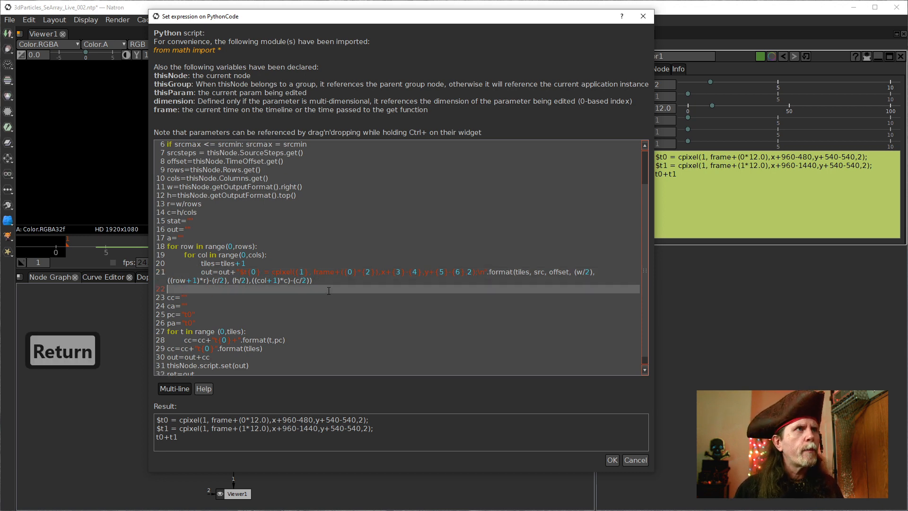
key("Tab")
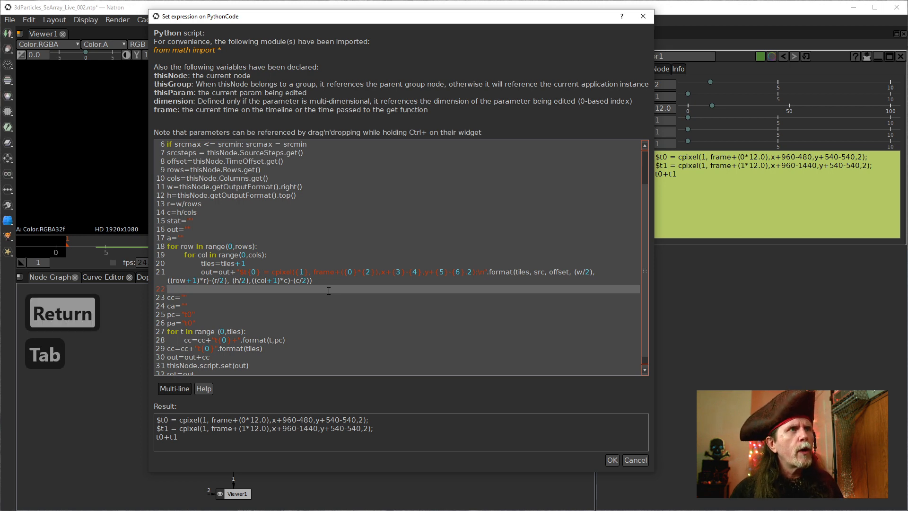
key("Tab")
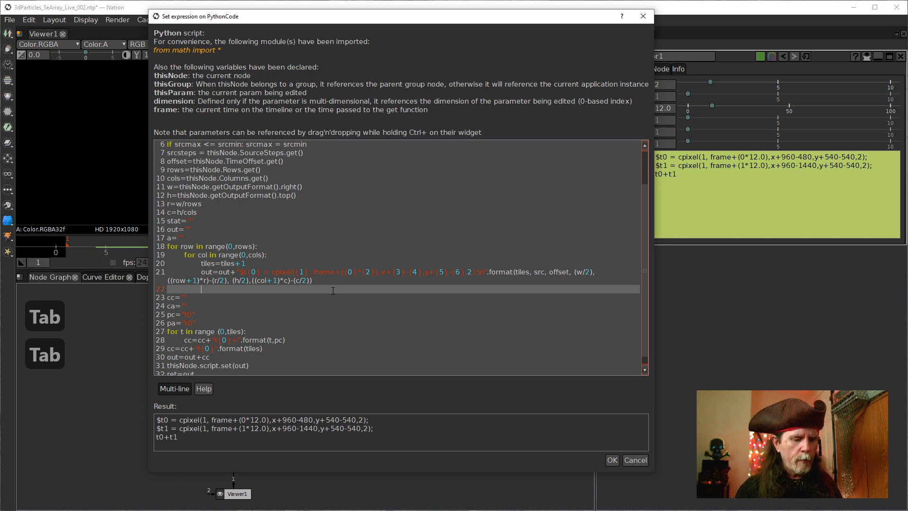
type("if")
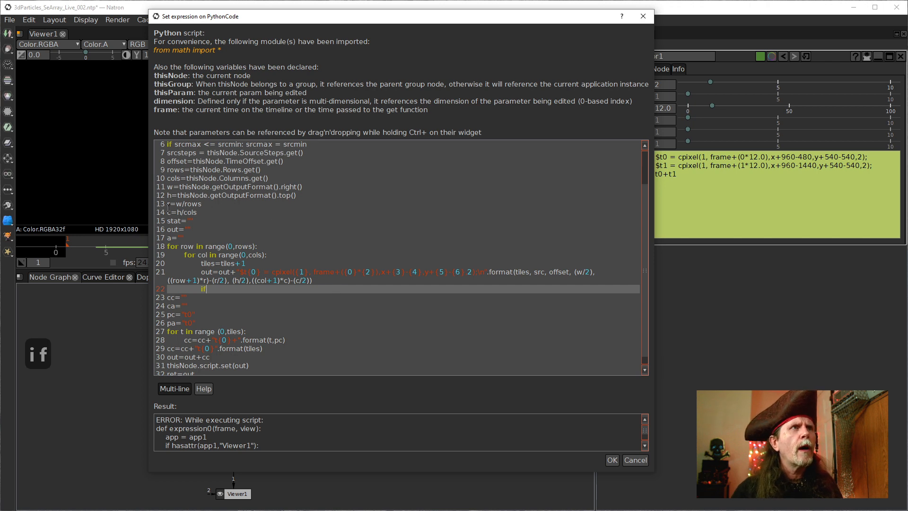
scroll(164, 207, "up", 2)
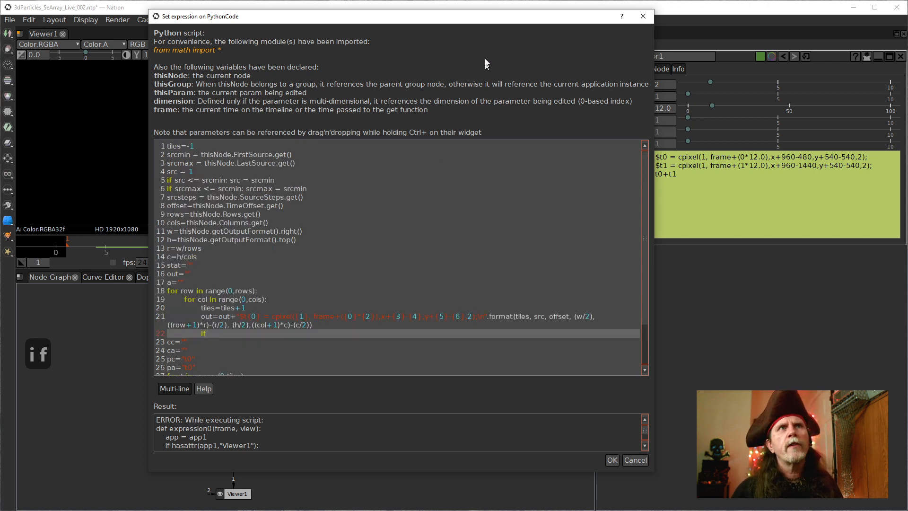
left_click_drag(478, 20, 432, 21)
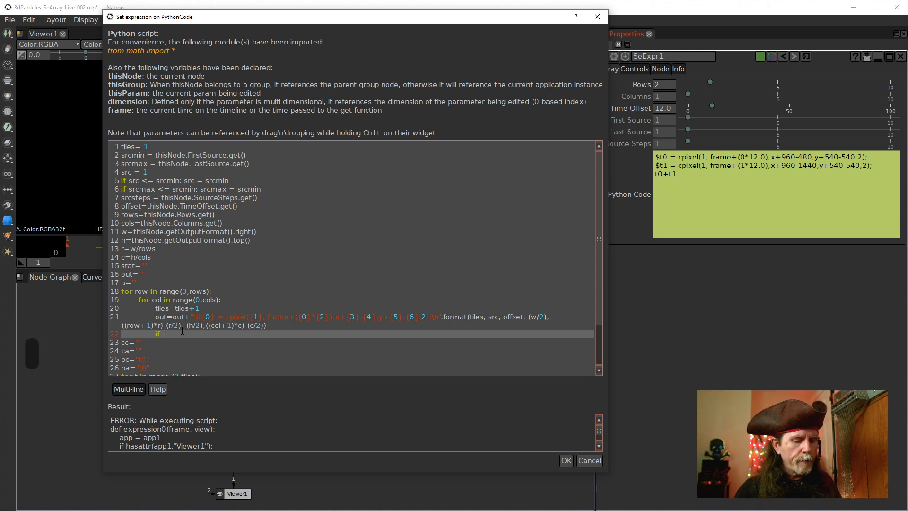
- Write the if statement's condition as src+srcsteps > srcmax, with spaces around the comparison operator
type("s")
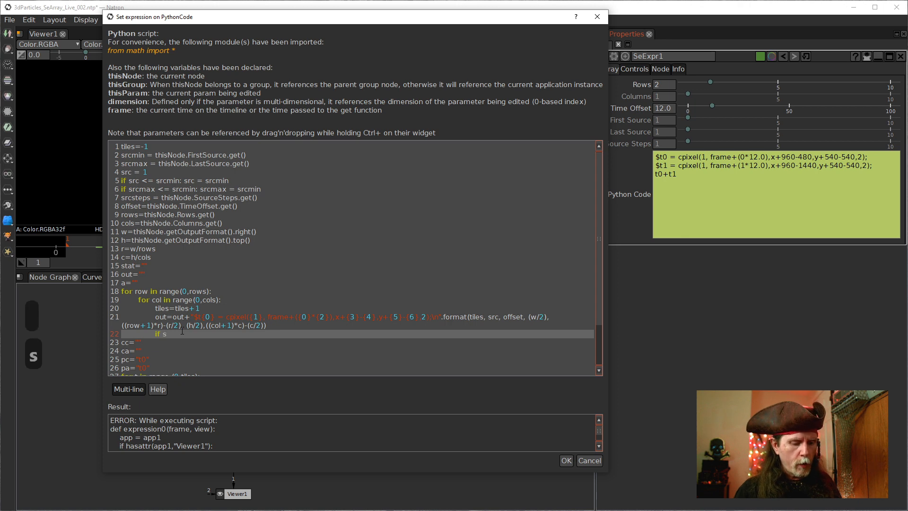
type("rc")
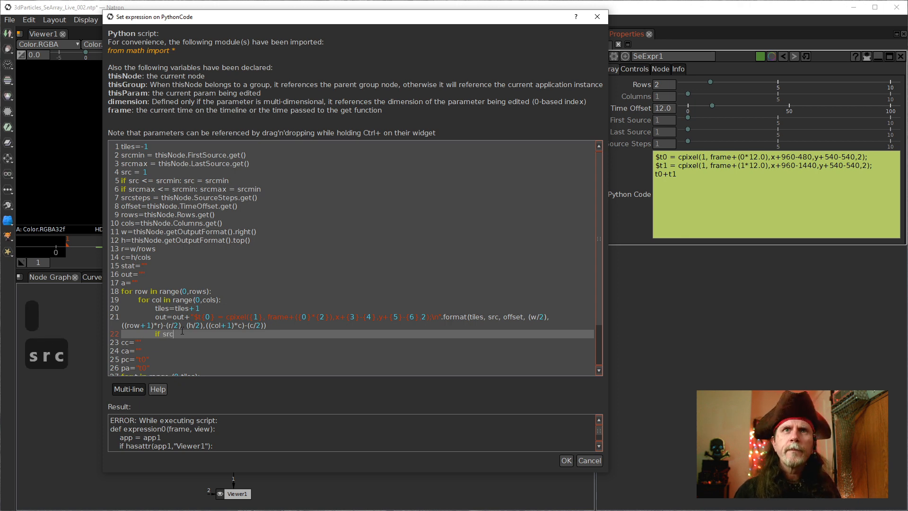
type("+")
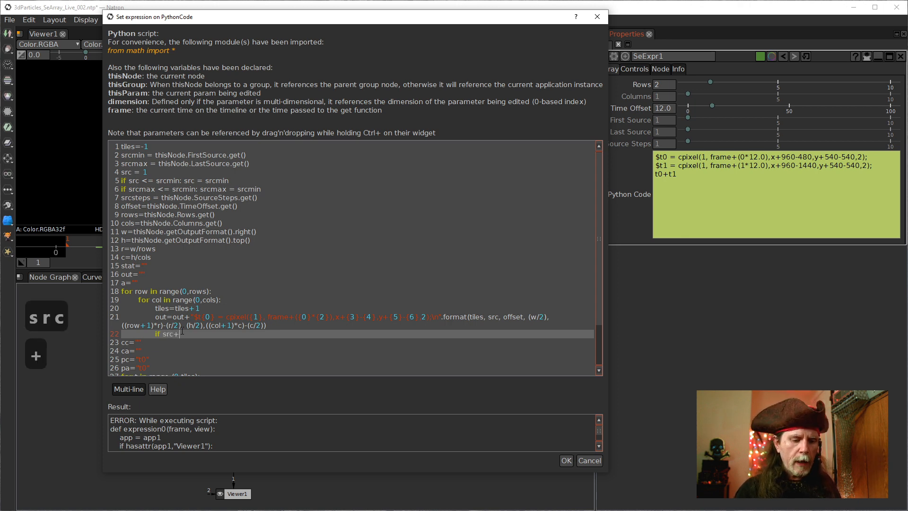
type("s")
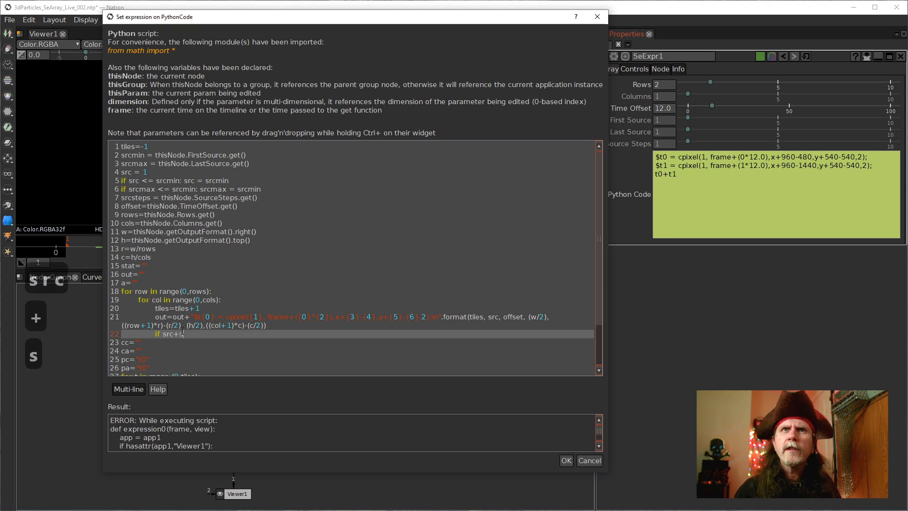
type("rc")
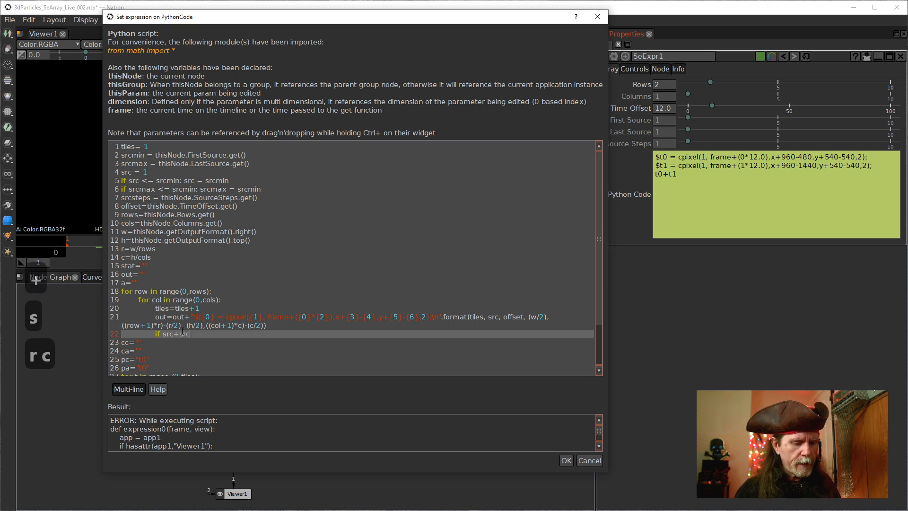
type("steps")
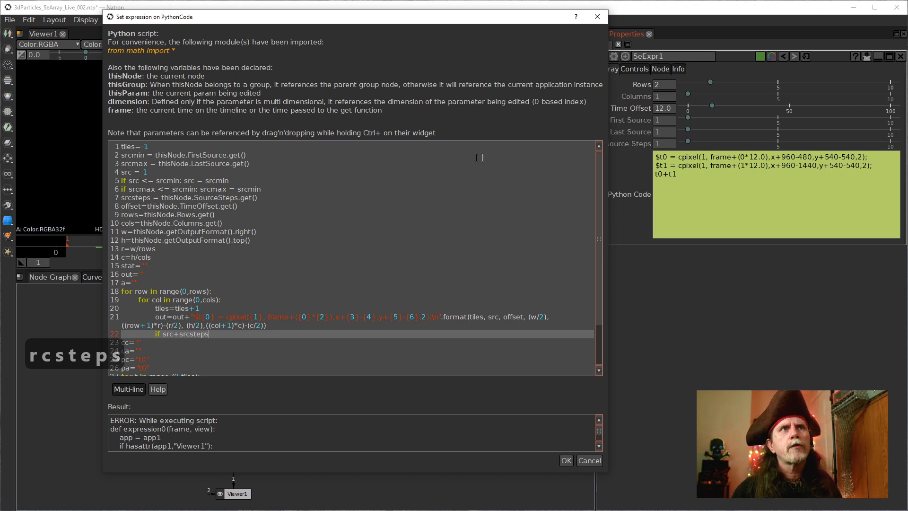
left_click_drag(122, 197, 182, 199)
double_click(127, 200)
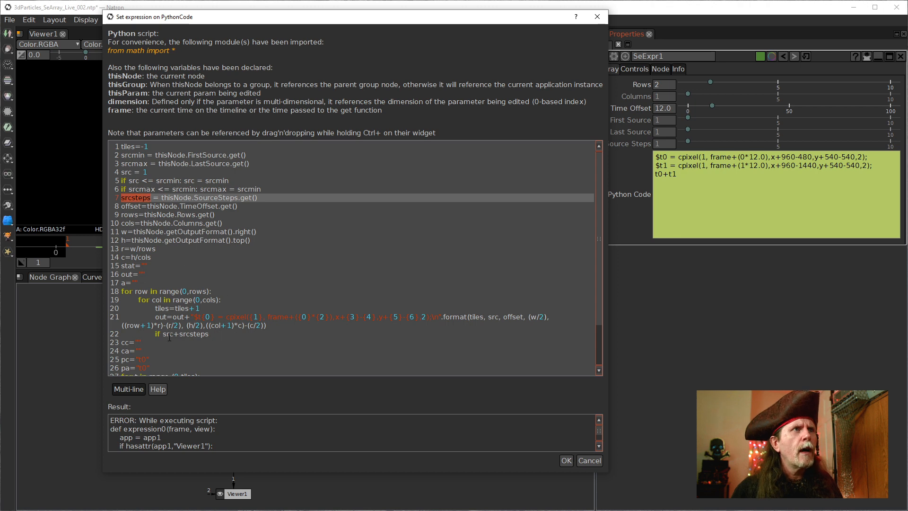
left_click(211, 335)
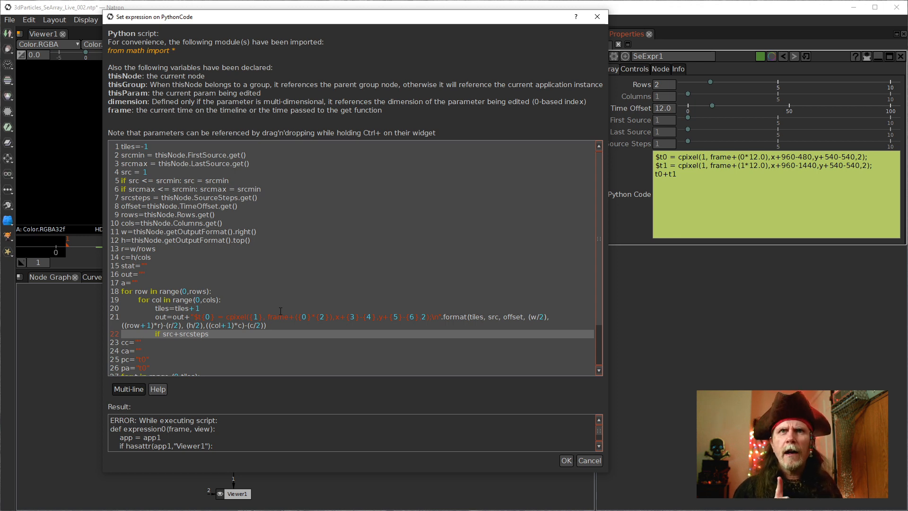
type(">src")
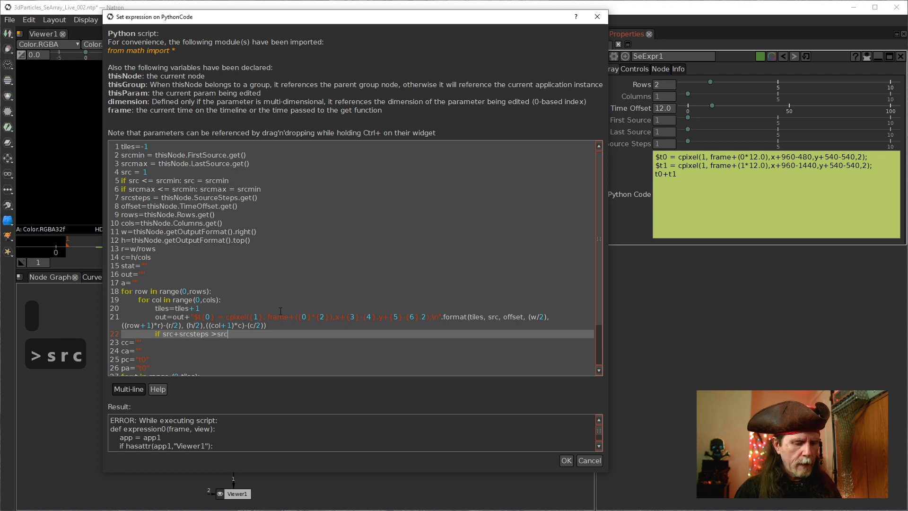
type("max")
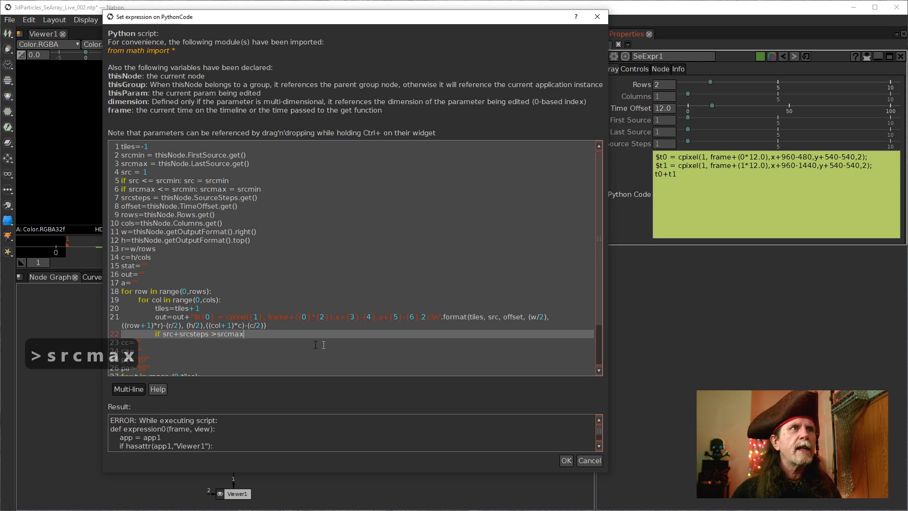
left_click(218, 333)
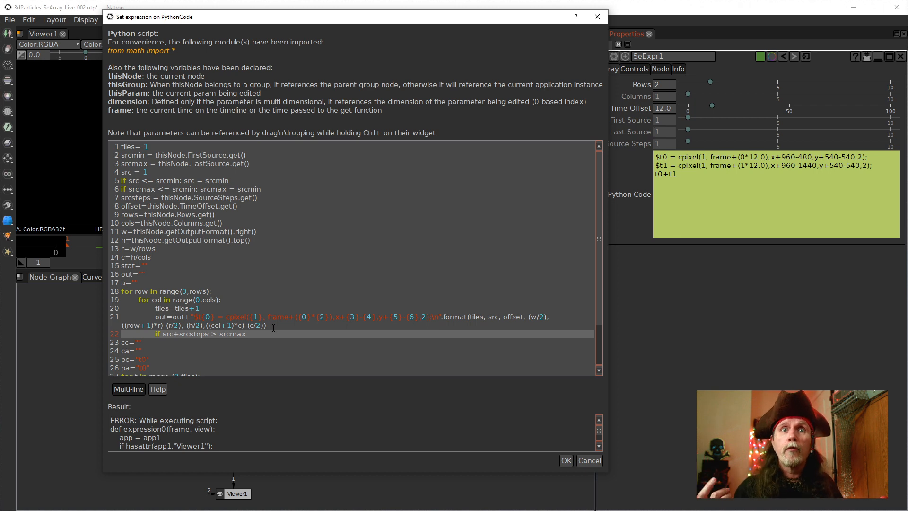
- Finish the if statement with a colon and the assignment src = srcmin
type(": ")
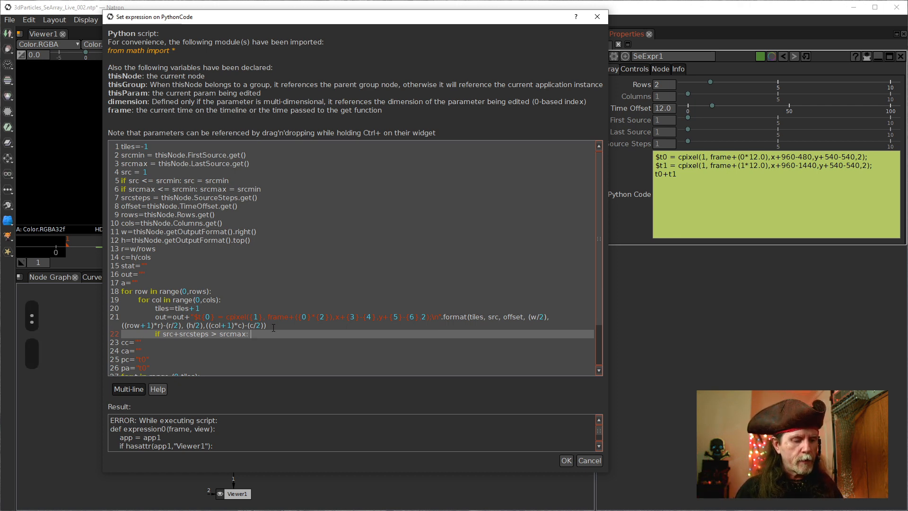
type("se")
key("BackSpace")
type("rc")
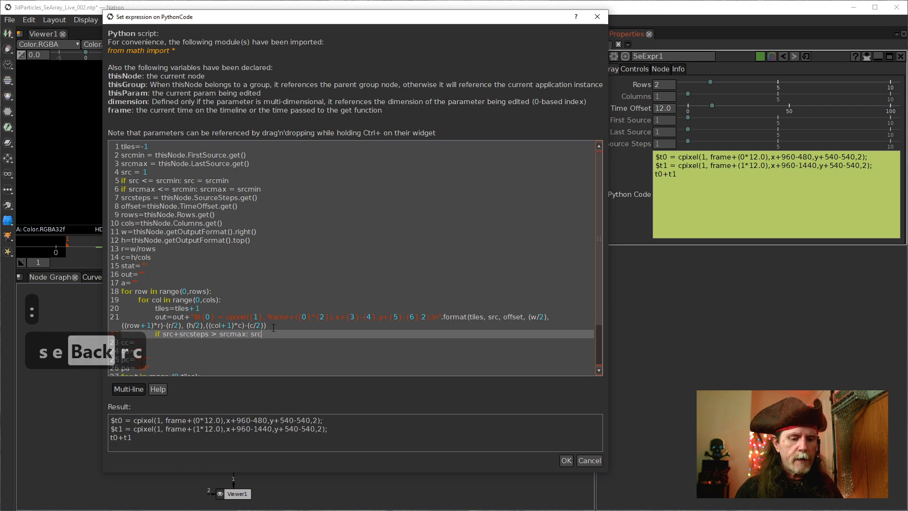
type(" =")
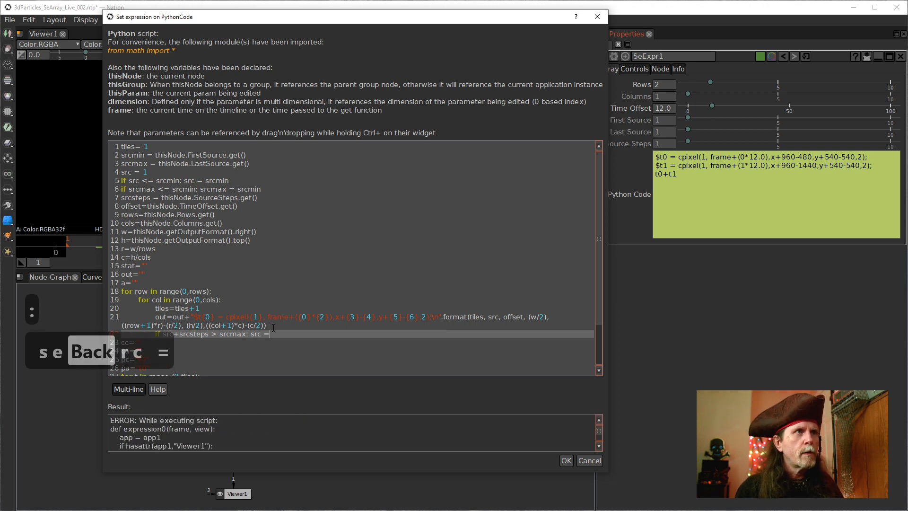
type(" srcmin")
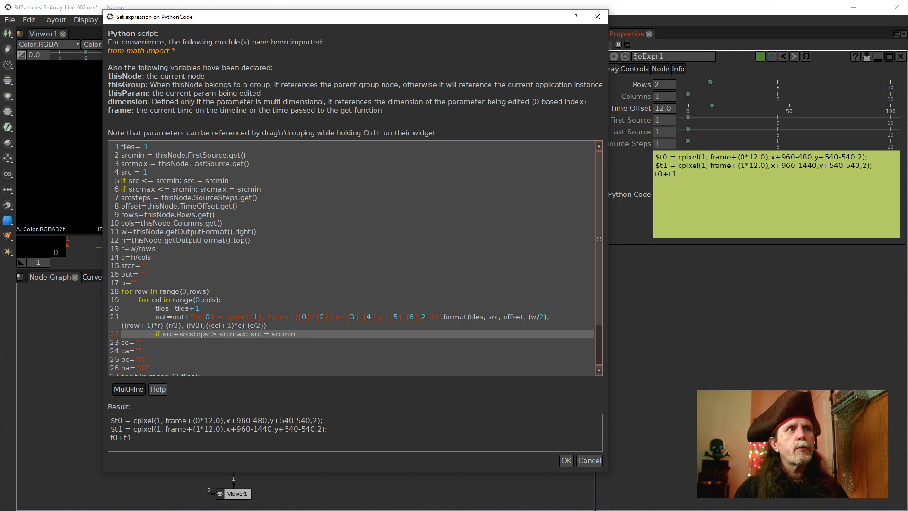
- Add a line below the if statement at the same indentation, starting with "else: src = "
key("Return")
key("Tab")
key("Tab")
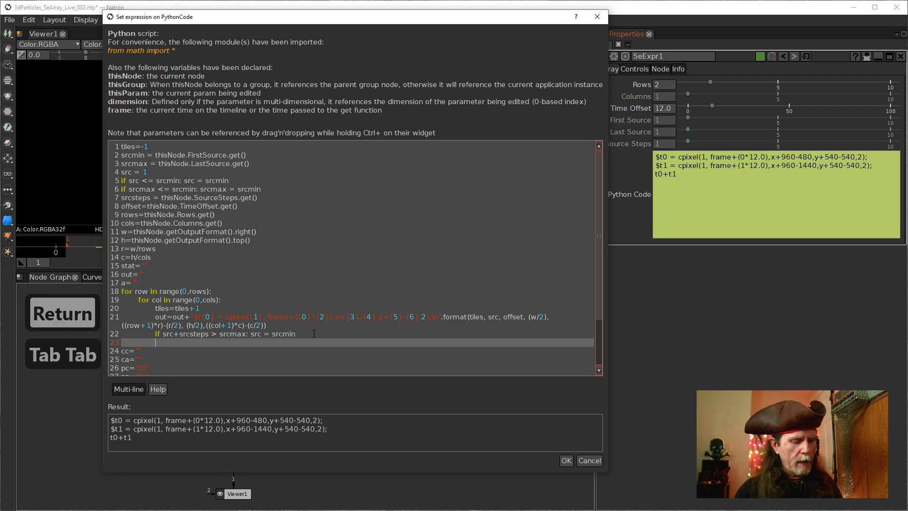
type("else")
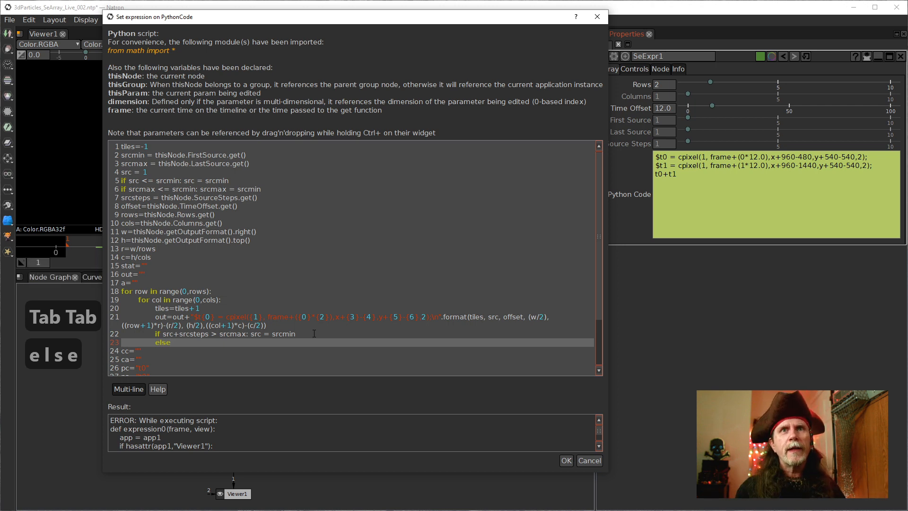
type(": ")
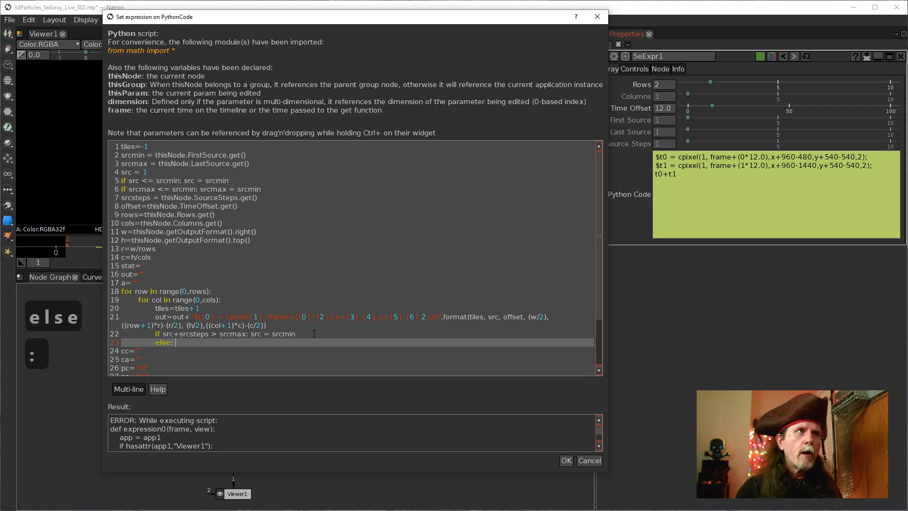
type("src = ")
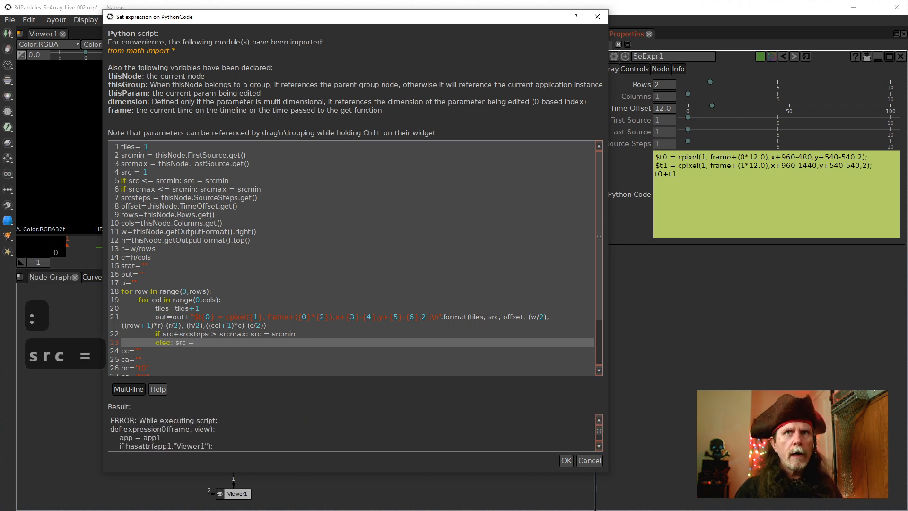
- Complete the else assignment with src+srcsteps and accept the Python Code expression
type("src")
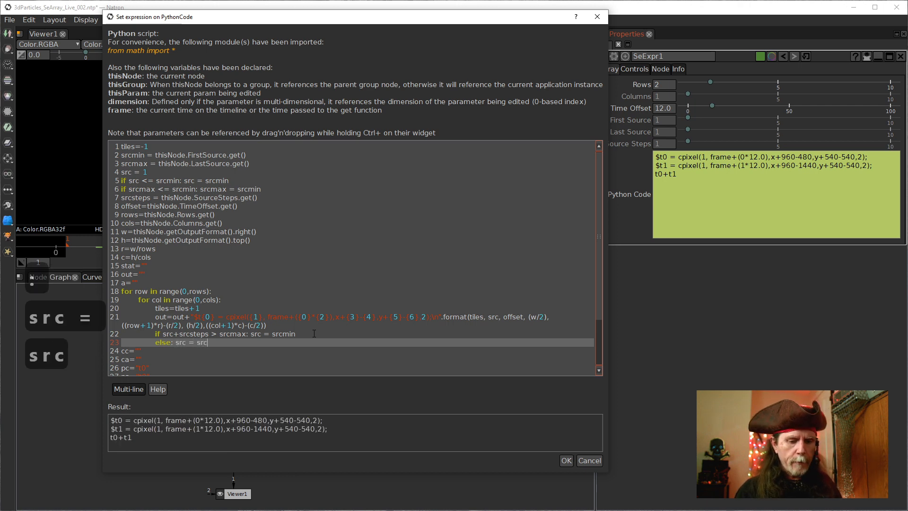
type("+st")
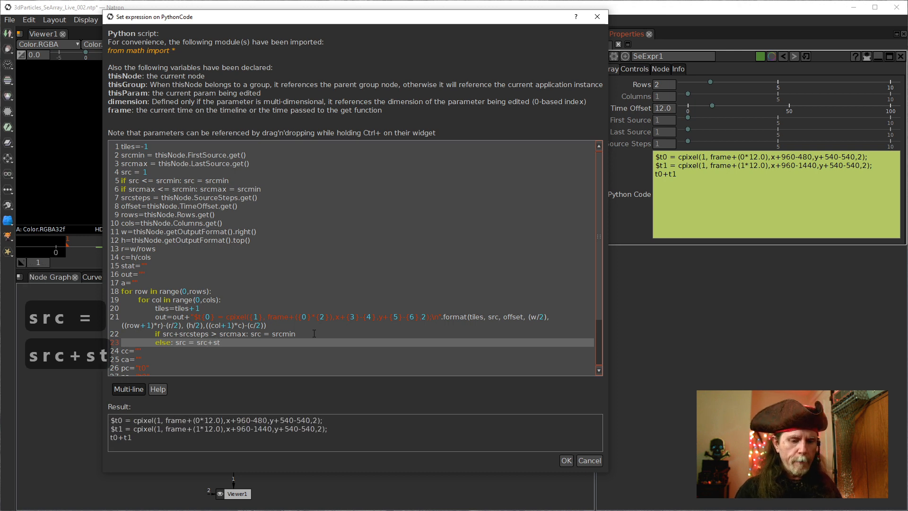
type("p")
key("BackSpace")
key("BackSpace")
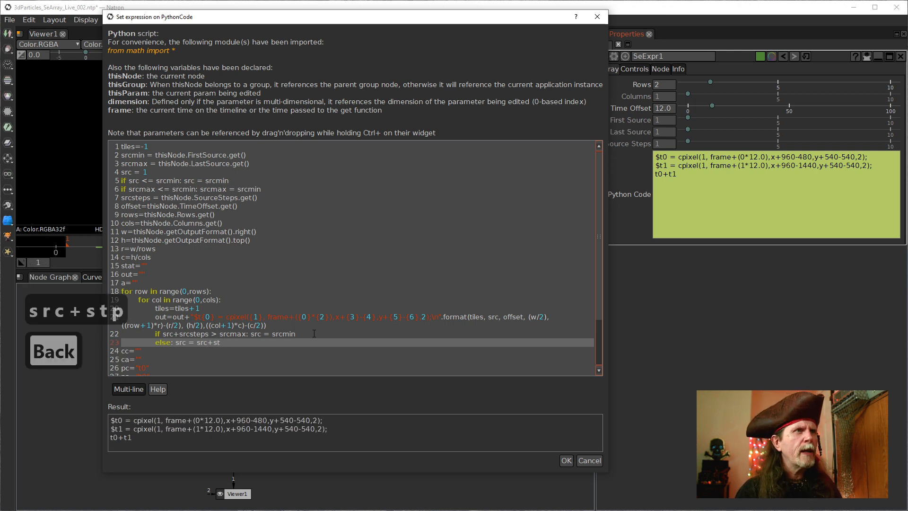
type("rc")
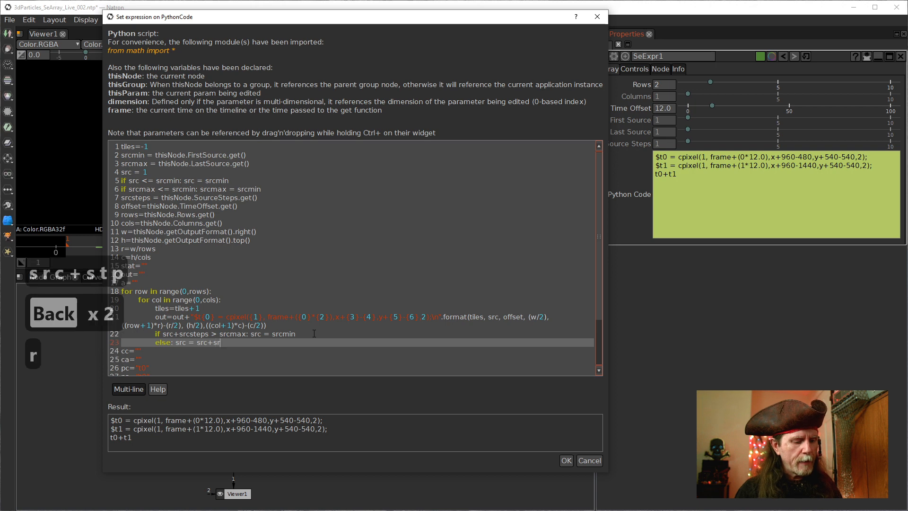
type("steps")
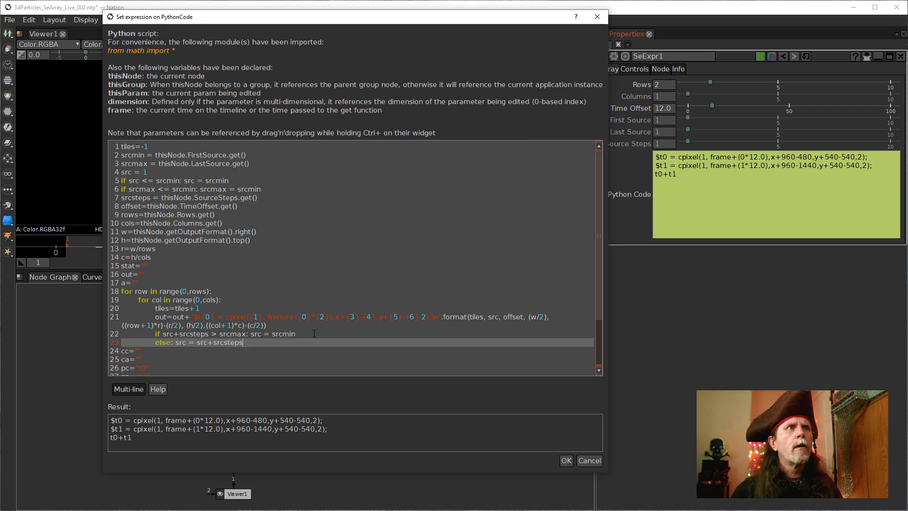
left_click(566, 460)
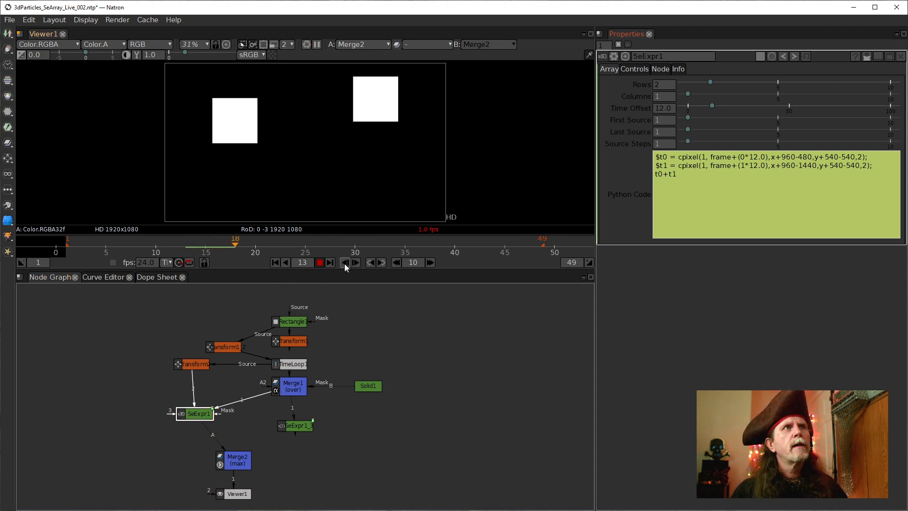
- Play the animation from frame 1 to check the two tiles with the updated expression, and stop playback
left_click(319, 261)
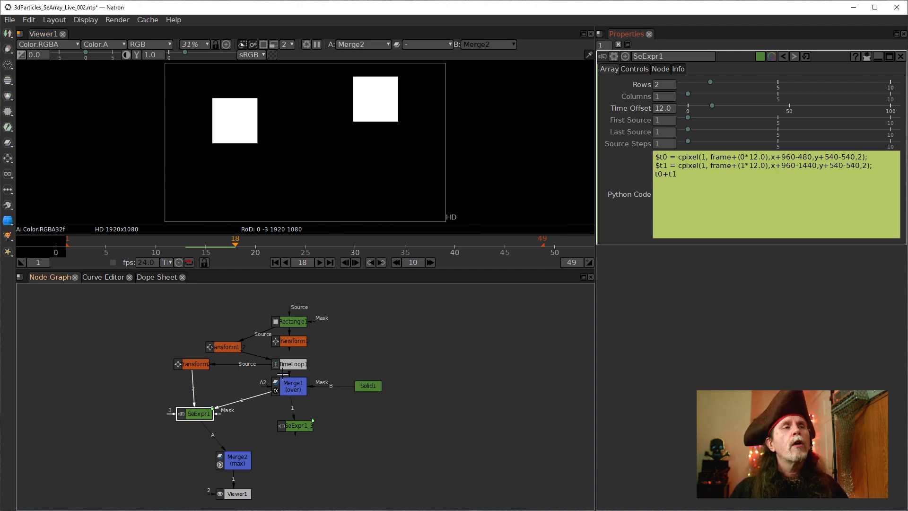
left_click(277, 263)
left_click(319, 262)
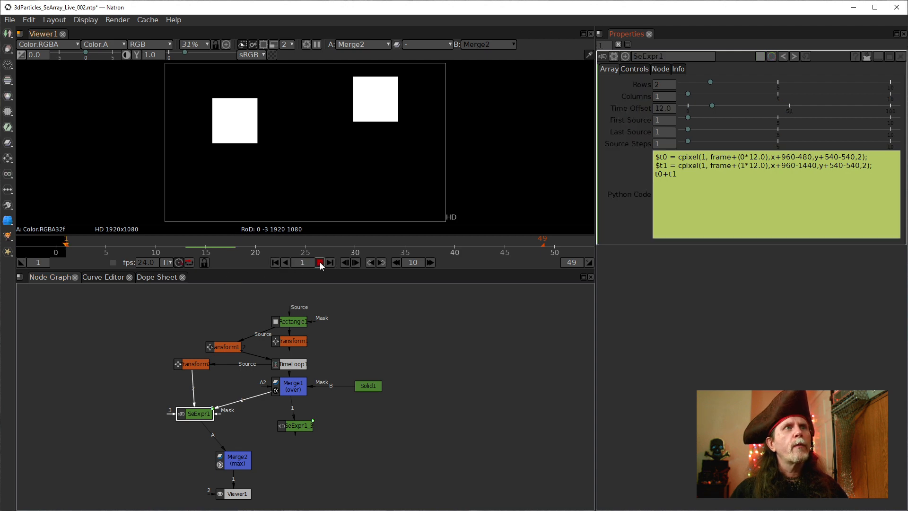
left_click(320, 262)
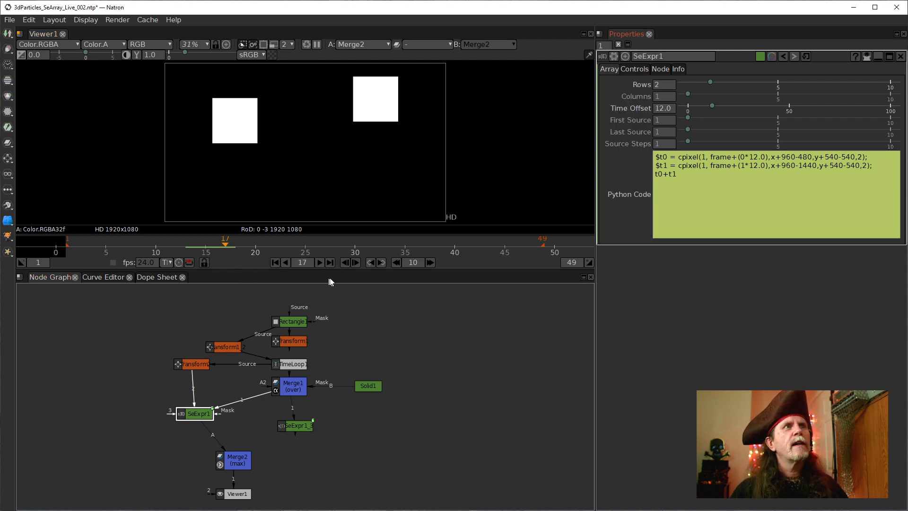
left_click(319, 262)
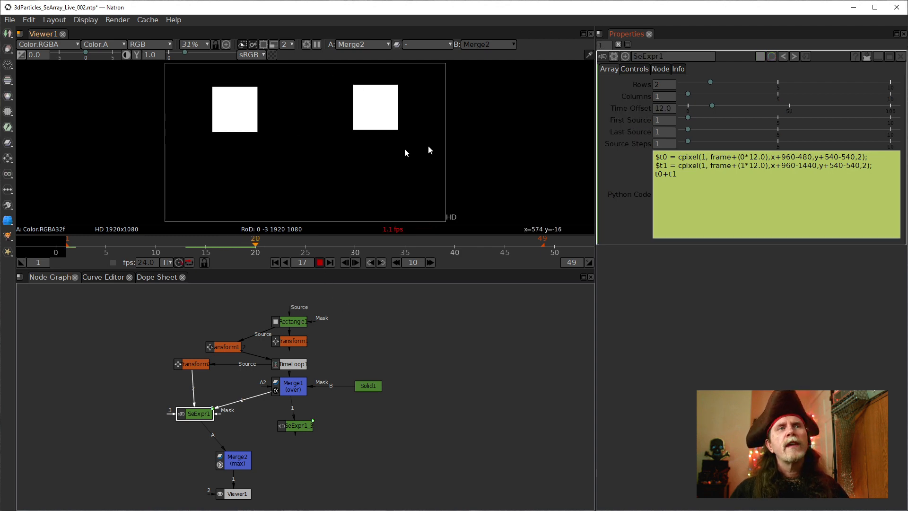
left_click(320, 262)
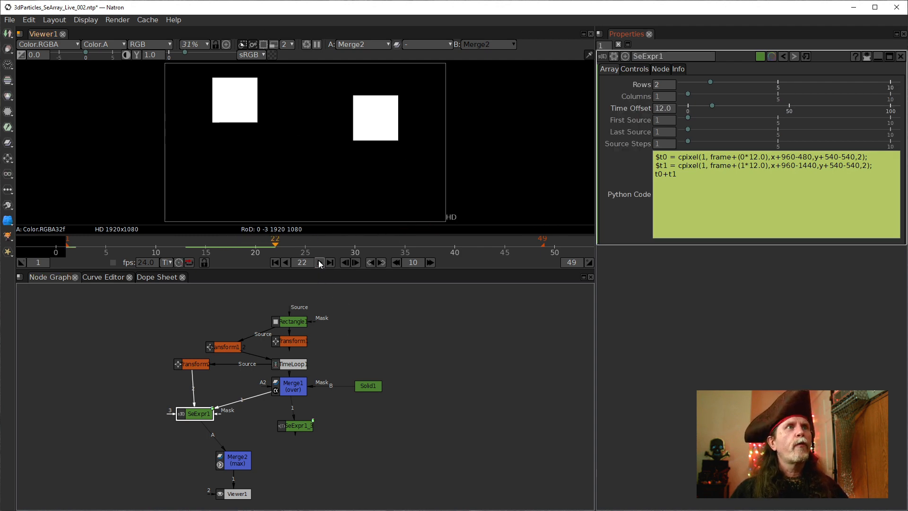
- Set SeExpr1's Last Source to 2
left_click(658, 144)
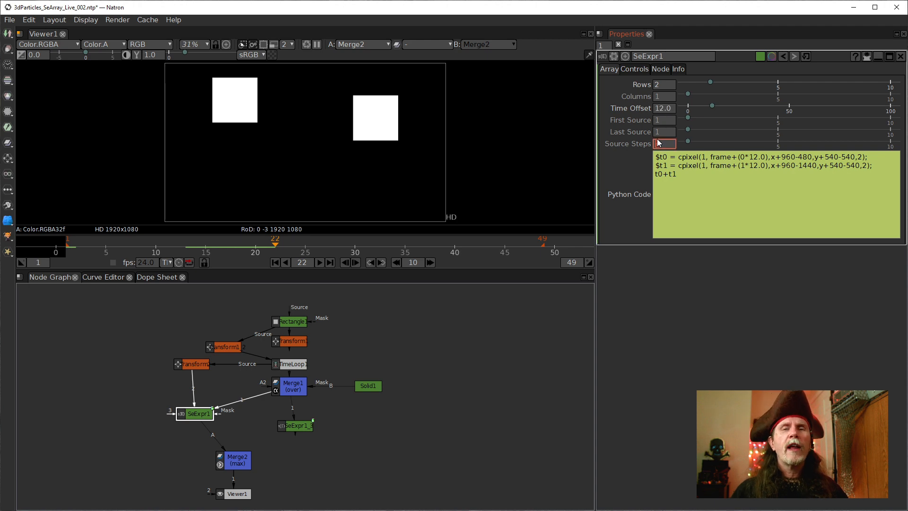
left_click(661, 134)
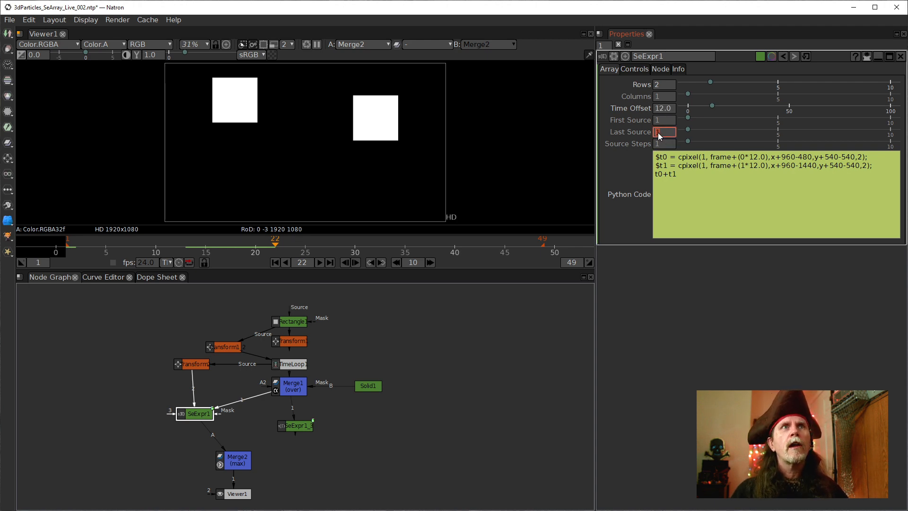
type("2")
key("Return")
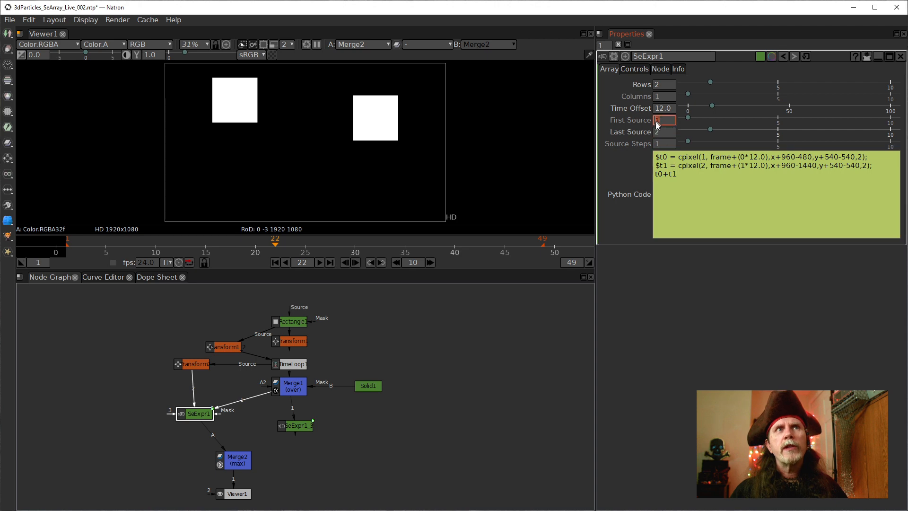
- Play the animation from the first frame to examine how the second tile renders from source 2, and stop playback
left_click(274, 262)
key("l")
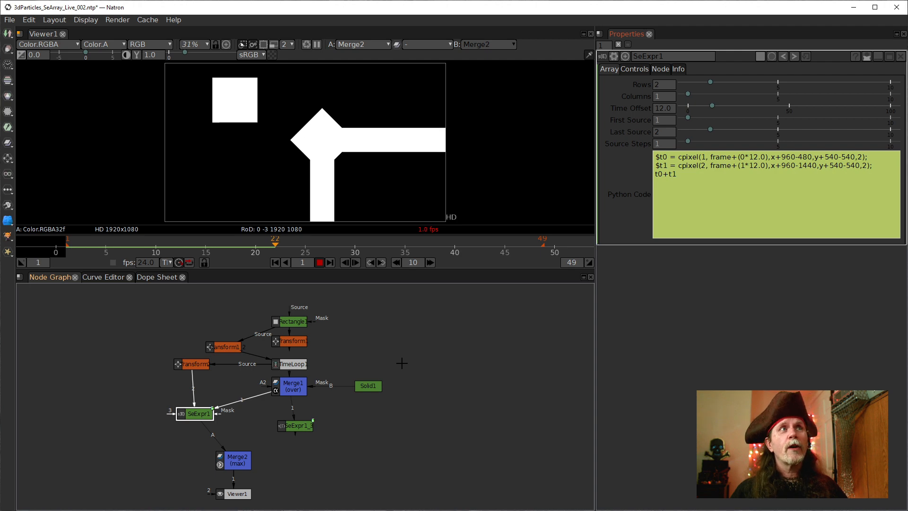
key("k")
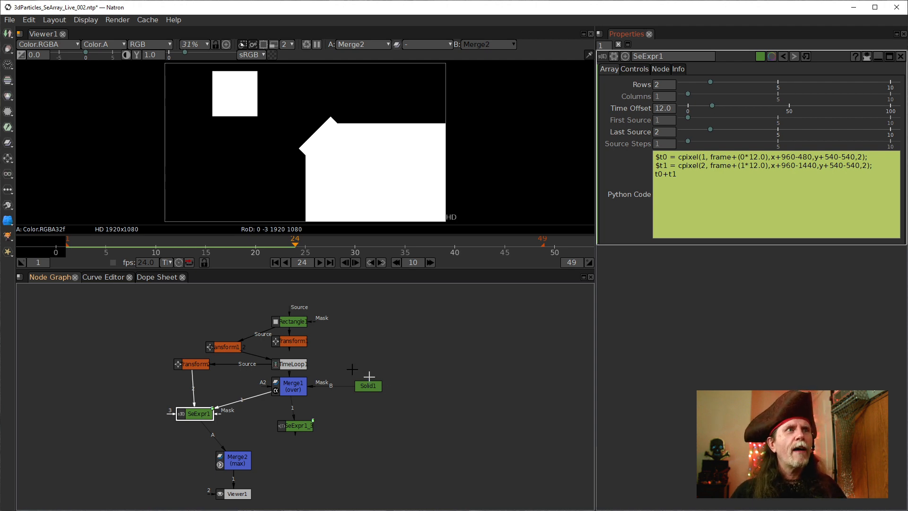
- View Transform2's output on its own during playback, moving the Viewer1 node clear of Merge2, and stop playback
left_click(192, 364)
key("1")
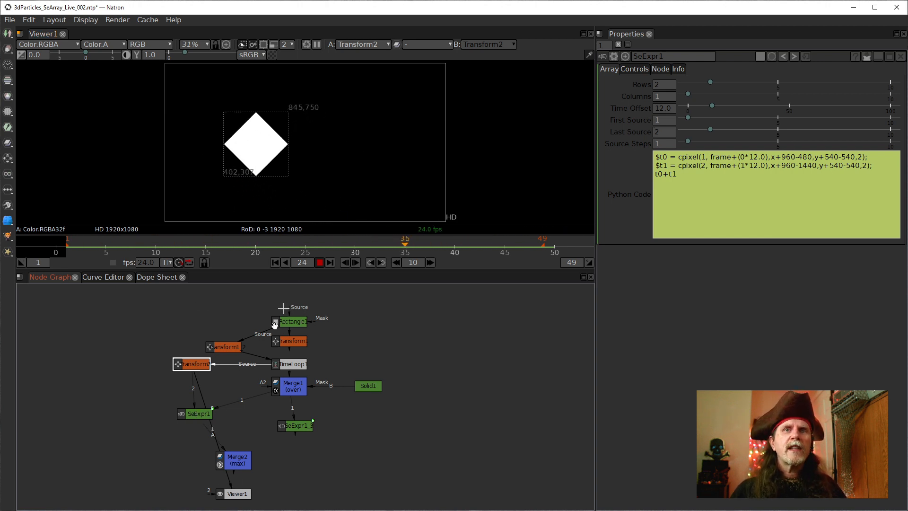
left_click_drag(235, 494, 183, 490)
left_click(182, 454)
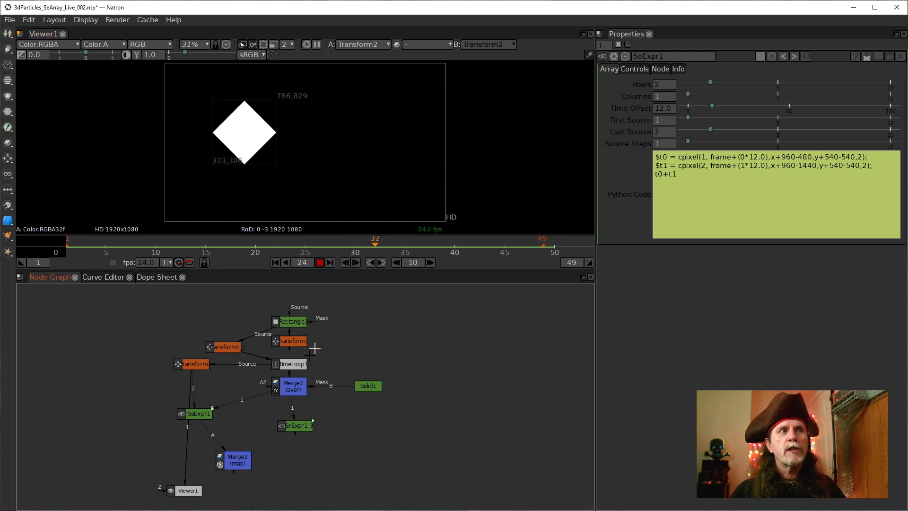
left_click(319, 263)
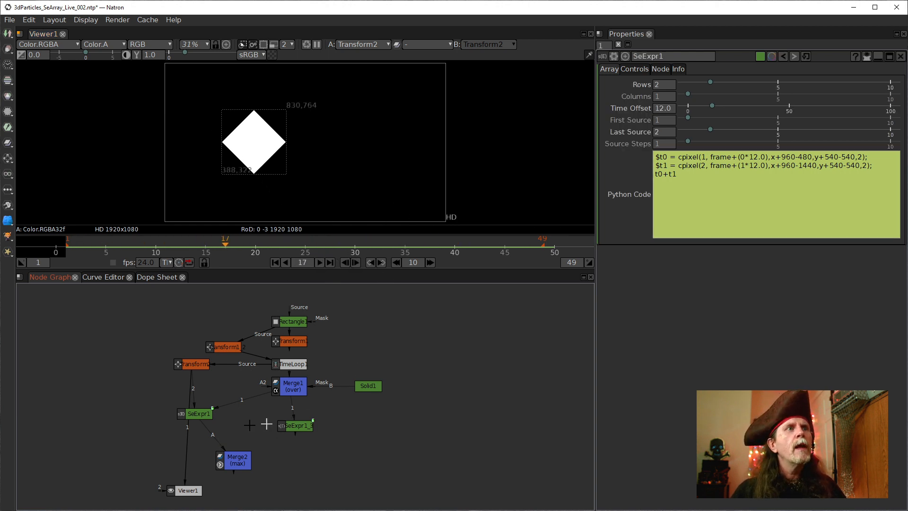
- Move SeExpr1, the SeExpr1 copy below Merge1, and Merge1 lower in the node graph to make room for another merge
left_click_drag(184, 420, 202, 431)
mouse_move(306, 384)
left_mouse_down()
mouse_move(342, 384)
mouse_move(310, 384)
left_mouse_up()
left_click_drag(298, 427, 297, 455)
left_click_drag(291, 388, 287, 412)
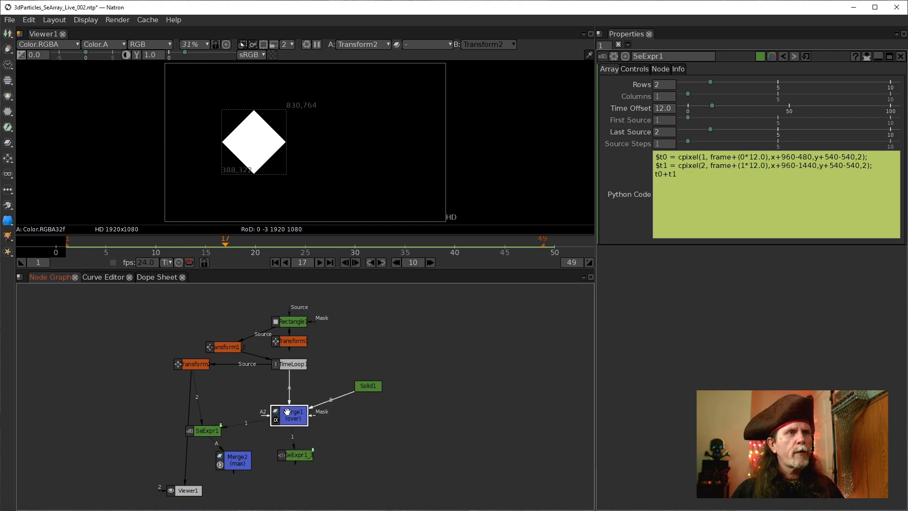
- Duplicate Merge1 and connect the copy's B input to Solid1, routing the connection through a dot below Solid1
key("alt+c")
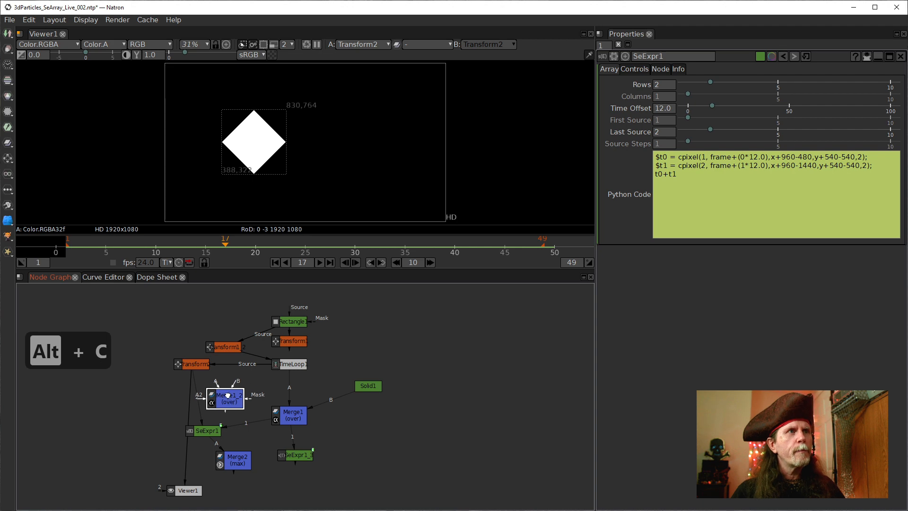
left_click_drag(235, 382, 389, 339)
left_click_drag(383, 387, 384, 372)
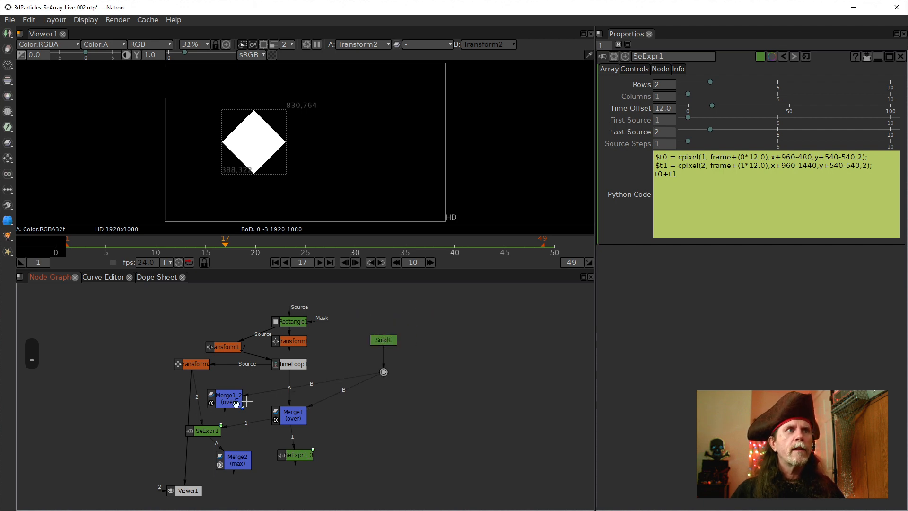
- Insert Merge1_2 between Transform2 and SeExpr1's input 2, using its A input, and open its properties to check the Bounding Box setting
left_click(221, 397)
mouse_move(215, 388)
left_mouse_down()
mouse_move(203, 379)
mouse_move(212, 384)
left_mouse_up()
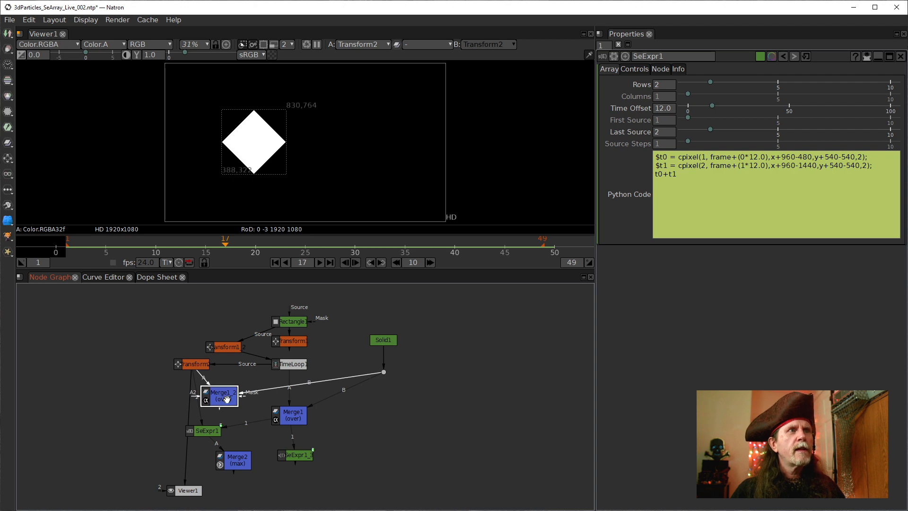
left_click(298, 419)
left_click(223, 401)
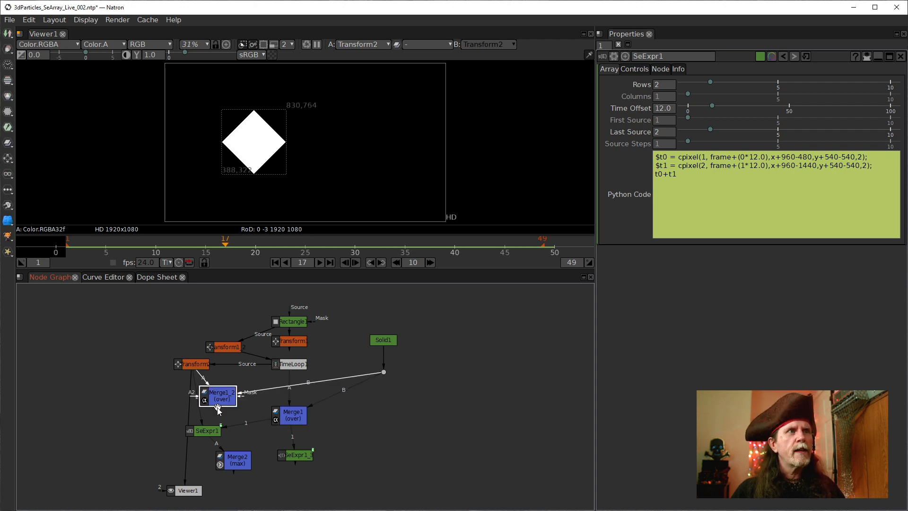
double_click(212, 396)
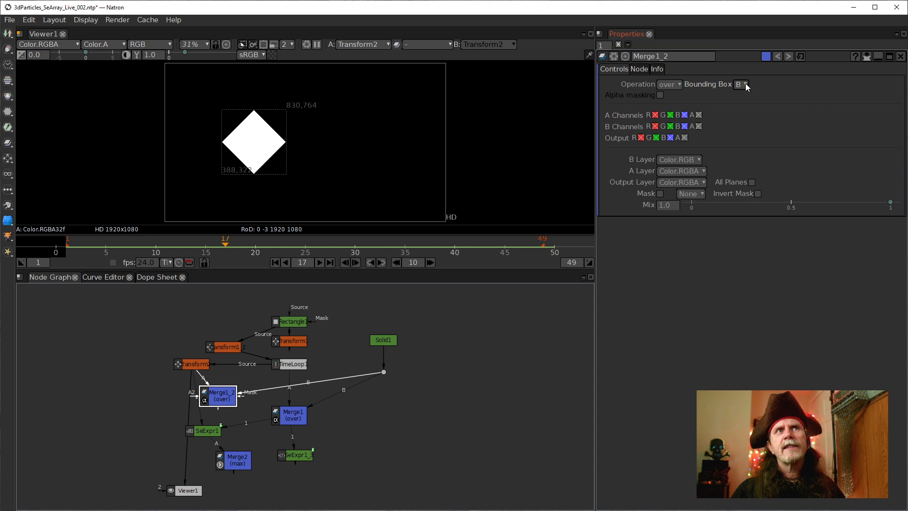
left_click_drag(224, 395, 210, 394)
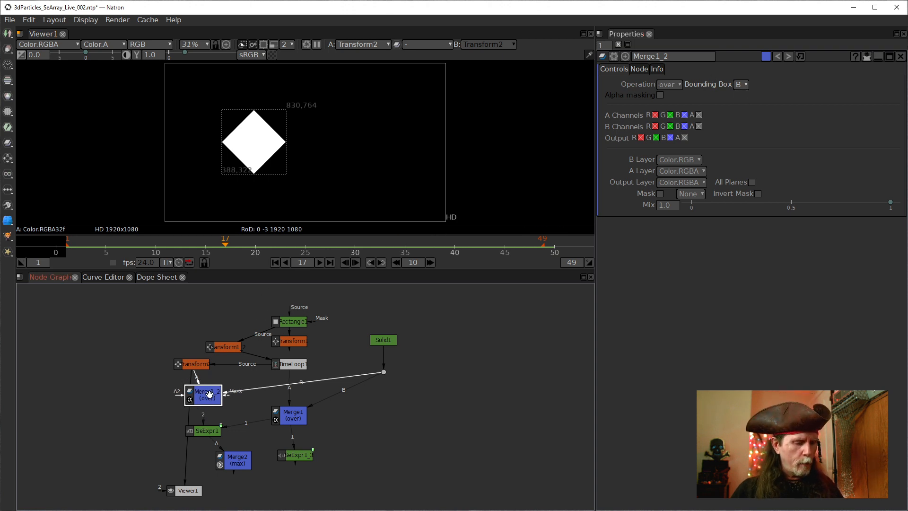
- View Merge1_2's output, switch Viewer1's input to SeExpr1, and play the animation from the first frame
key("1")
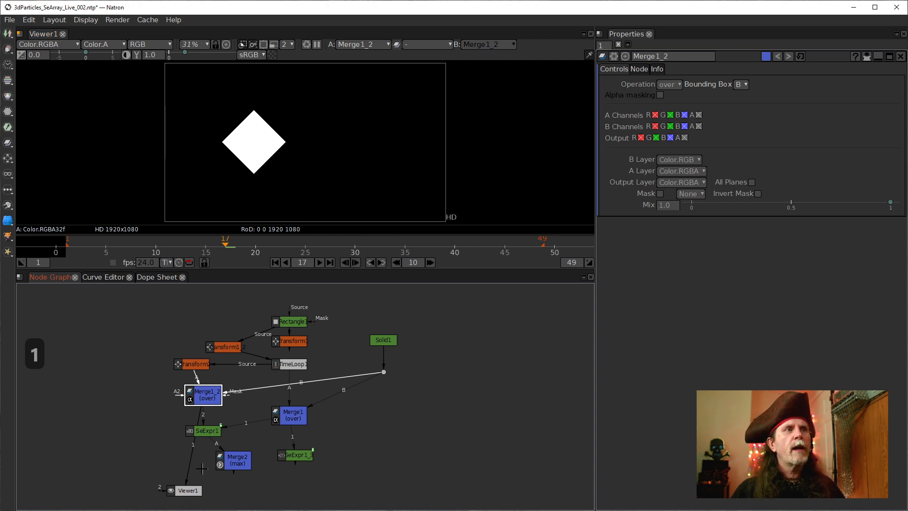
left_click_drag(189, 459, 203, 431)
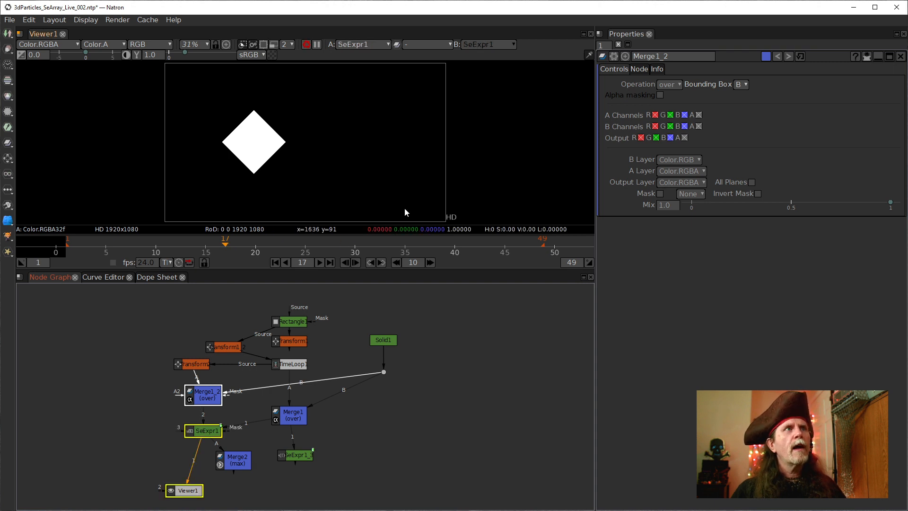
left_click(274, 263)
left_click(320, 262)
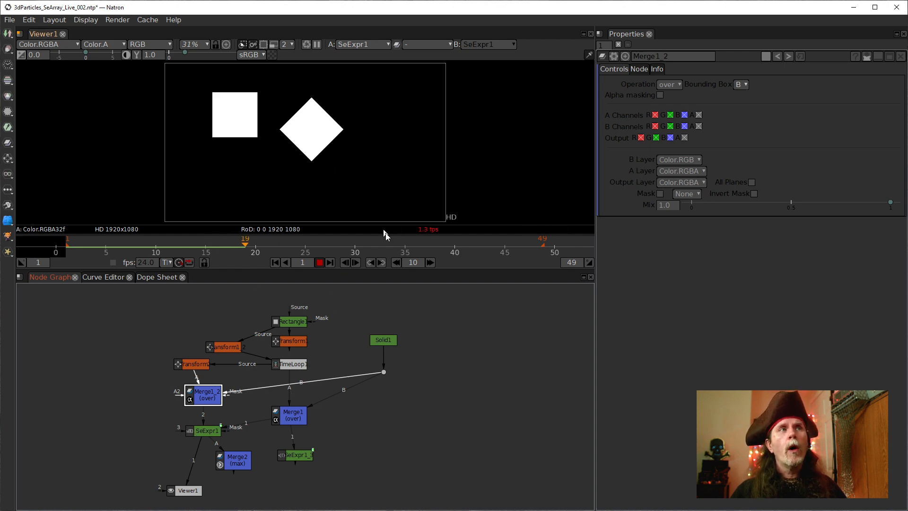
- Align Transform2 directly above Merge1_2 in the node graph and select SeExpr1
left_click_drag(196, 364, 208, 365)
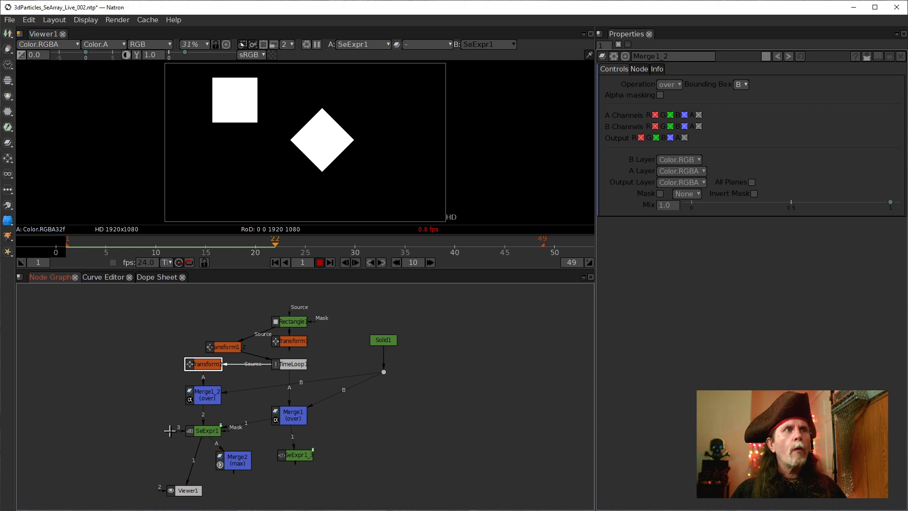
left_click(206, 430)
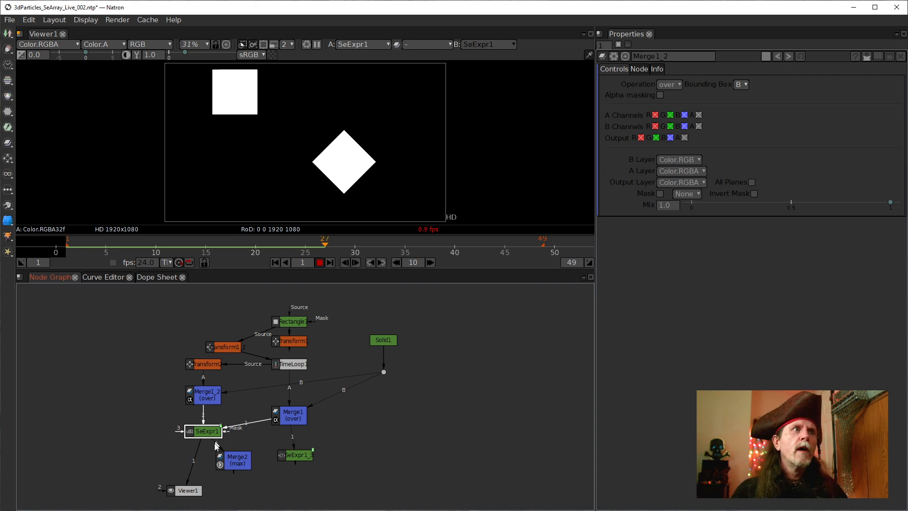
- Move Merge2 farther from SeExpr1 in the node graph, reselect SeExpr1 and stop the playback
left_click_drag(234, 460, 257, 473)
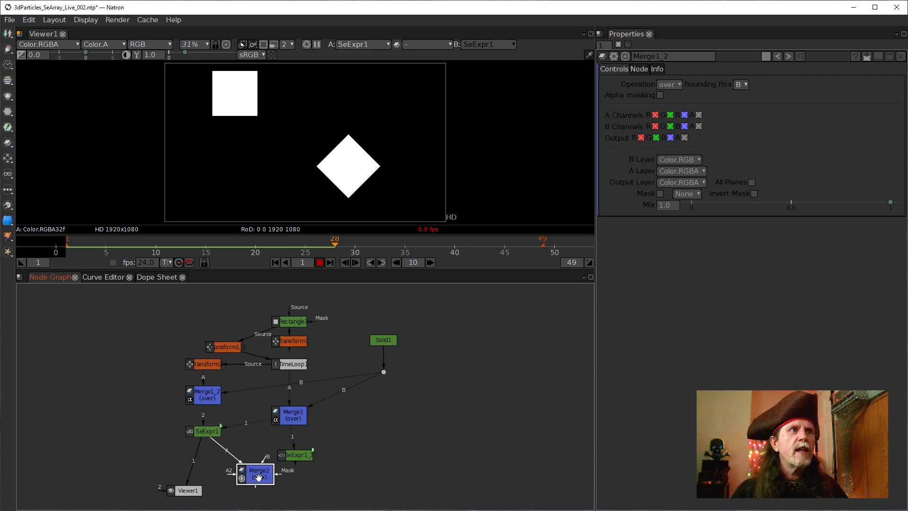
left_click(208, 430)
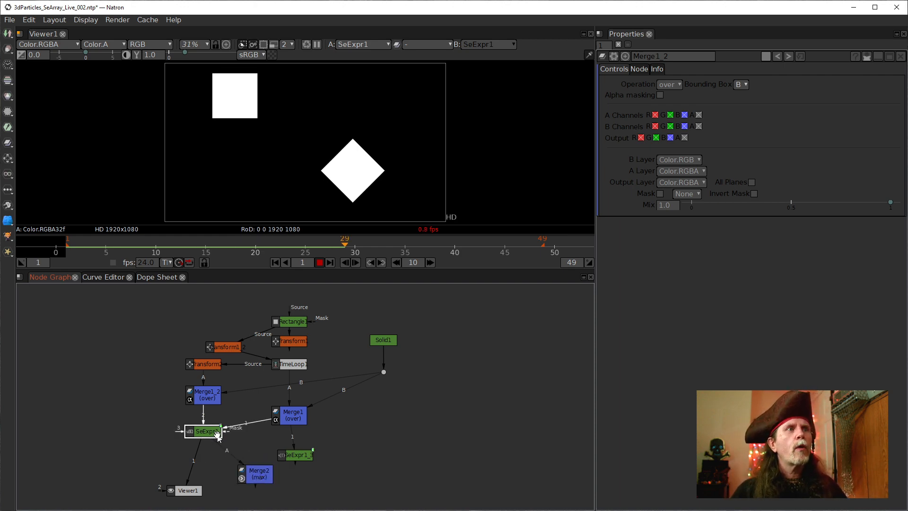
left_click(320, 262)
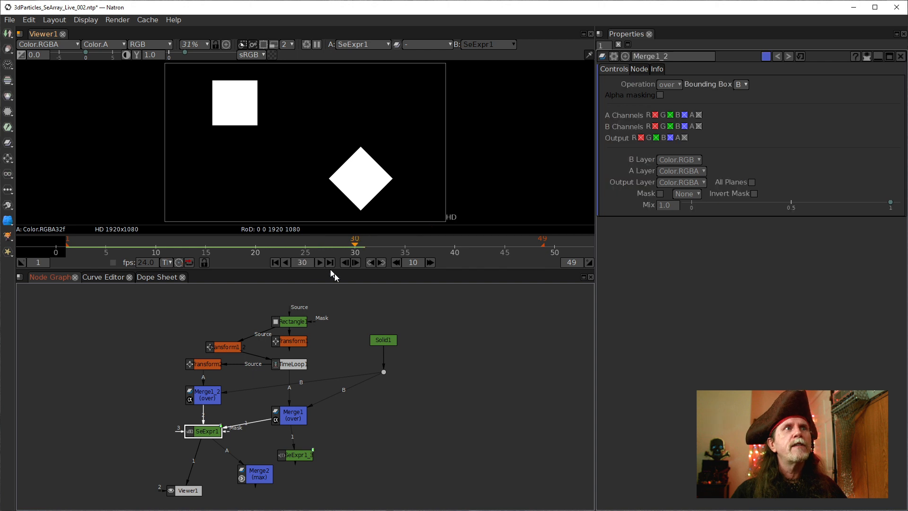
- In SeExpr1's Array settings, increase Rows to 3 and then 4, and set Columns to 2
double_click(197, 429)
left_click(658, 87)
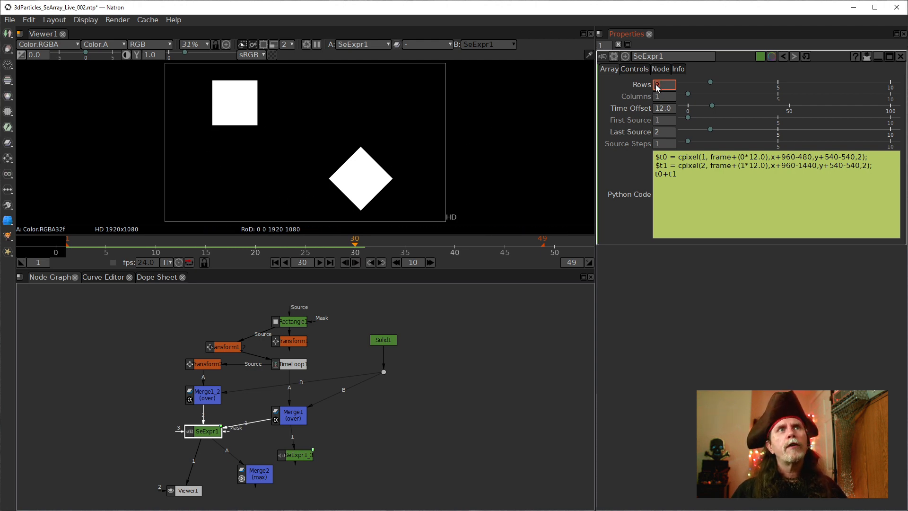
type("3")
key("Return")
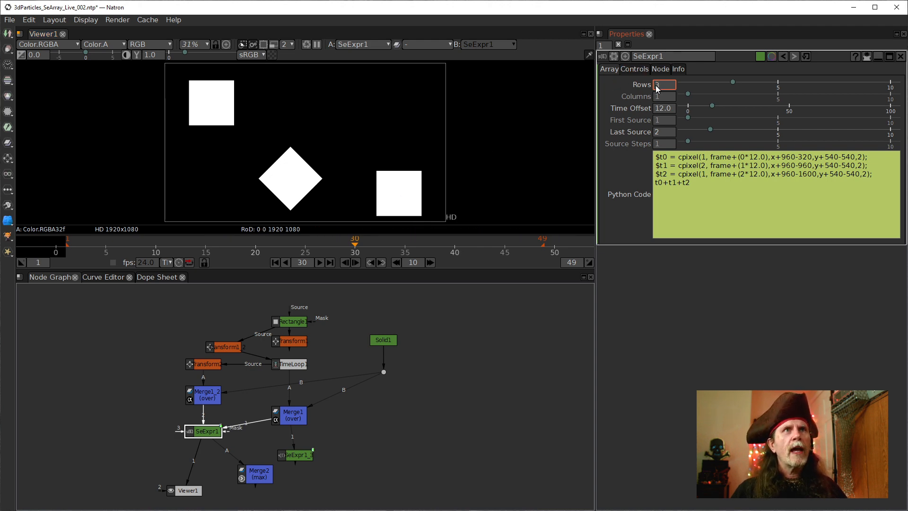
type("4")
key("Return")
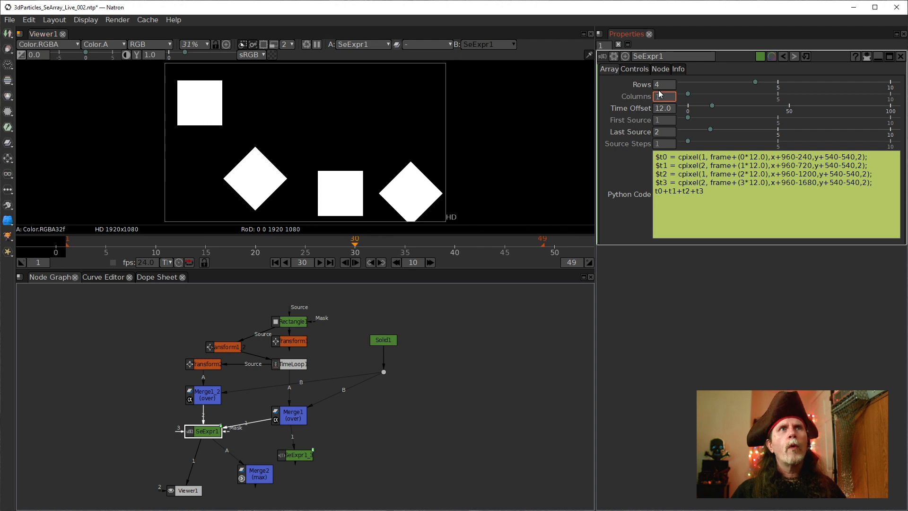
scroll(657, 97, "up", 1)
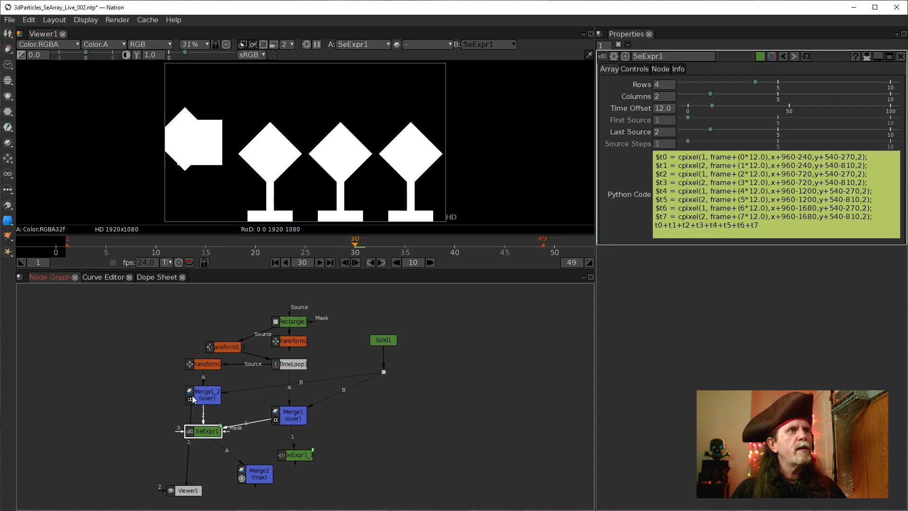
- View Merge1_2's output at the first frame, then reconnect Viewer1's input 1 to SeExpr1
key("2")
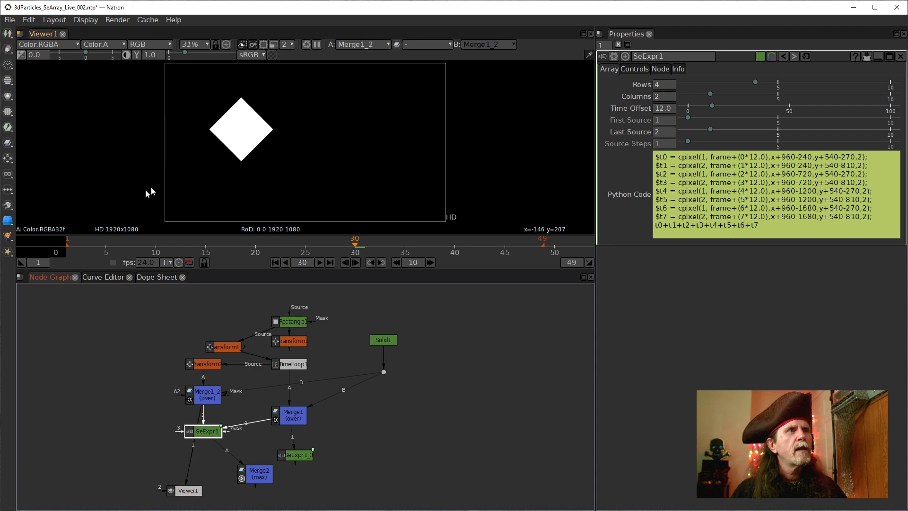
left_click(274, 262)
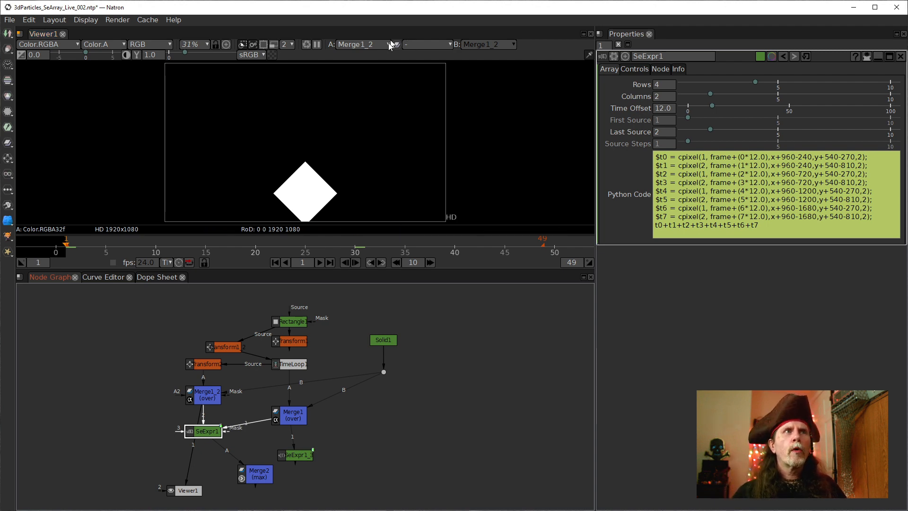
left_click_drag(350, 209, 361, 176)
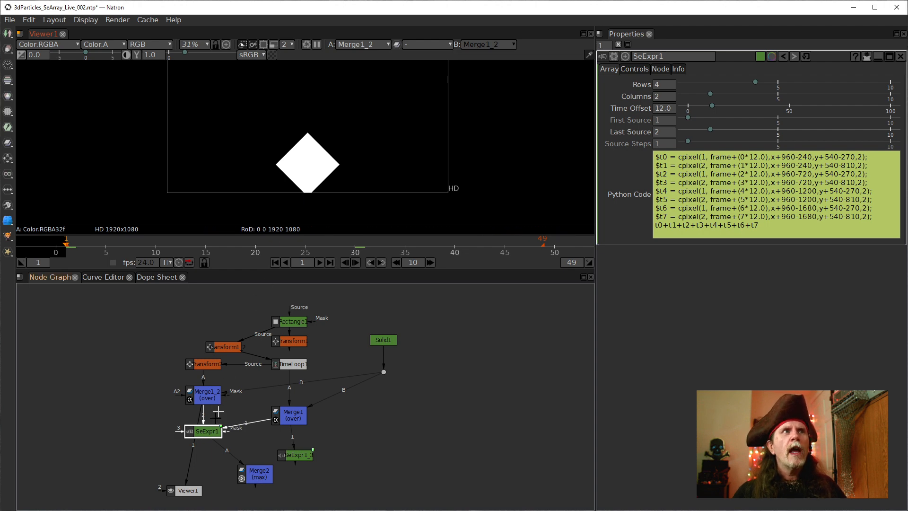
left_click_drag(189, 467, 206, 432)
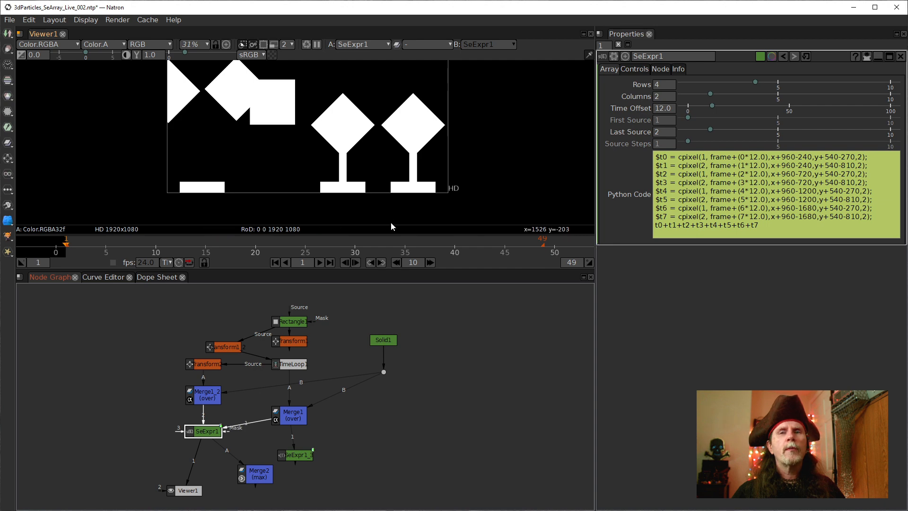
- Open Solid1's properties and view Merge1_2's output
left_click(387, 341)
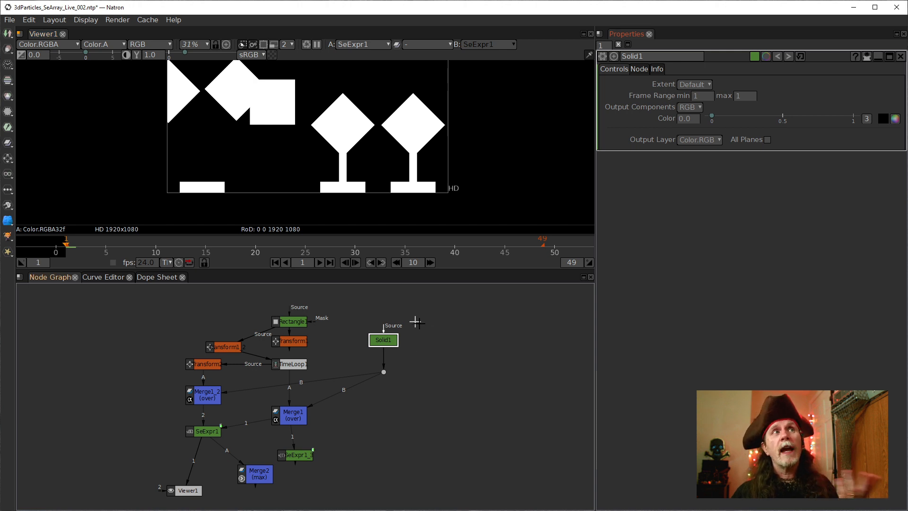
left_click(201, 400)
key("1")
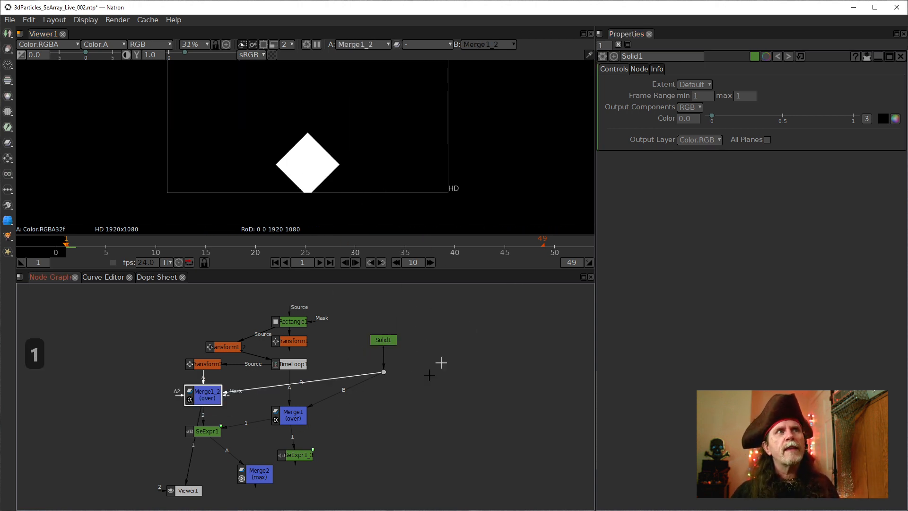
- Clone Solid1 and place the copy in the empty graph area below the original, next to SeExpr1's duplicate
left_click(383, 340)
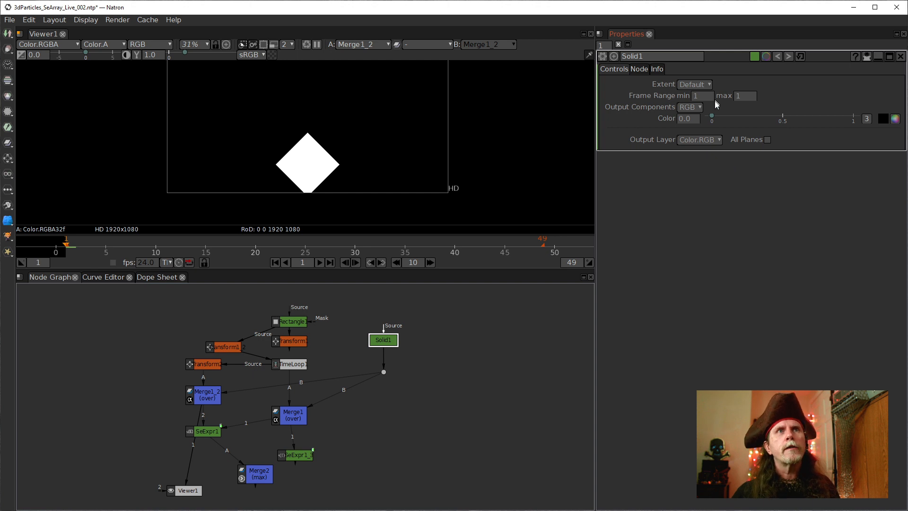
left_click_drag(377, 338, 377, 340)
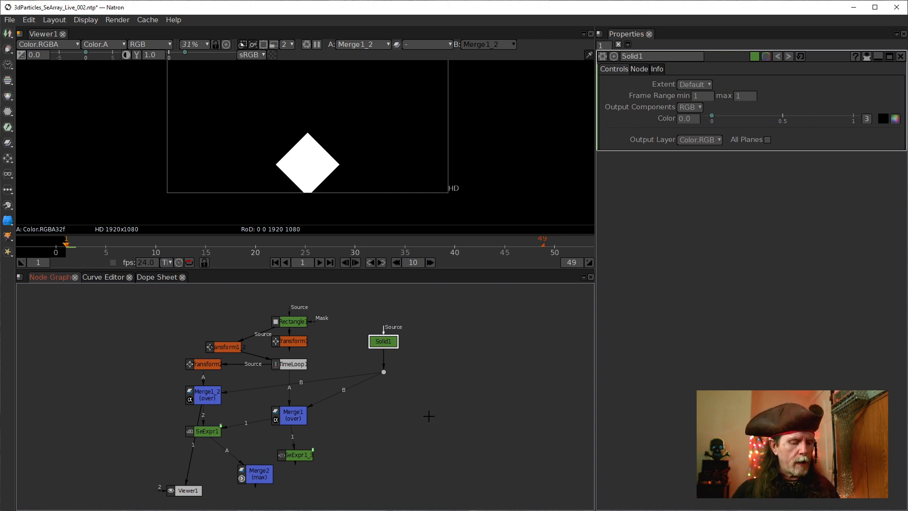
key("alt+c")
mouse_move(435, 428)
left_mouse_down()
mouse_move(405, 431)
mouse_move(427, 418)
mouse_move(415, 445)
left_mouse_up()
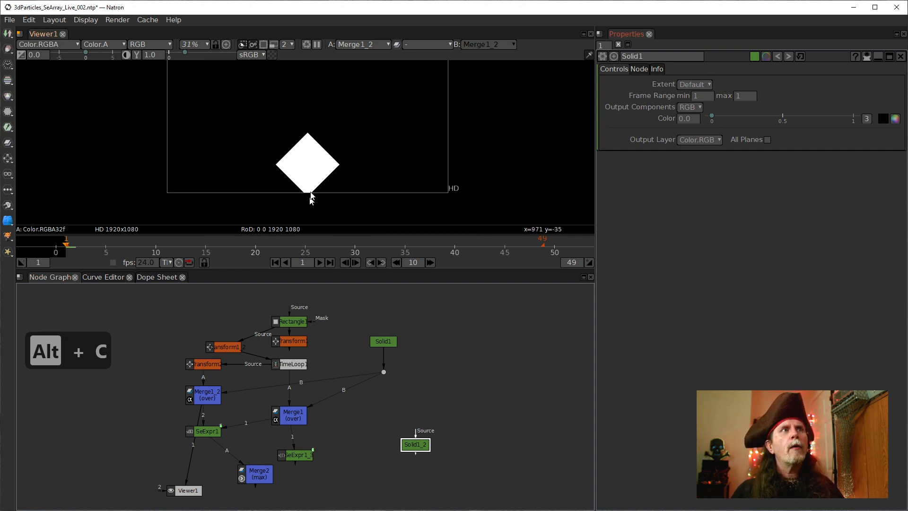
- Set Solid1's Extent to Size with a height of 1280, center it on the frame, and view SeExpr1's output
left_click(703, 84)
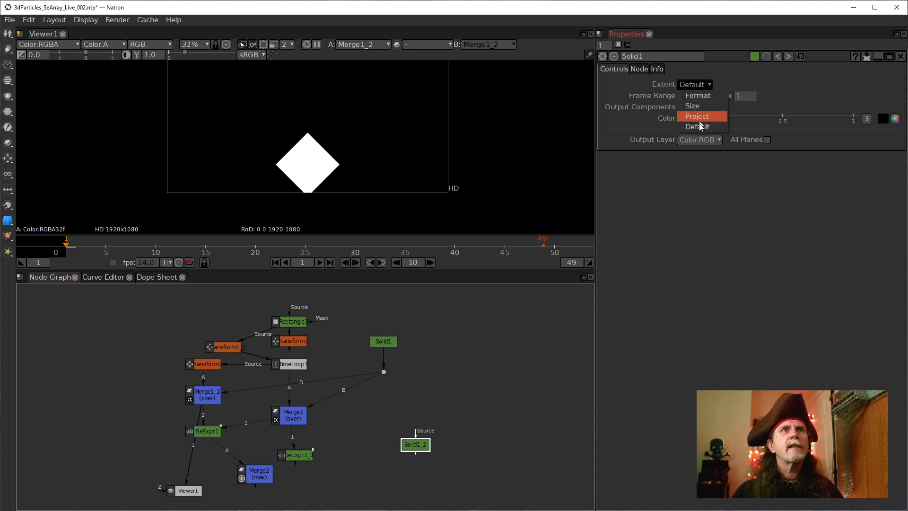
left_click(702, 106)
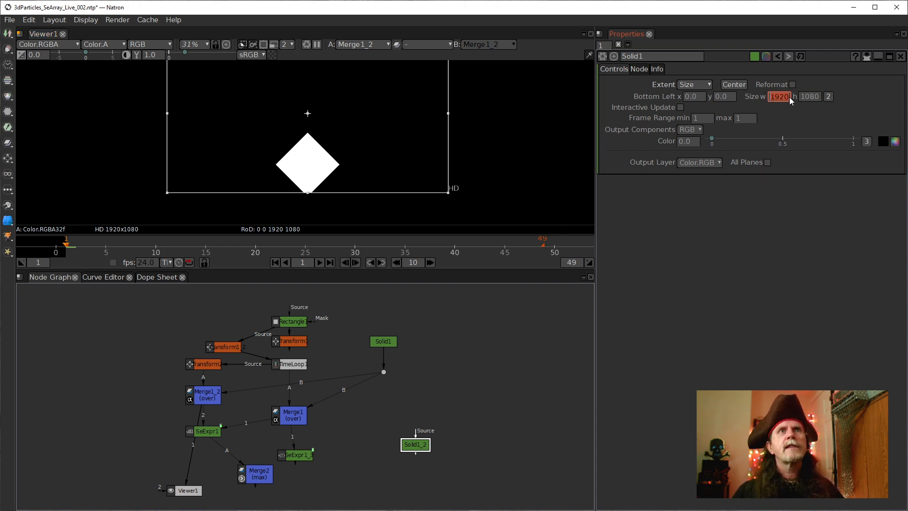
double_click(806, 99)
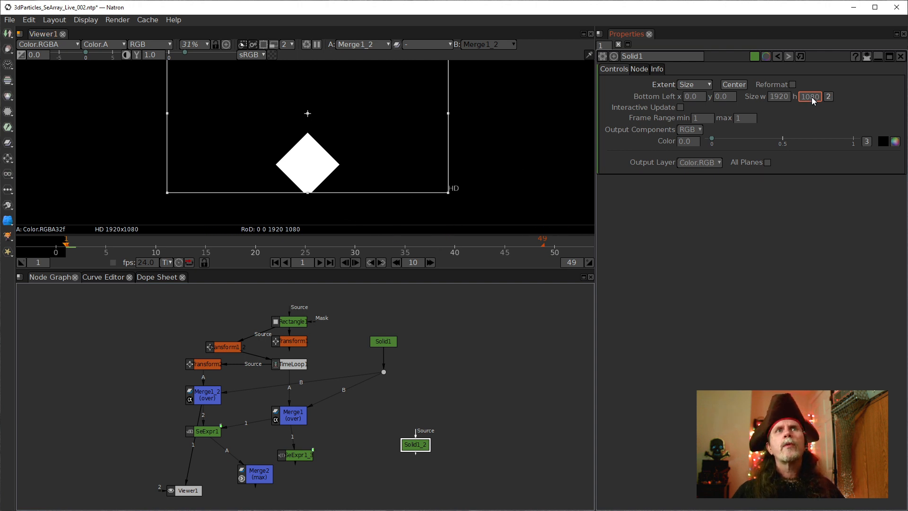
key("Up")
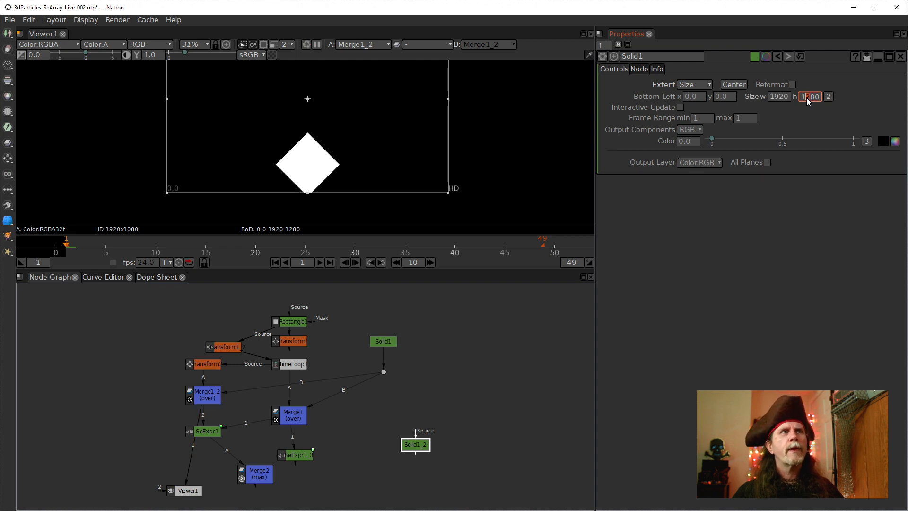
key("Up")
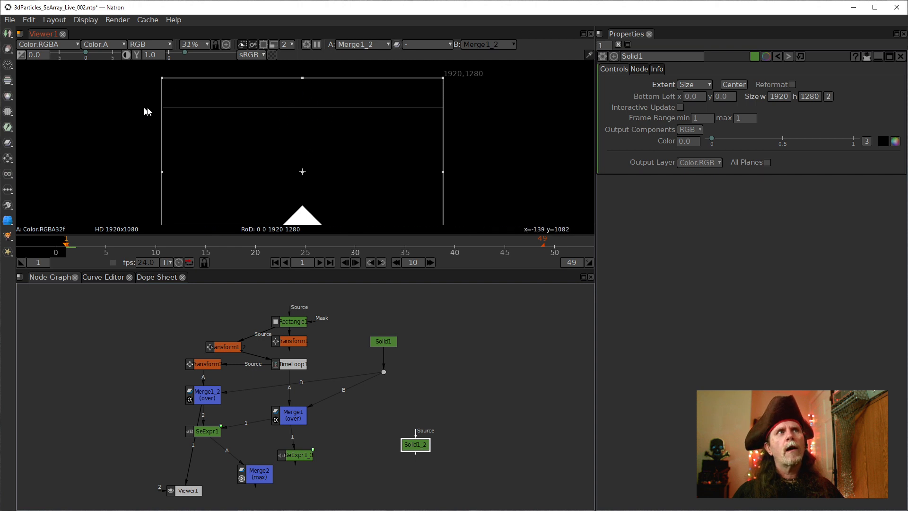
left_click(734, 85)
left_click_drag(443, 56, 443, 58)
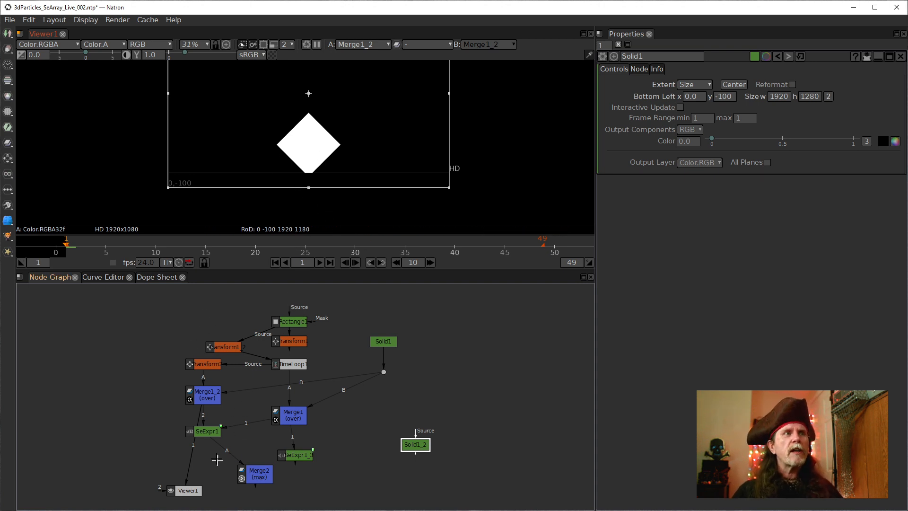
left_click_drag(187, 470, 208, 431)
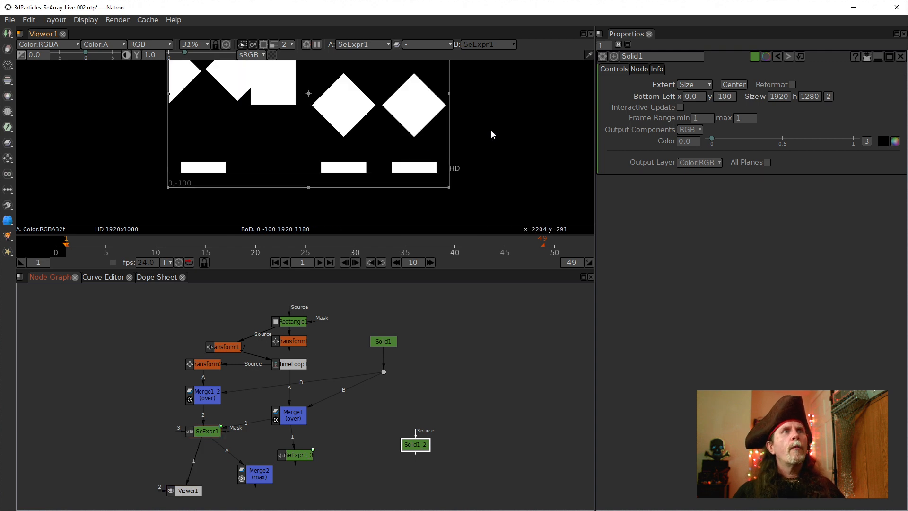
left_click_drag(491, 129, 489, 156)
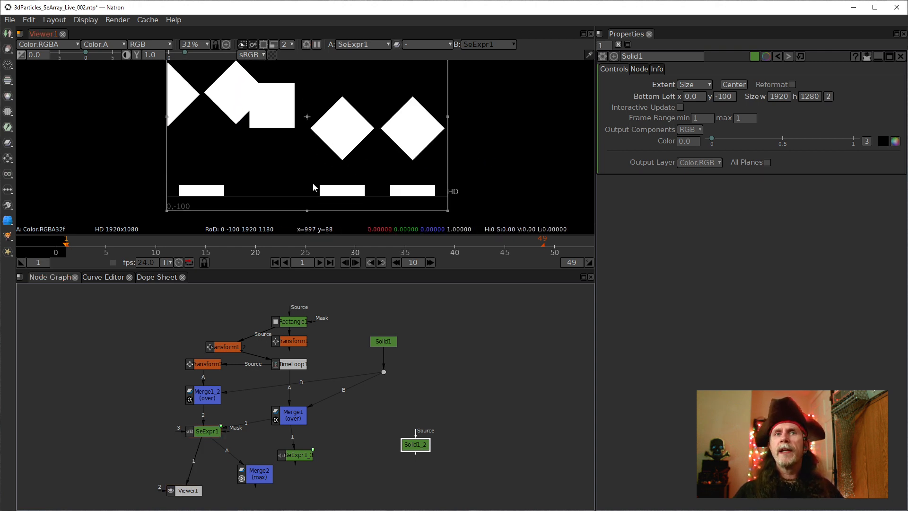
- Bring Merge2 and Solid1_2 into place below SeExpr1 and connect Merge2's B input to Solid1_2
left_click_drag(267, 478, 230, 473)
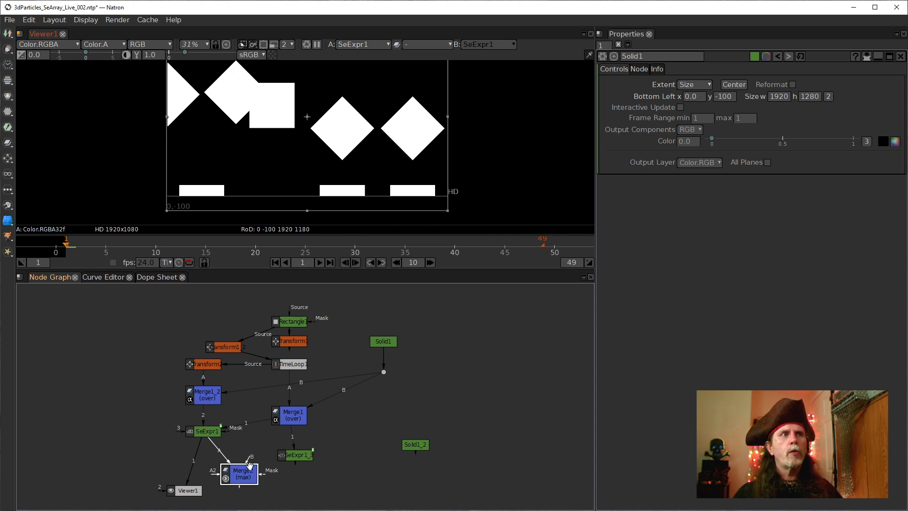
left_click_drag(411, 446, 394, 463)
left_click(243, 479)
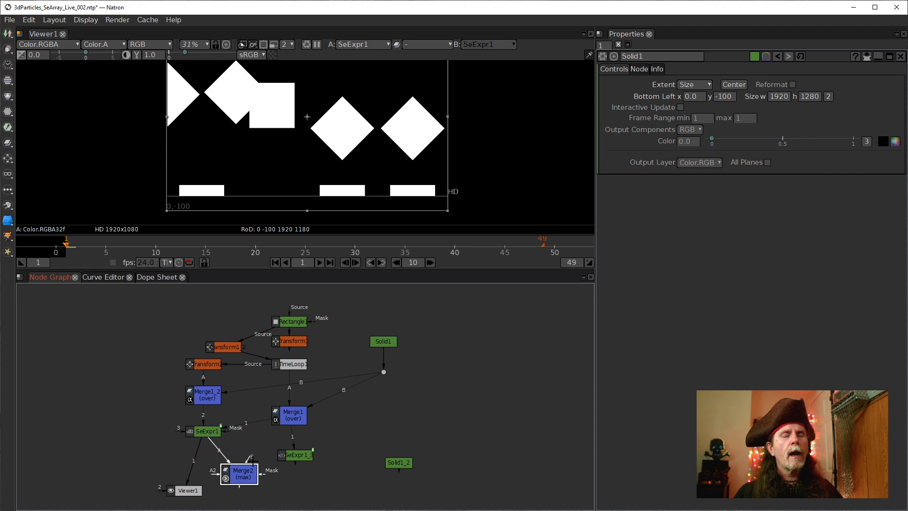
left_click_drag(253, 463, 399, 462)
left_click_drag(233, 475, 220, 475)
- Set Merge2's Bounding Box to B, align the node beneath SeExpr1 and connect Viewer1 to it
double_click(220, 475)
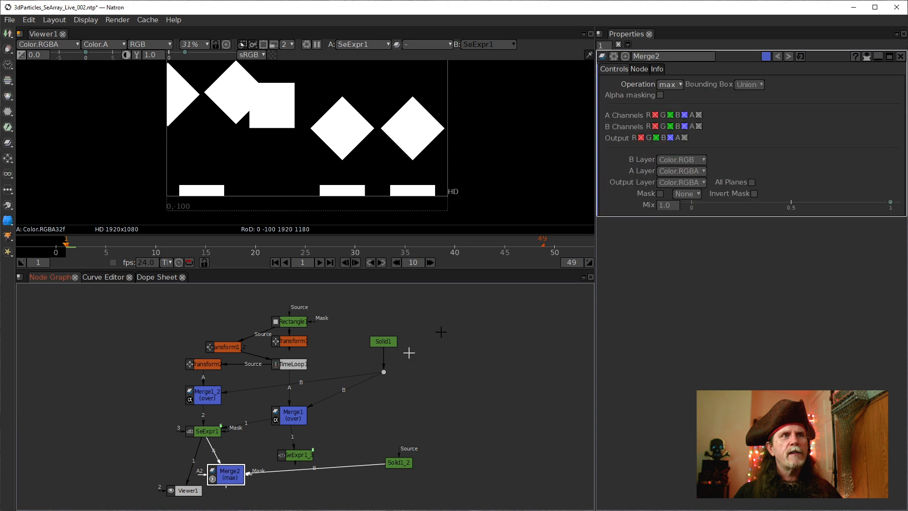
left_click(749, 84)
left_click(745, 126)
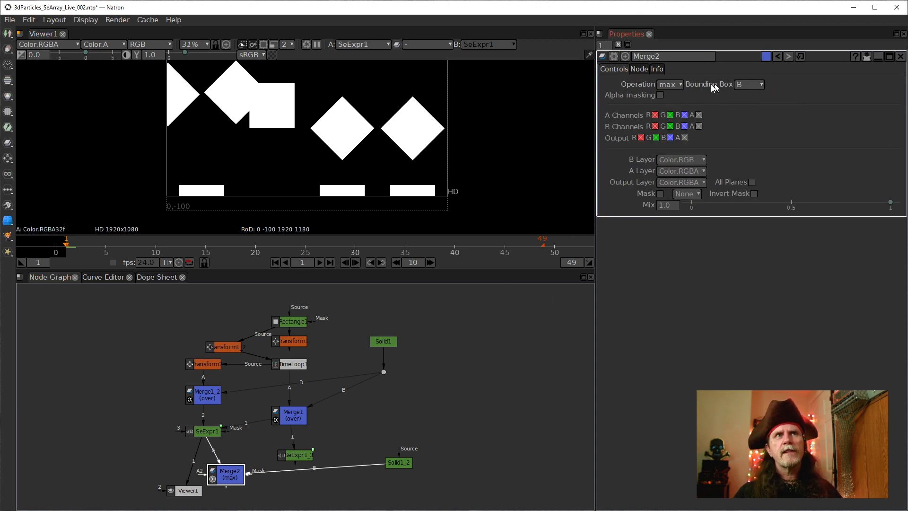
left_click_drag(188, 481, 206, 472)
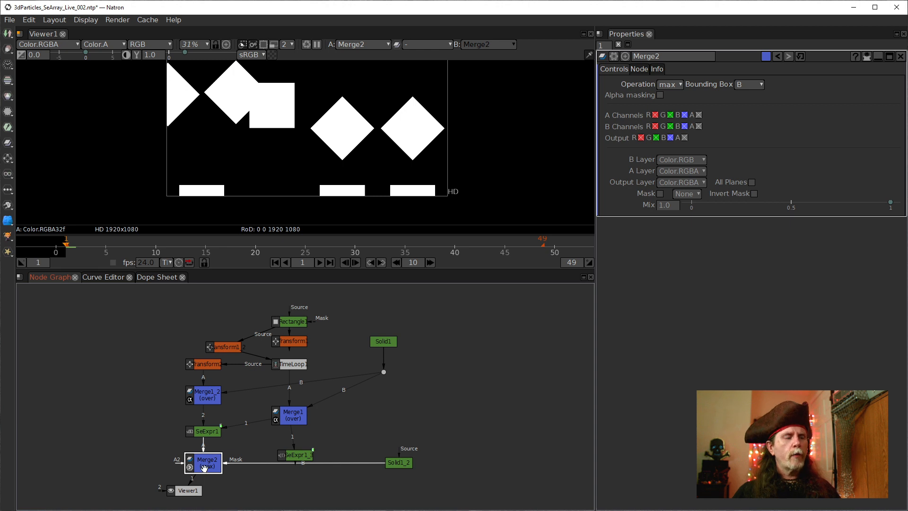
- Briefly play Merge2's output with the whole frame fitted in the viewer, stop it, and enable full-frame processing
left_click_drag(324, 144, 323, 157)
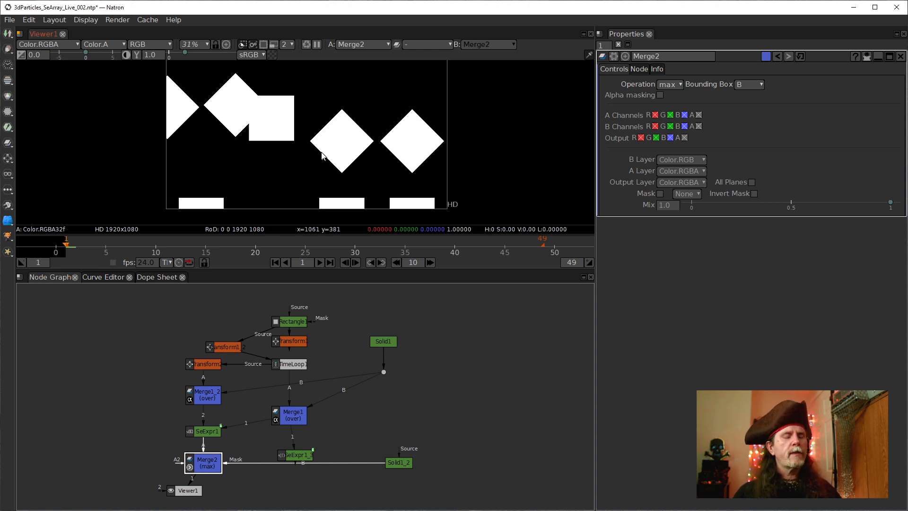
left_click(323, 152)
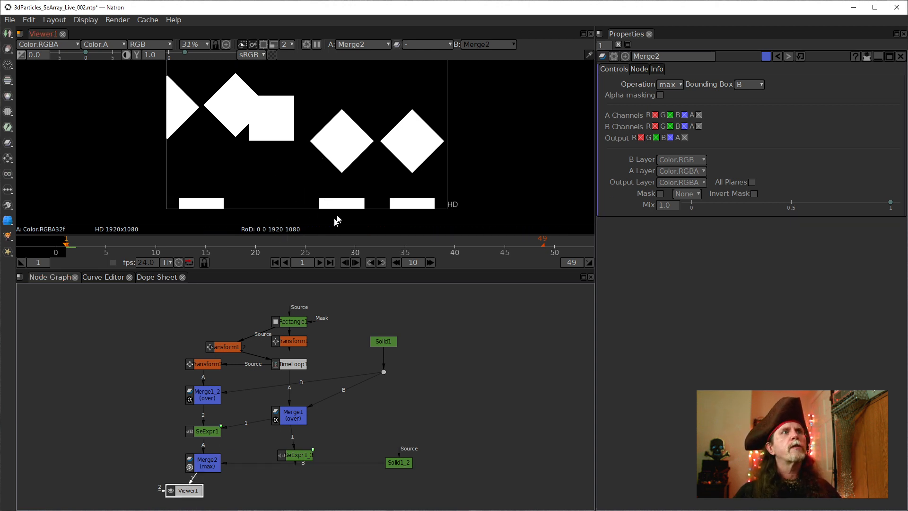
key("f")
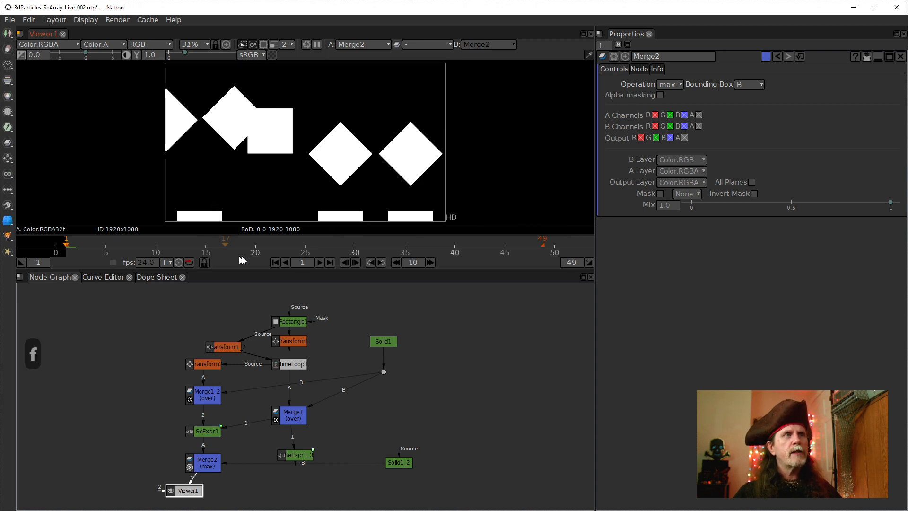
left_click(320, 264)
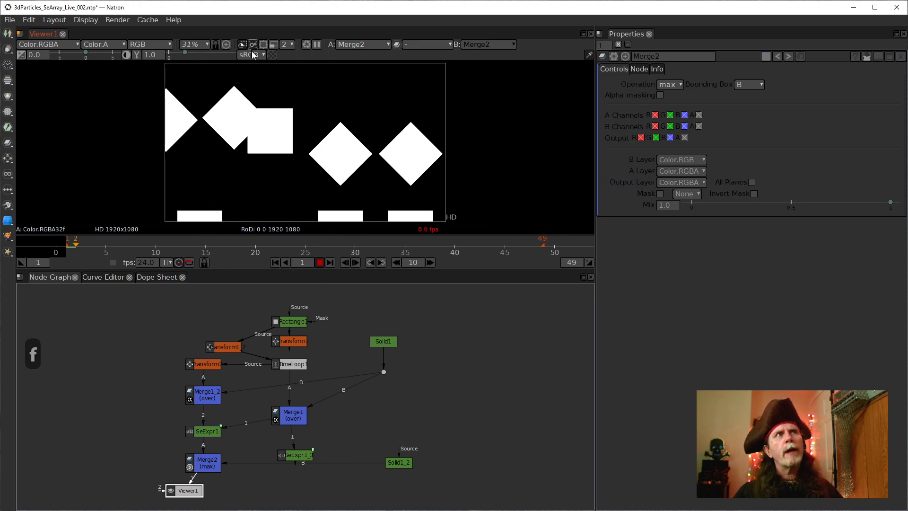
left_click(321, 262)
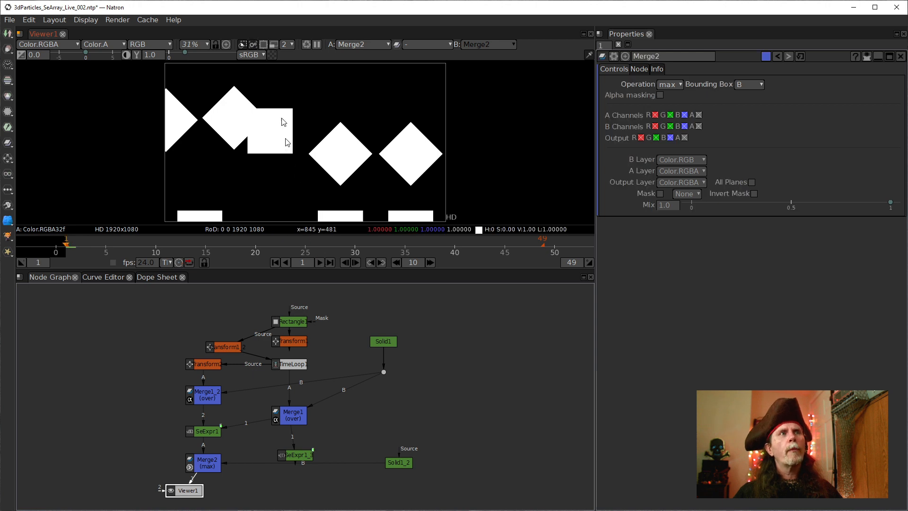
left_click(254, 45)
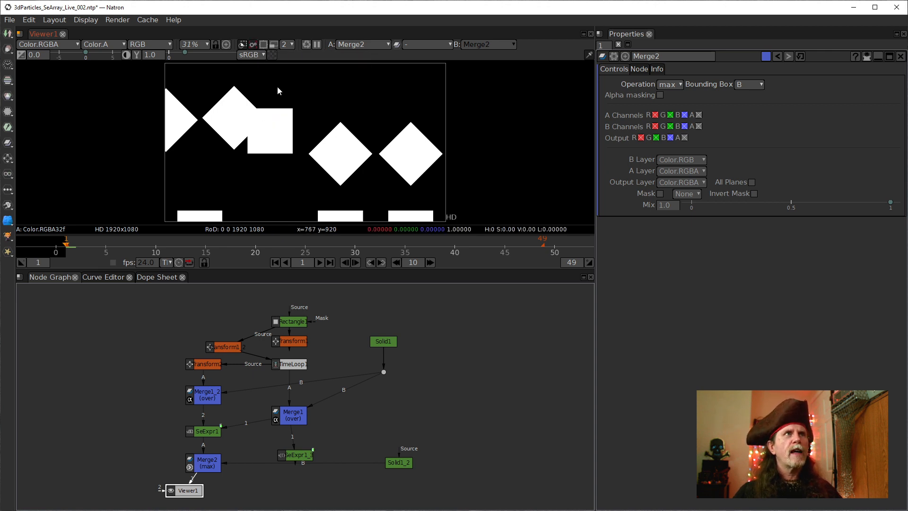
- Compare Merge2's output with full-frame processing off and on, leave it enabled, and briefly play the result
left_click(253, 44)
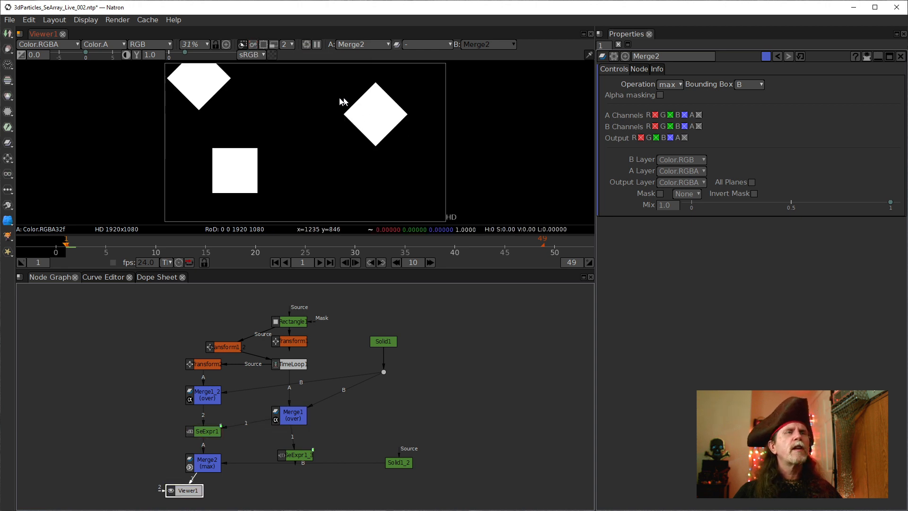
left_click(252, 44)
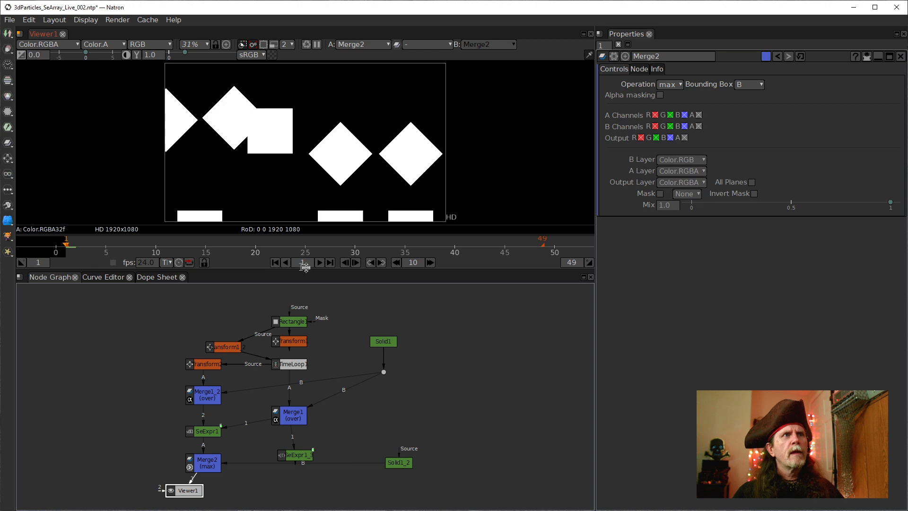
left_click(320, 263)
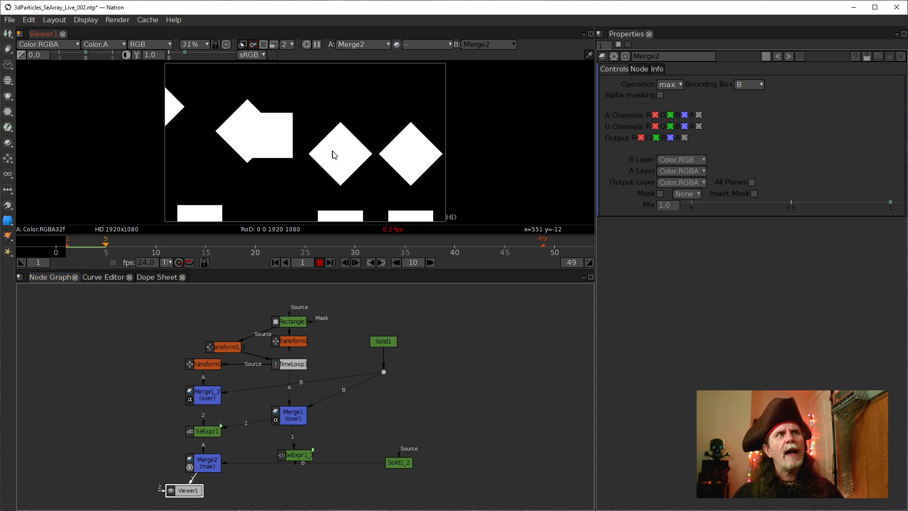
left_click(320, 262)
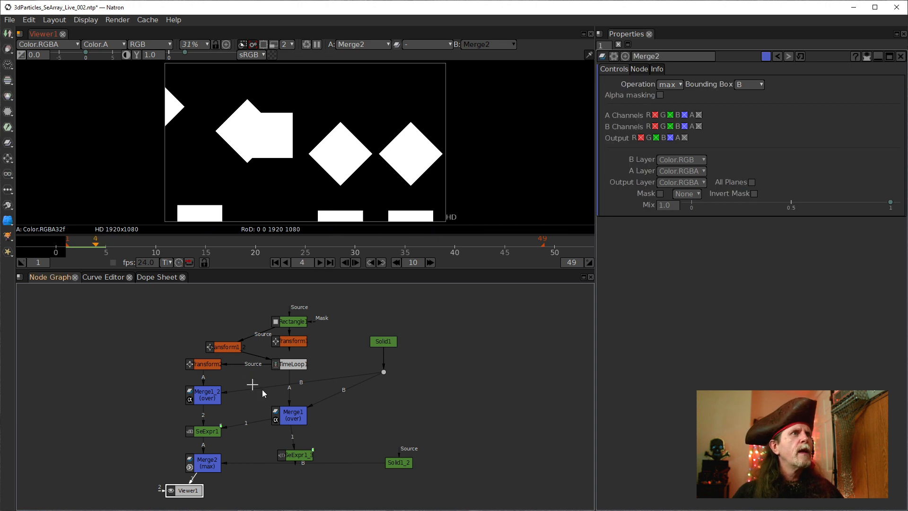
- Reconnect Transform2's Source to Transform1_2, duplicate TimeLoop1, and insert the copy between Transform2 and Merge1_2
left_click(235, 365)
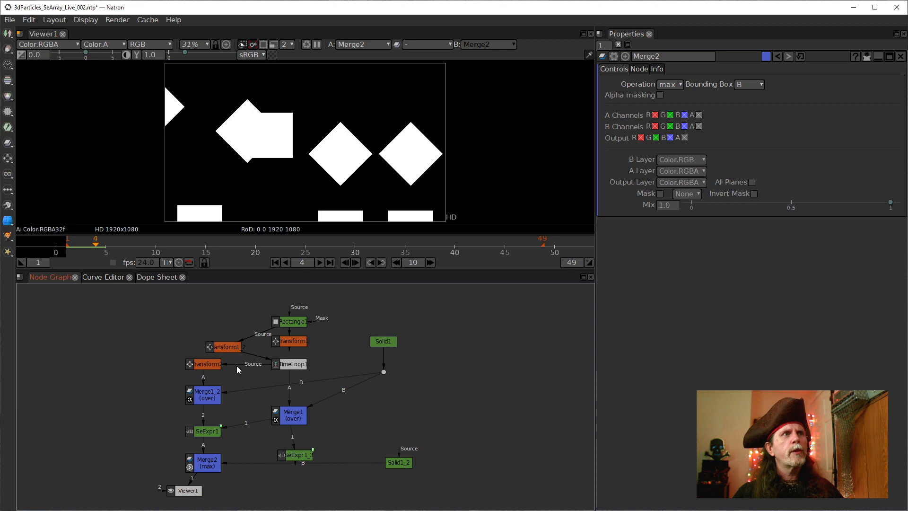
left_click_drag(207, 359, 162, 348)
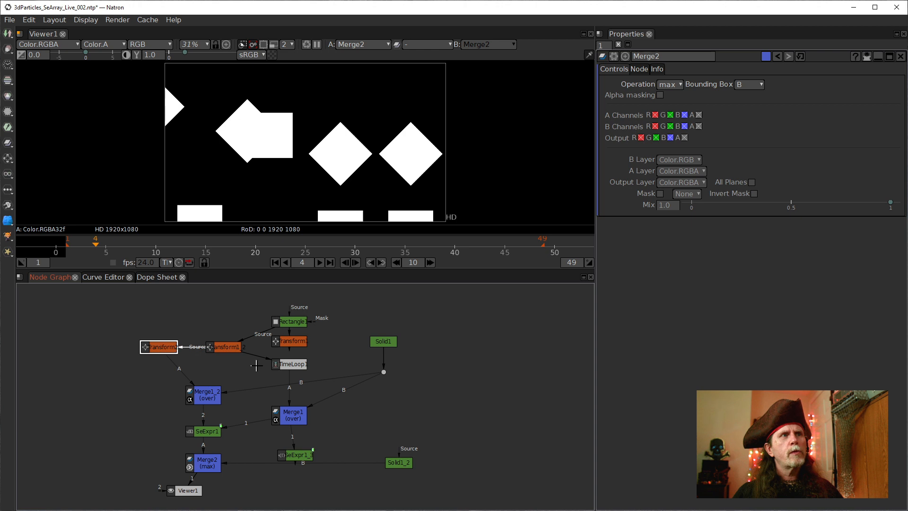
left_click(293, 364)
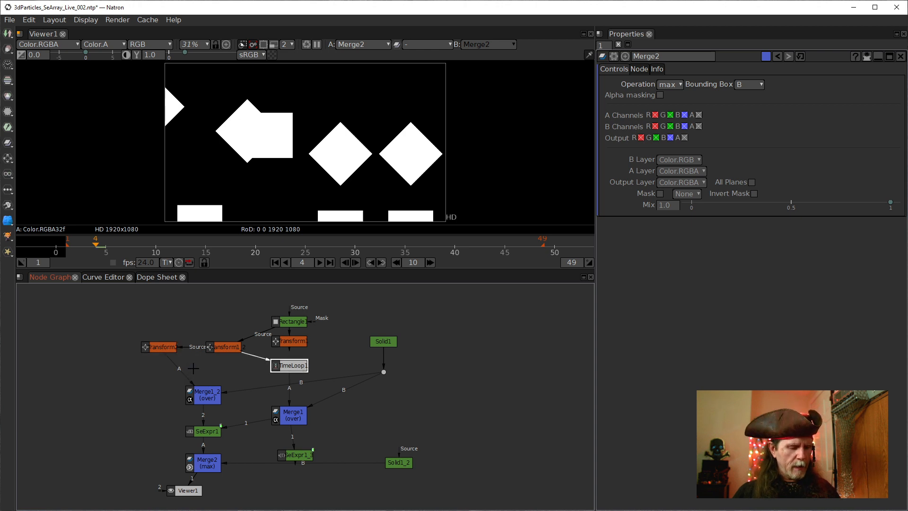
key("alt+c")
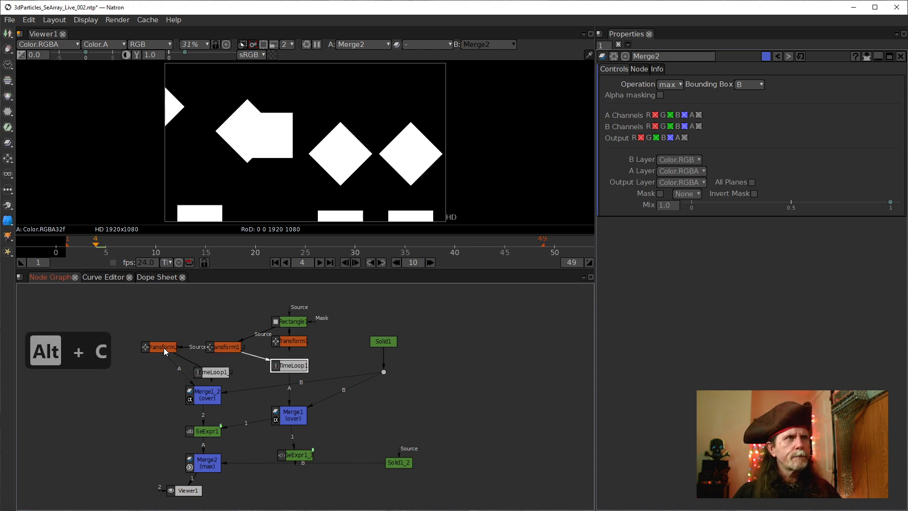
left_click_drag(216, 372, 173, 344)
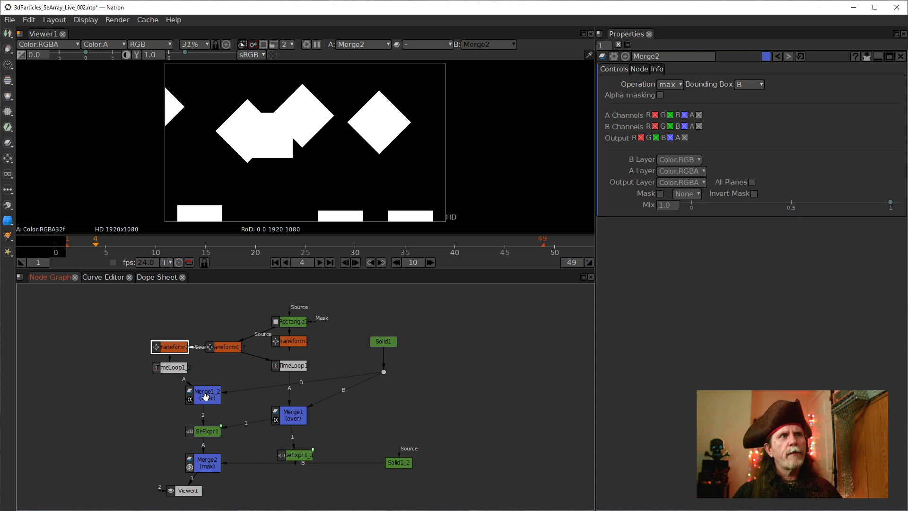
- Align Merge1_2 and SeExpr1 under Transform2's branch, put Transform1_2 directly above TimeLoop1, and set the unused Transform1 aside
left_click_drag(199, 399, 165, 401)
left_click_drag(293, 342, 377, 302)
left_click_drag(239, 346, 291, 372)
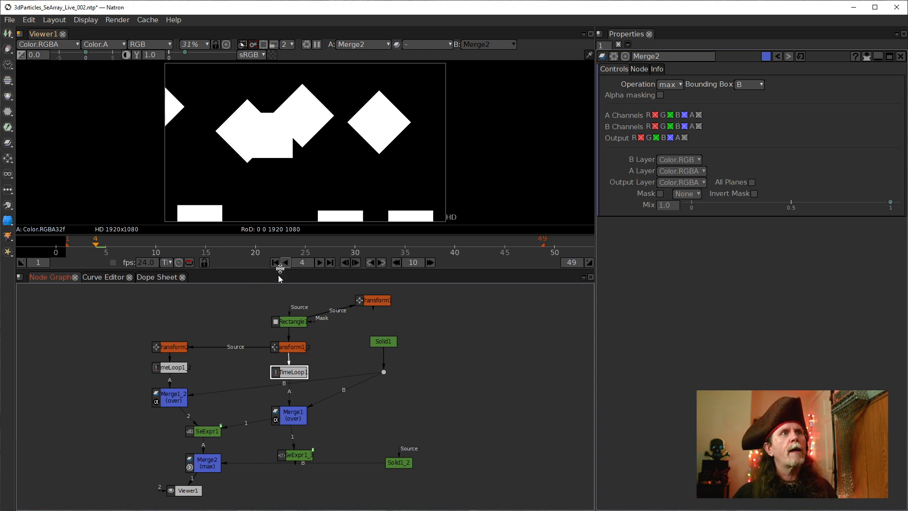
left_click_drag(204, 431, 166, 430)
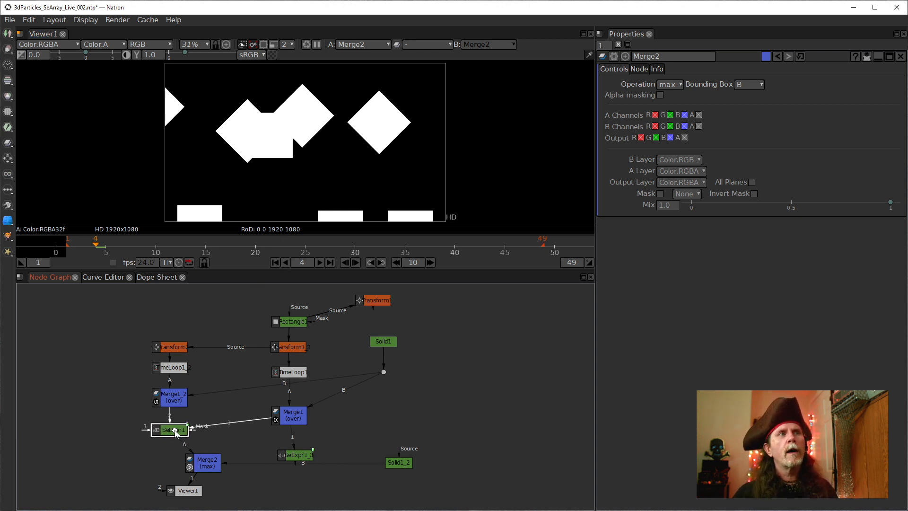
- Play Merge2's output from the first frame, align Merge2 beneath SeExpr1 during playback, and stop it
left_click(275, 262)
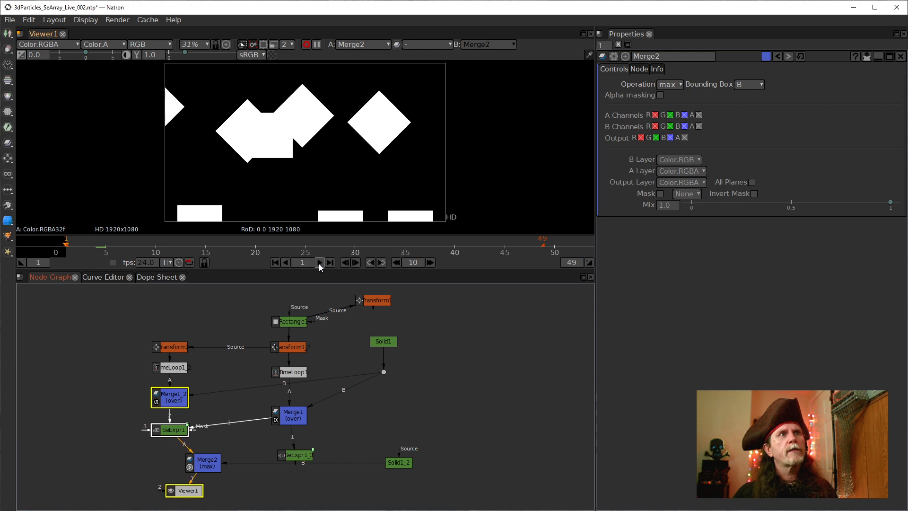
left_click(320, 262)
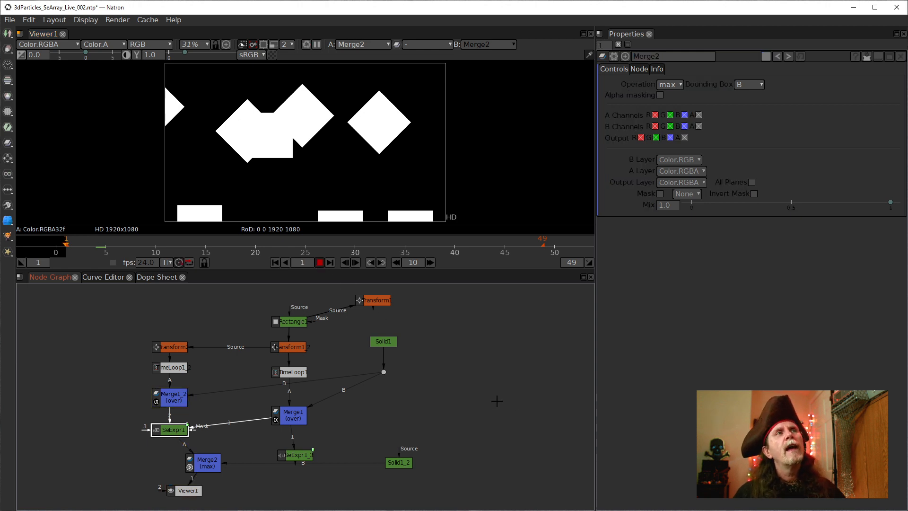
key("l")
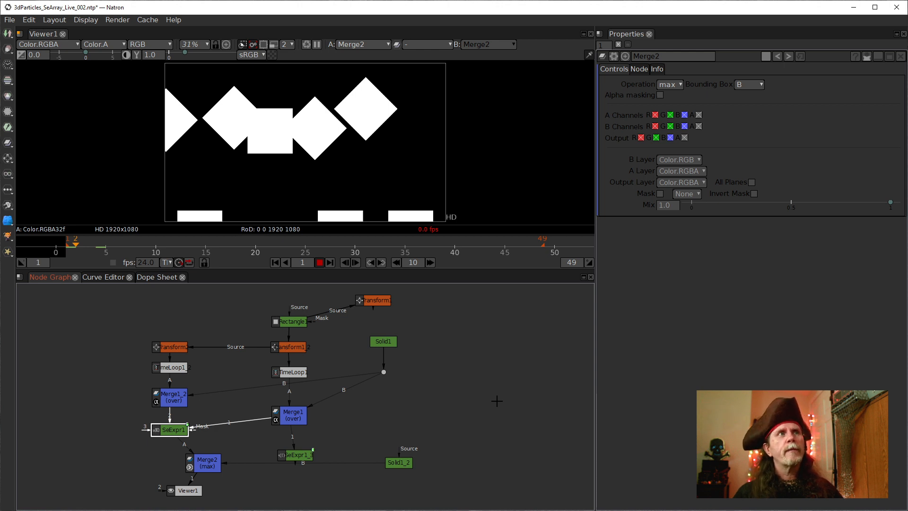
left_click_drag(209, 464, 175, 464)
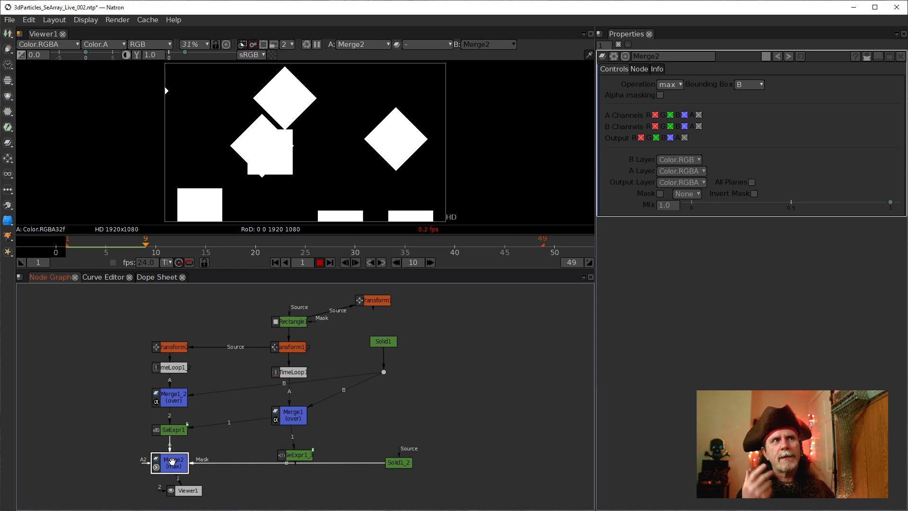
left_click(319, 262)
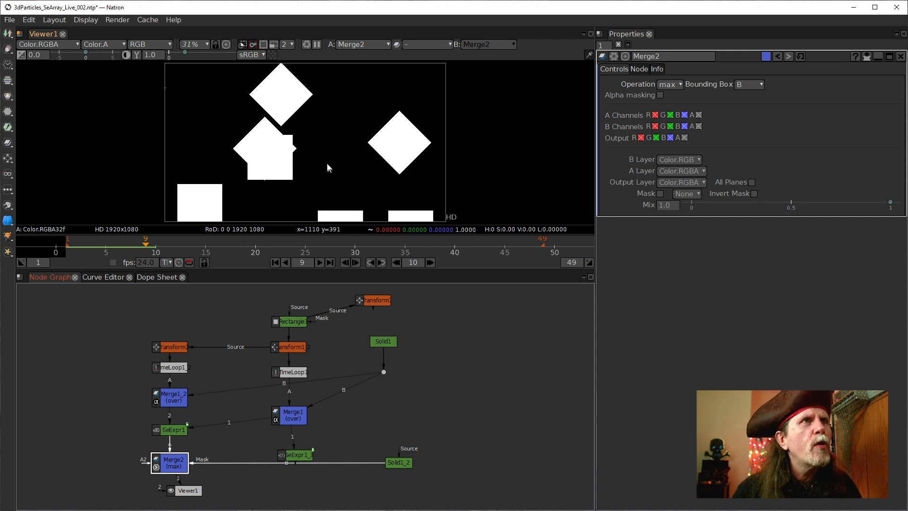
- Make room below Transform2 and Transform1_2 by raising both transforms and lowering the two TimeLoop nodes and Merge1_2
left_click(514, 162)
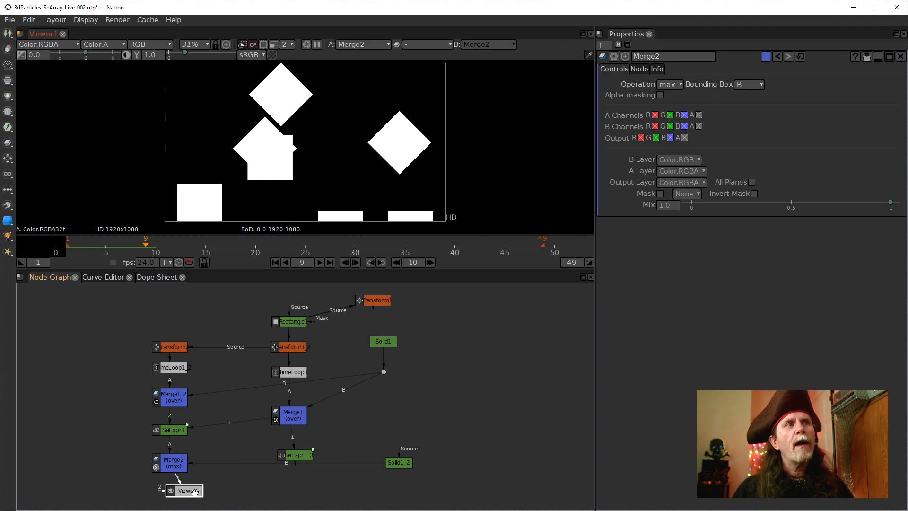
left_click(167, 464)
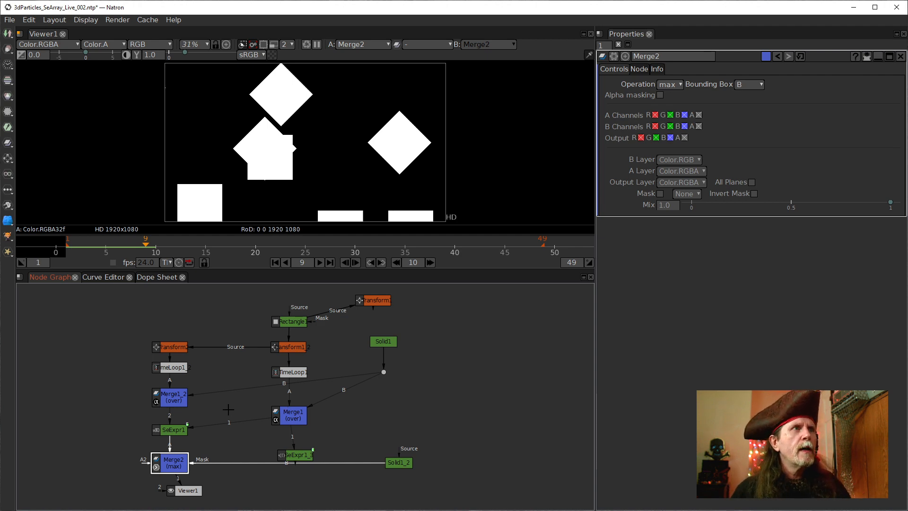
left_click_drag(165, 398, 165, 407)
left_click_drag(288, 372, 289, 389)
left_click_drag(165, 367, 161, 387)
left_click(294, 350)
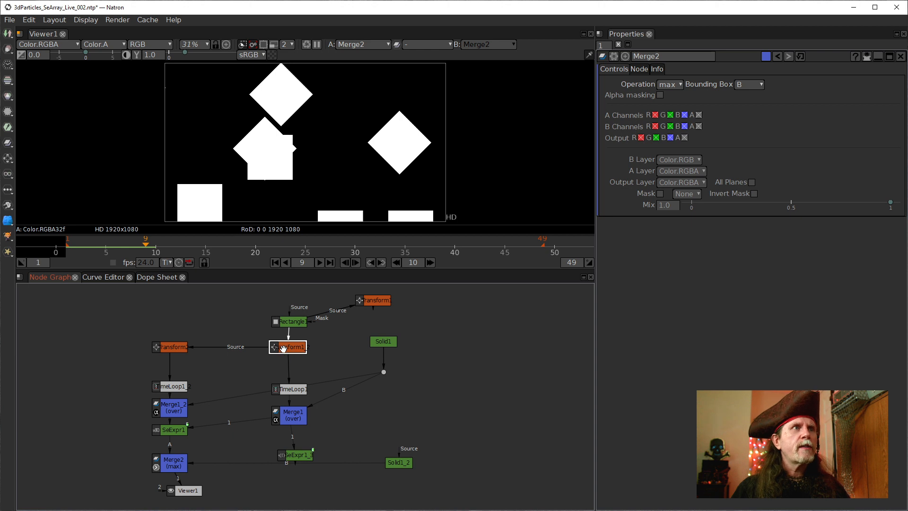
left_click_drag(282, 348, 284, 348)
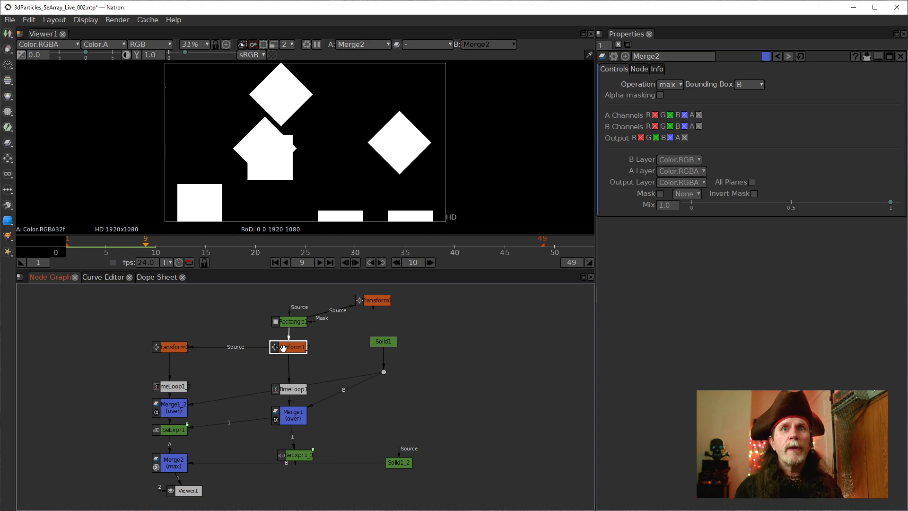
left_click_drag(288, 348, 291, 342)
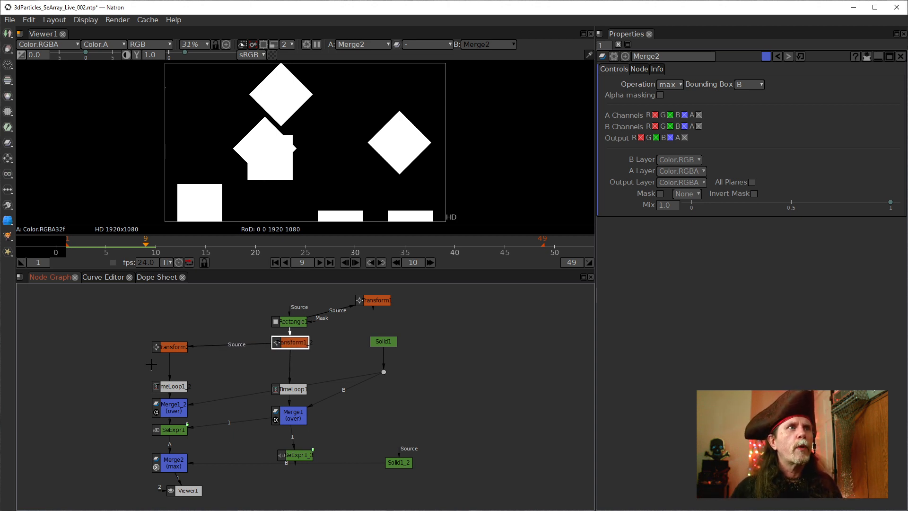
left_click(168, 345)
left_click_drag(166, 345, 167, 340)
- View Transform1_2's output and insert a ColorCorrect node between it and TimeLoop1
left_click(291, 343)
key("1")
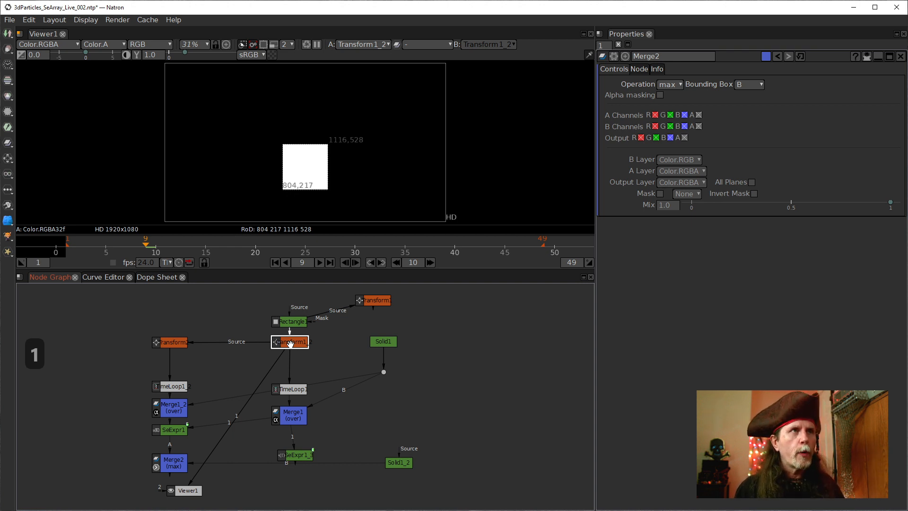
key("c")
left_click_drag(260, 355, 282, 341)
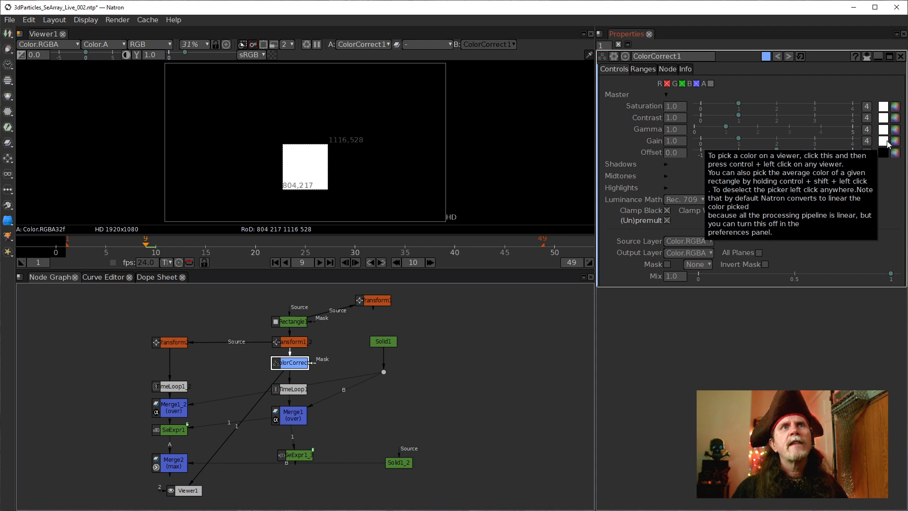
- Split ColorCorrect1's master Gain into separate channels and set its green gain to 0
left_click(868, 141)
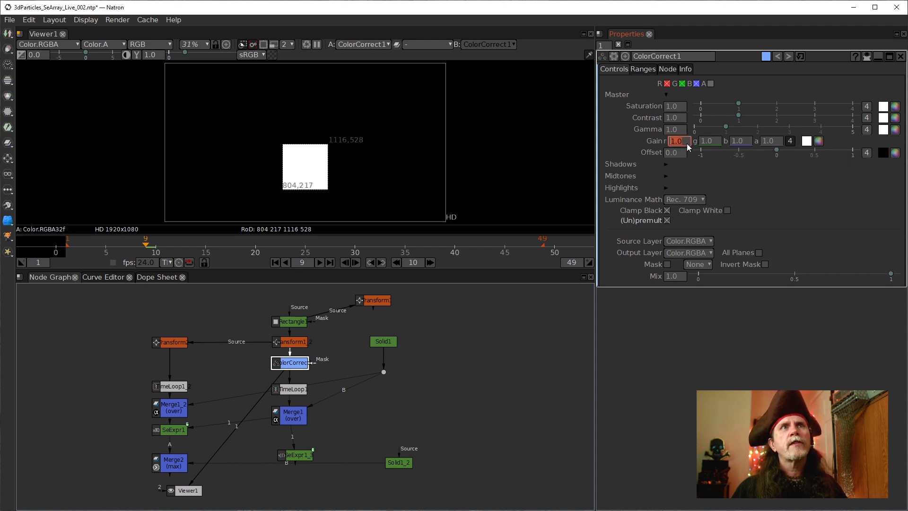
left_click(702, 138)
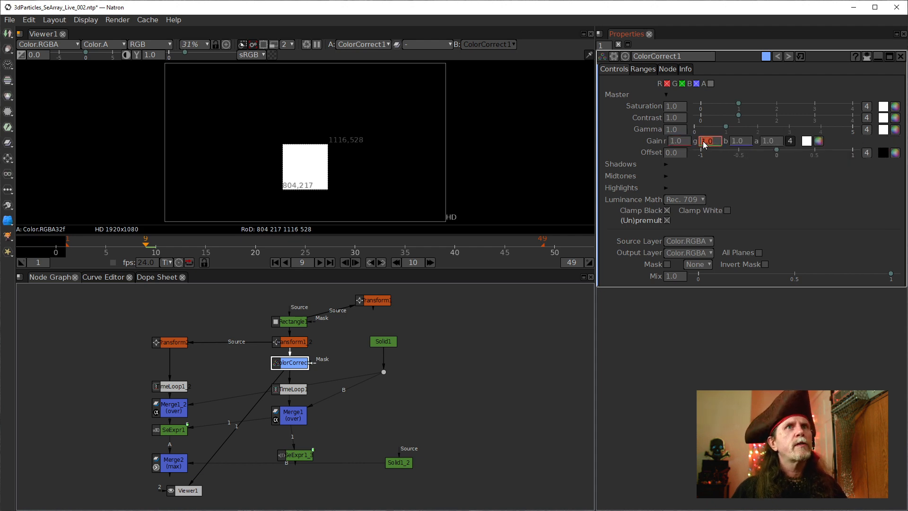
left_click(703, 140)
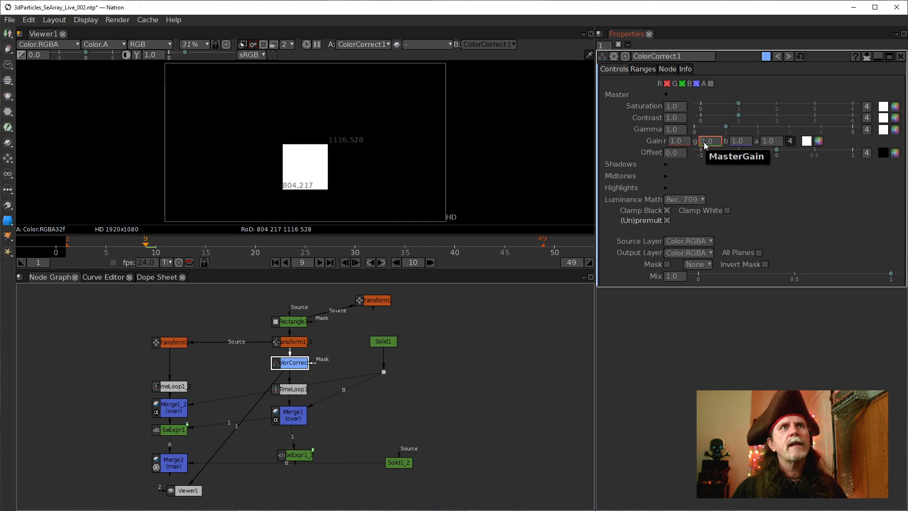
key("Down")
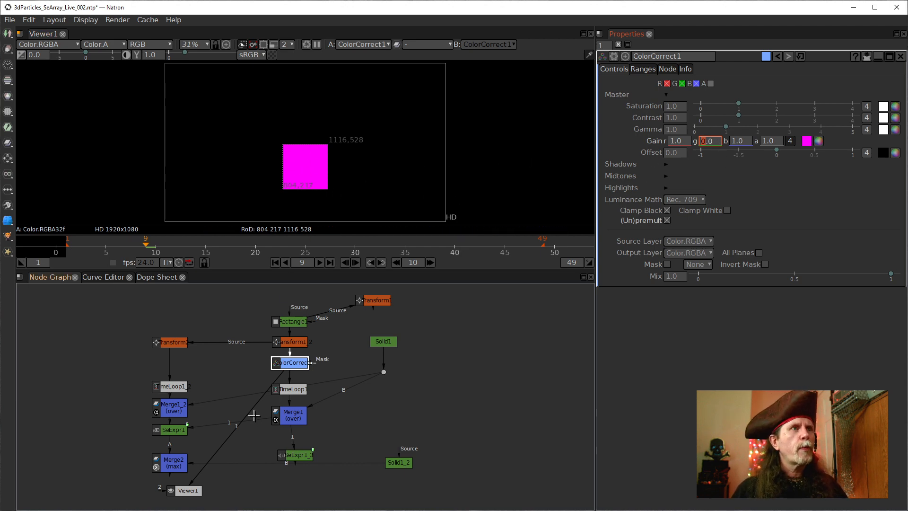
- View Transform2's output, insert a ColorCorrect node beneath it, and set its master blue gain to 0
left_click(172, 344)
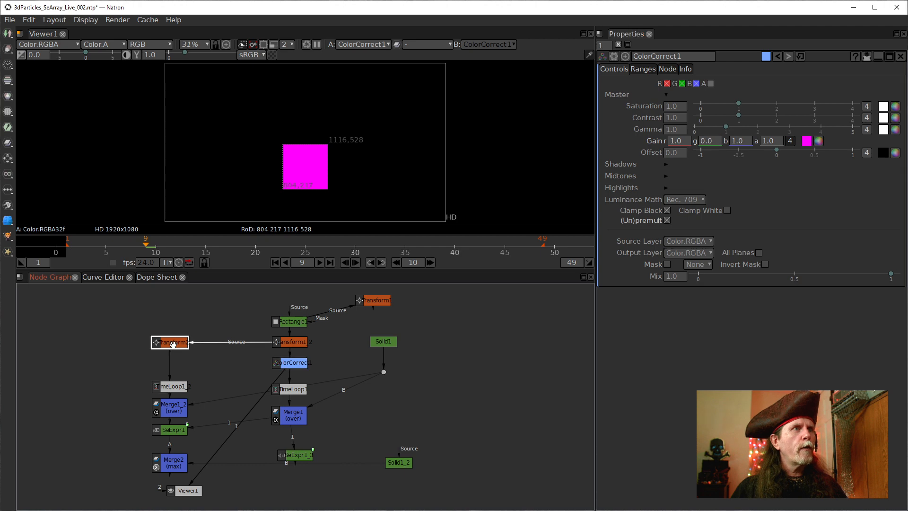
key("1")
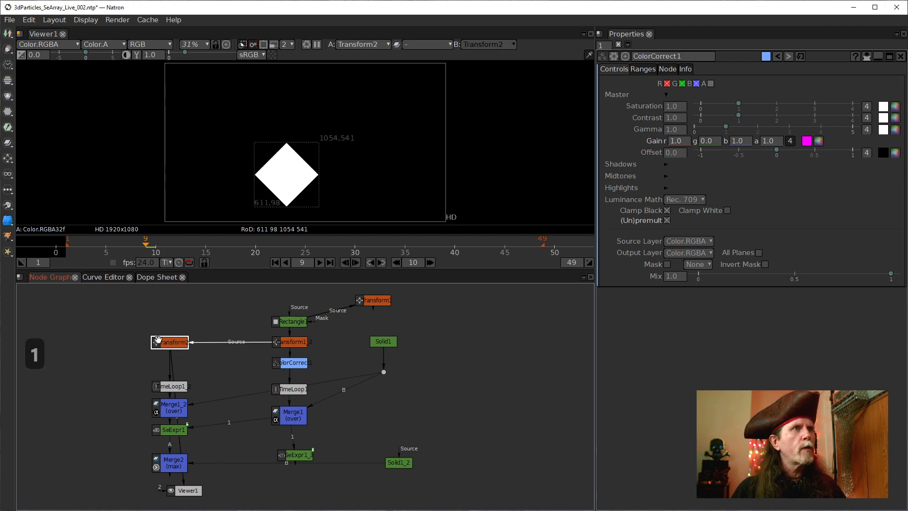
key("c")
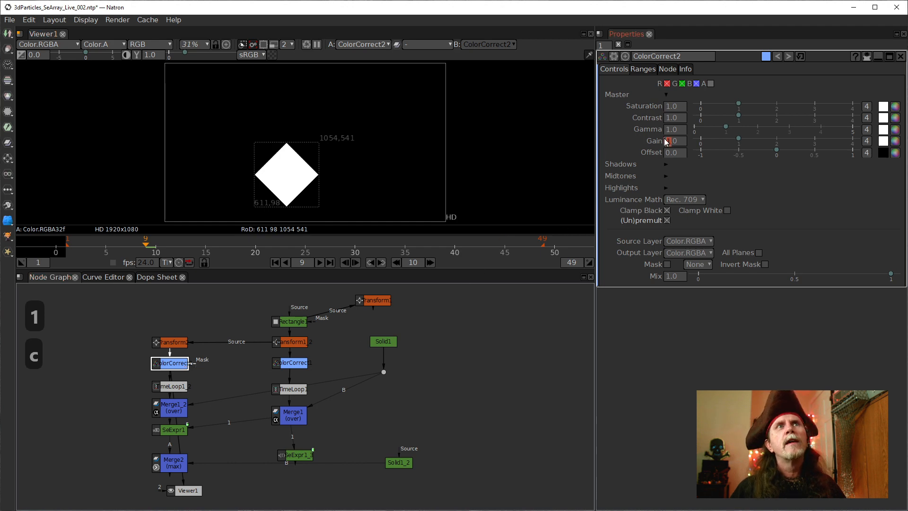
left_click(866, 141)
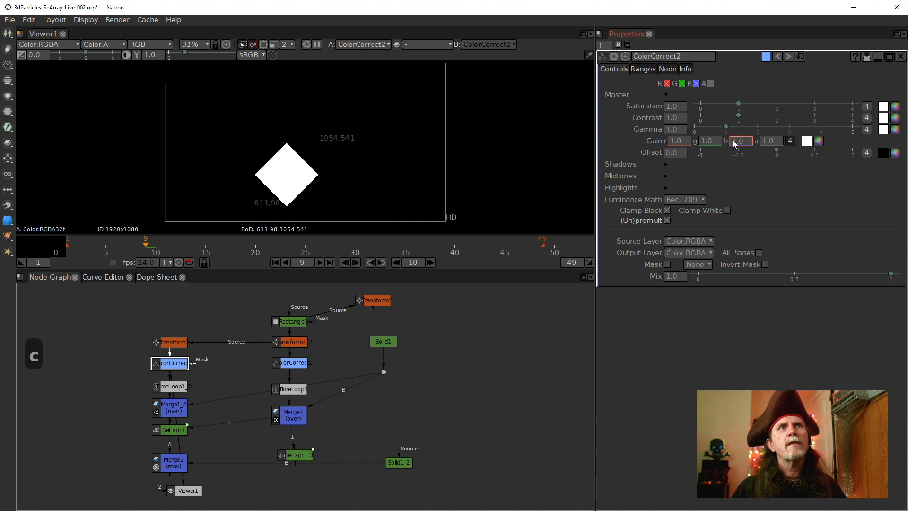
type("0")
key("Return")
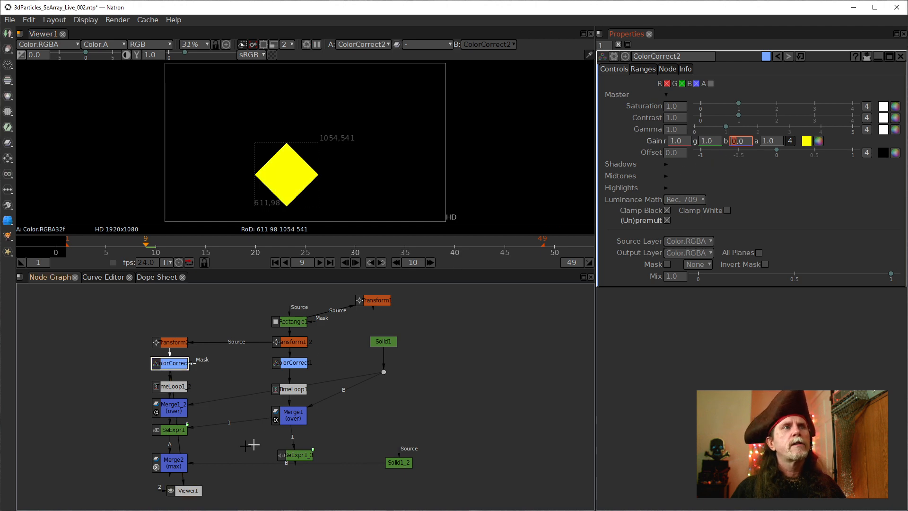
- View SeExpr1's output and open its array settings to examine the generated expression
left_click(189, 478)
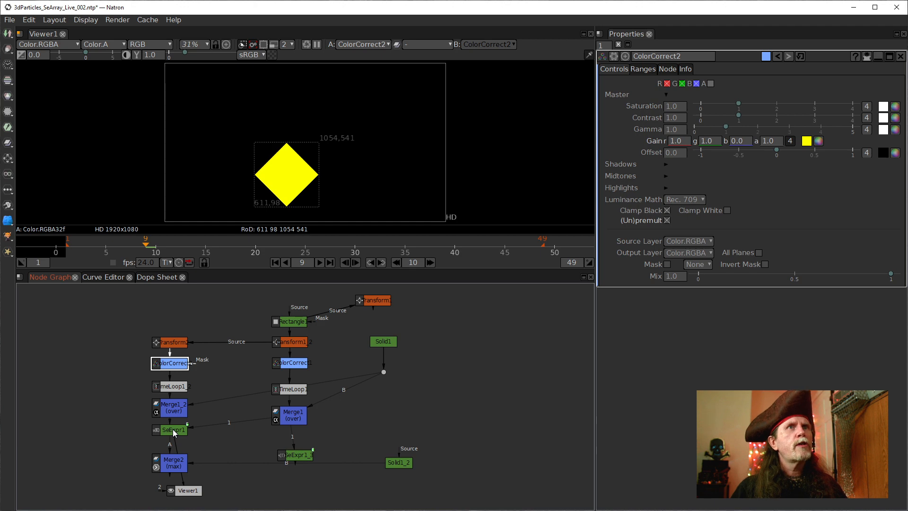
key("1")
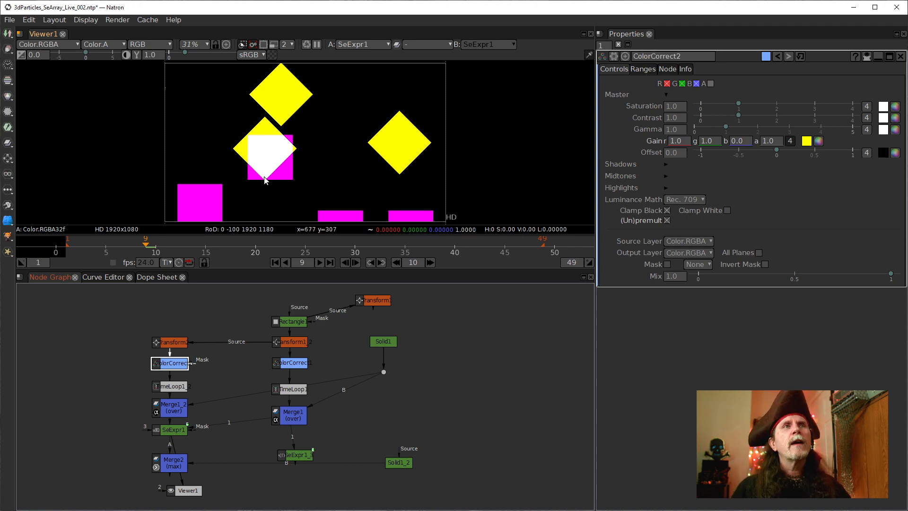
left_click(176, 430)
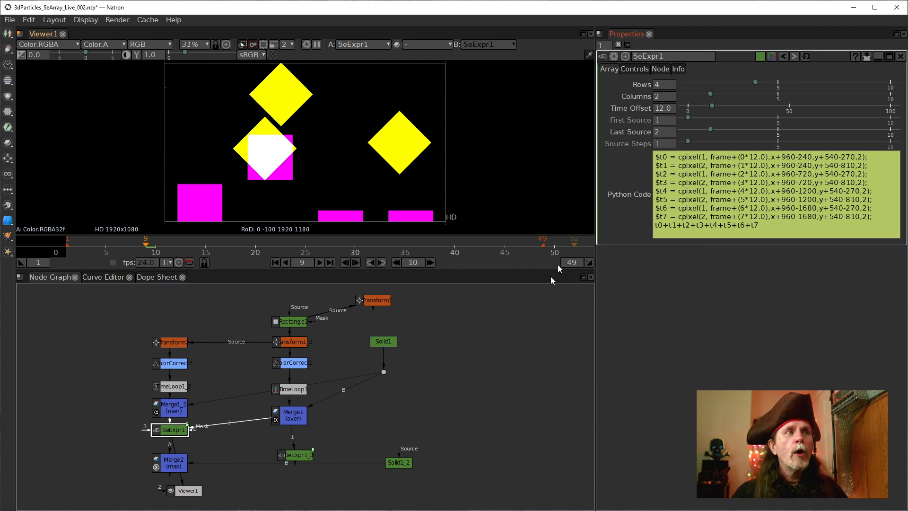
- Rearrange the node graph, moving Viewer1 aside and opening up space between the ColorCorrect and TimeLoop nodes in both branches
left_click_drag(110, 491, 90, 491)
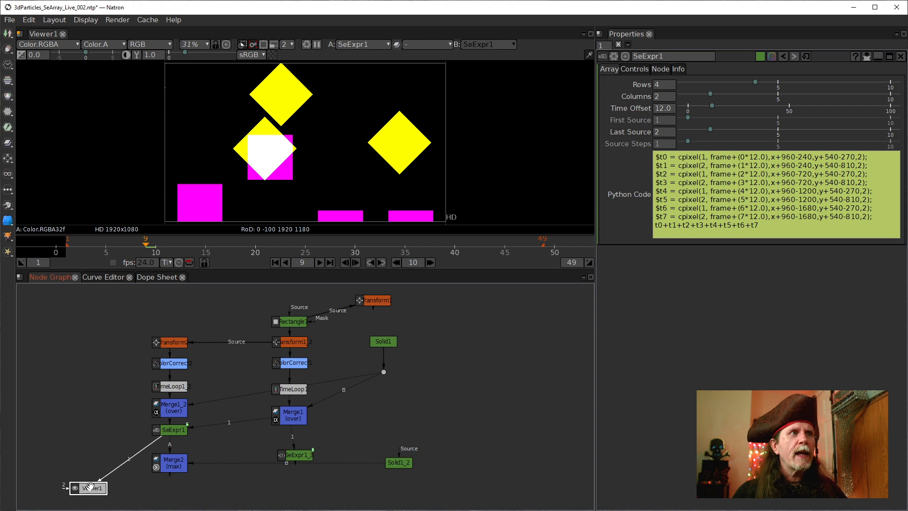
left_click(170, 432)
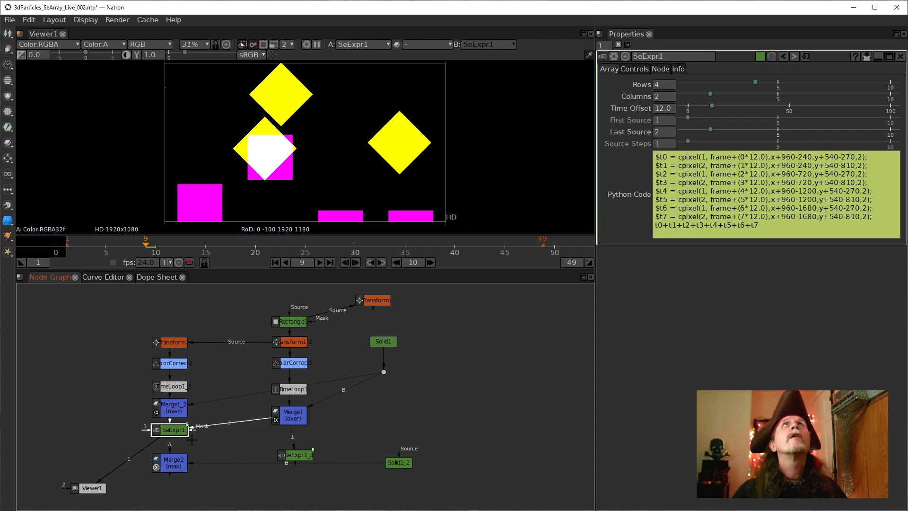
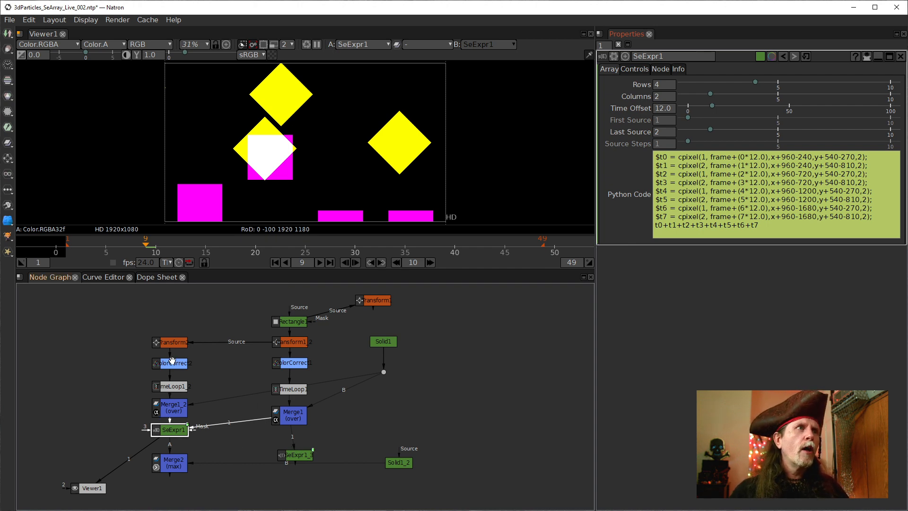
left_click_drag(171, 342, 167, 323)
left_click_drag(169, 363, 168, 345)
left_click(293, 345)
left_click_drag(292, 337, 289, 339)
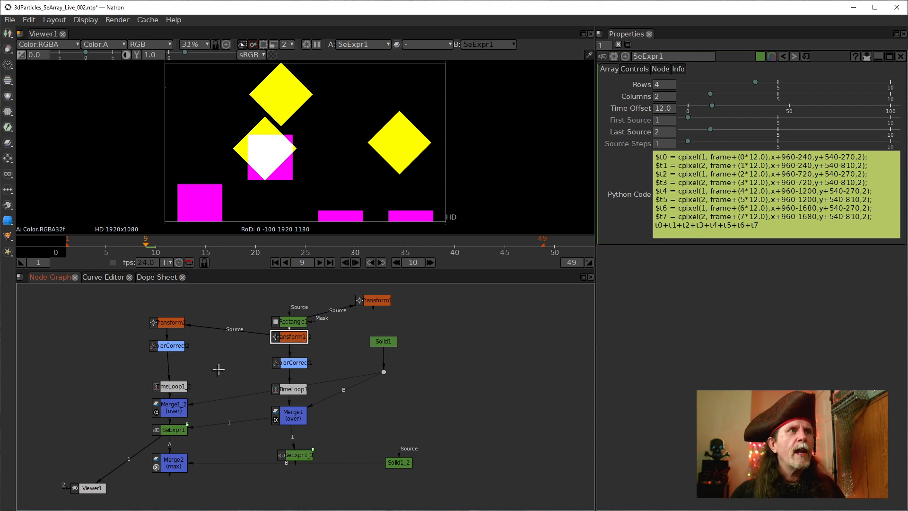
left_click_drag(299, 454, 299, 467)
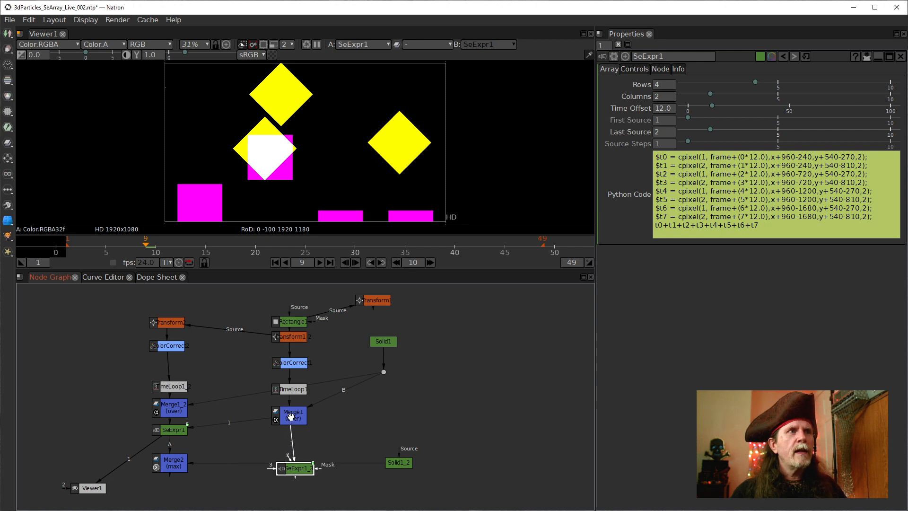
left_click_drag(290, 417, 287, 431)
left_click_drag(175, 457, 171, 477)
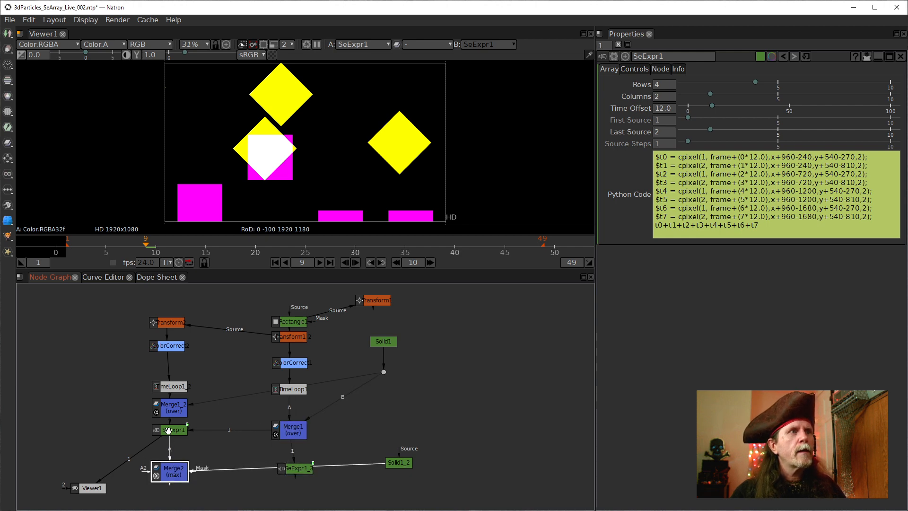
left_click_drag(169, 430, 169, 444)
left_click_drag(291, 430, 290, 445)
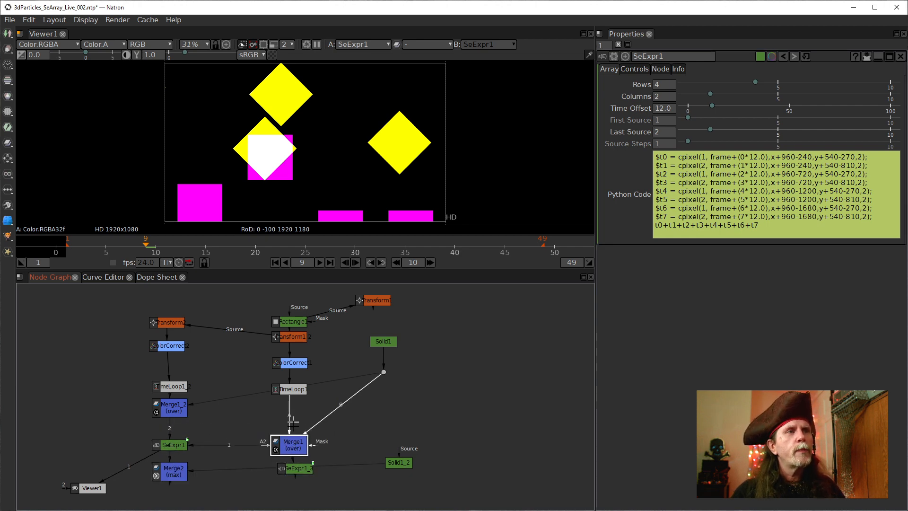
left_click_drag(285, 391, 285, 414)
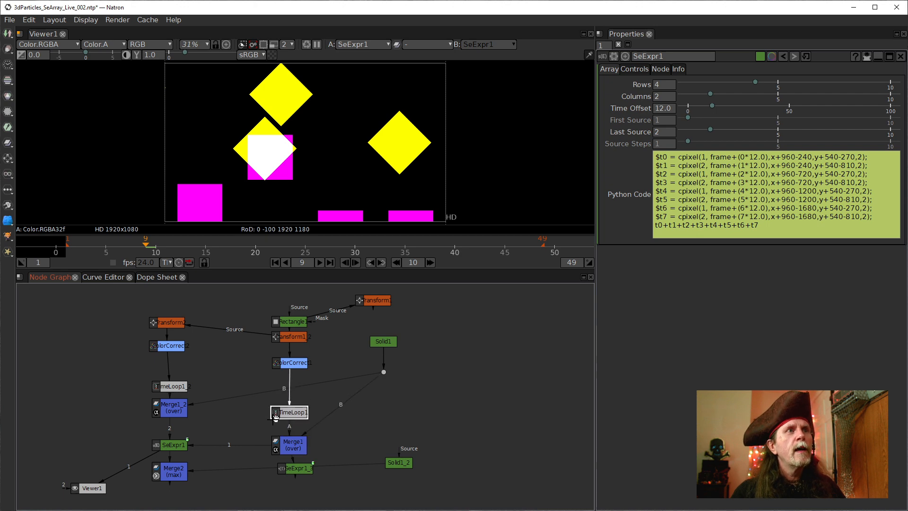
left_click_drag(167, 412, 168, 423)
left_click_drag(169, 387, 169, 402)
left_click_drag(298, 362, 298, 352)
- View the output of ColorCorrect1 and of ColorCorrect2 in turn to compare the two sources
key("1")
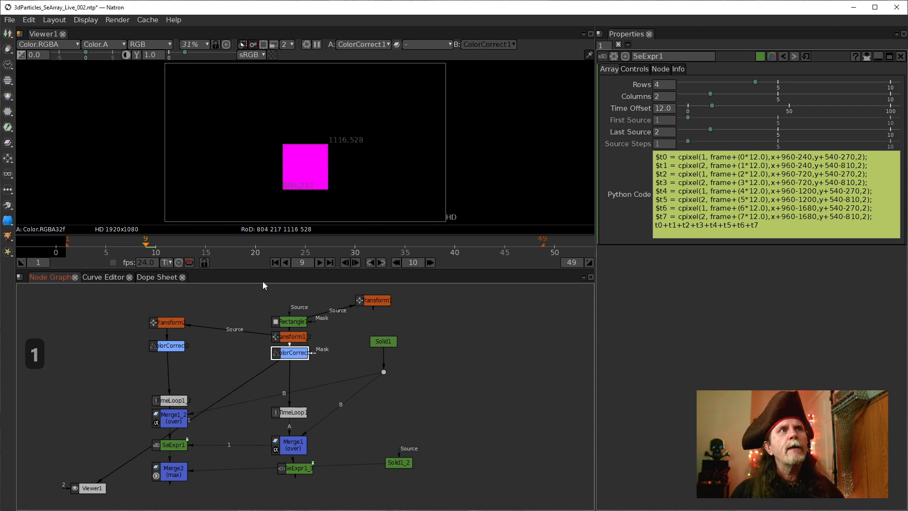
left_click(172, 347)
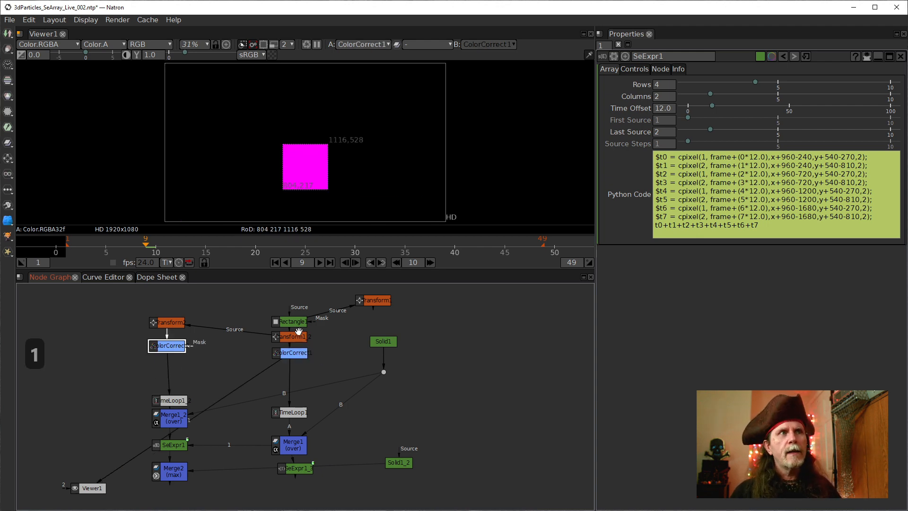
key("1")
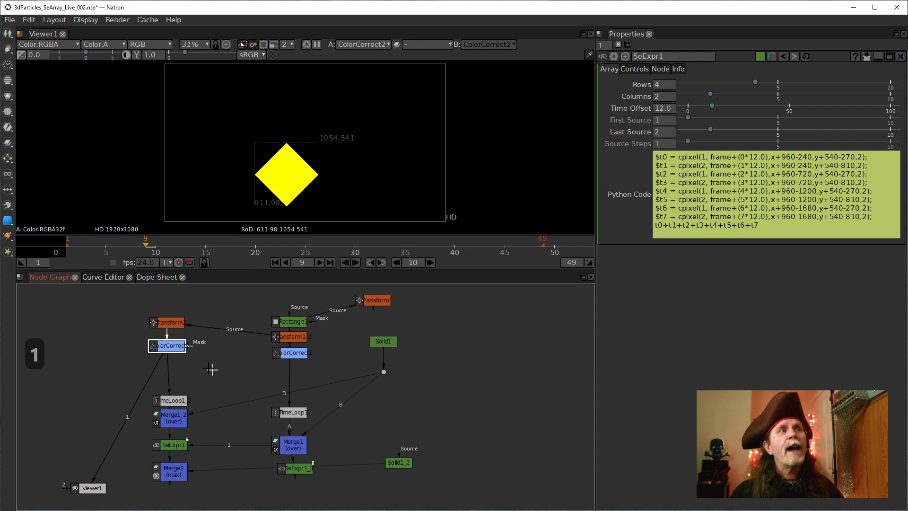
- Try feeding ColorCorrect2 directly from Transform1_2, and restore its connection beneath Transform2
left_click_drag(168, 338, 279, 336)
left_click_drag(167, 347, 200, 349)
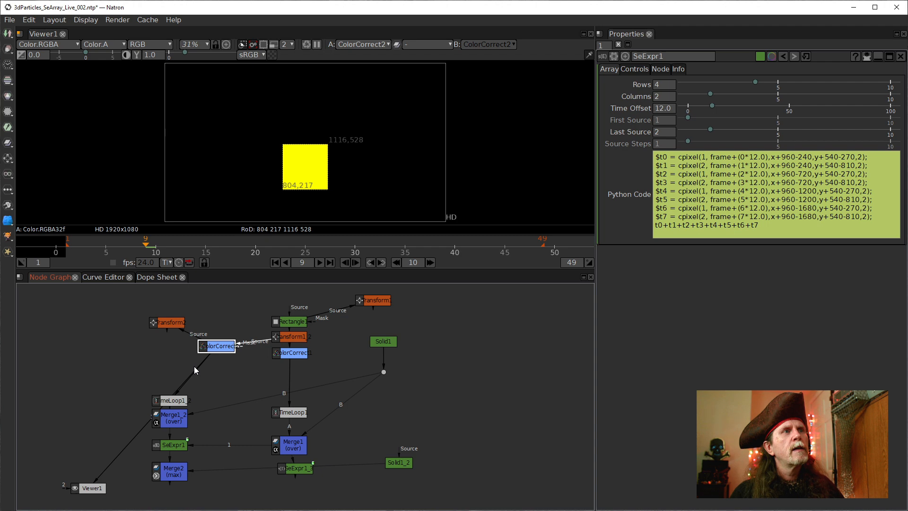
left_click_drag(195, 338, 156, 325)
left_click_drag(218, 346, 182, 359)
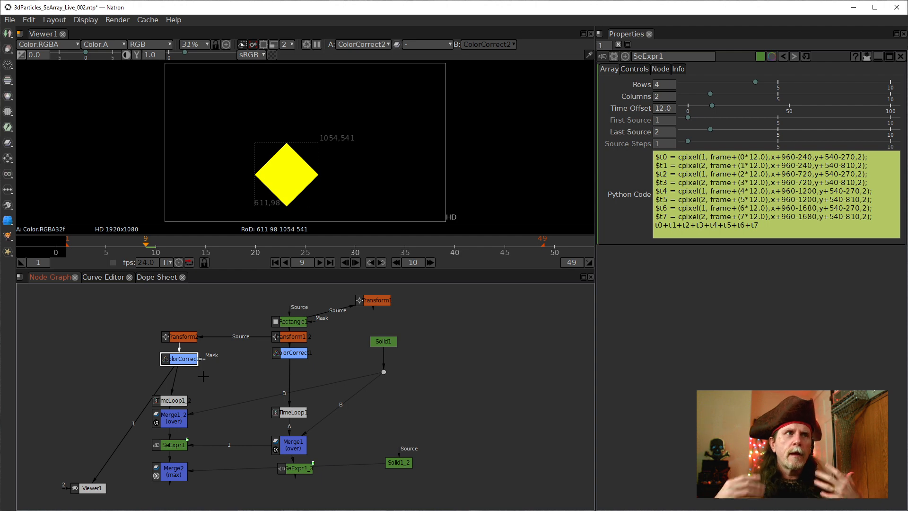
- Align TimeLoop1_2 and ColorCorrect2 beneath Transform2 and add a DiskCache node to ColorCorrect2's output
mouse_move(182, 400)
left_mouse_down()
mouse_move(192, 401)
mouse_move(178, 400)
left_mouse_up()
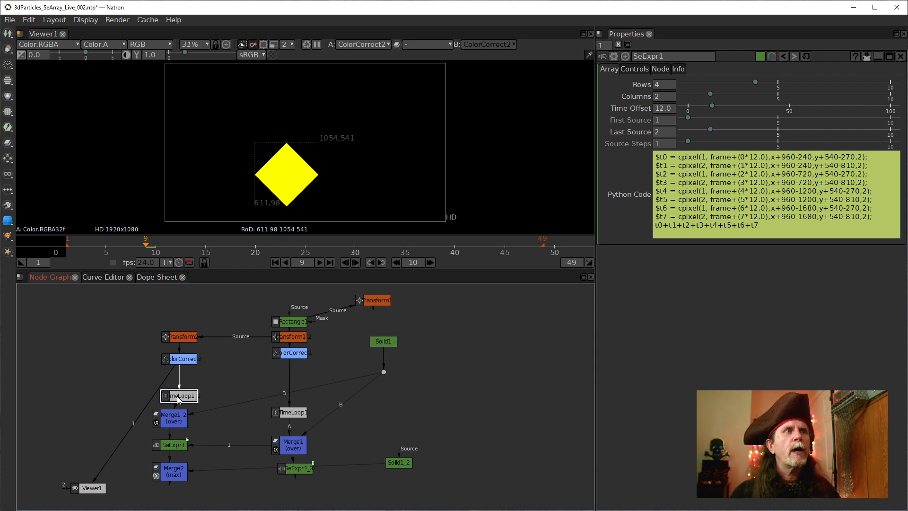
left_click_drag(177, 358, 178, 350)
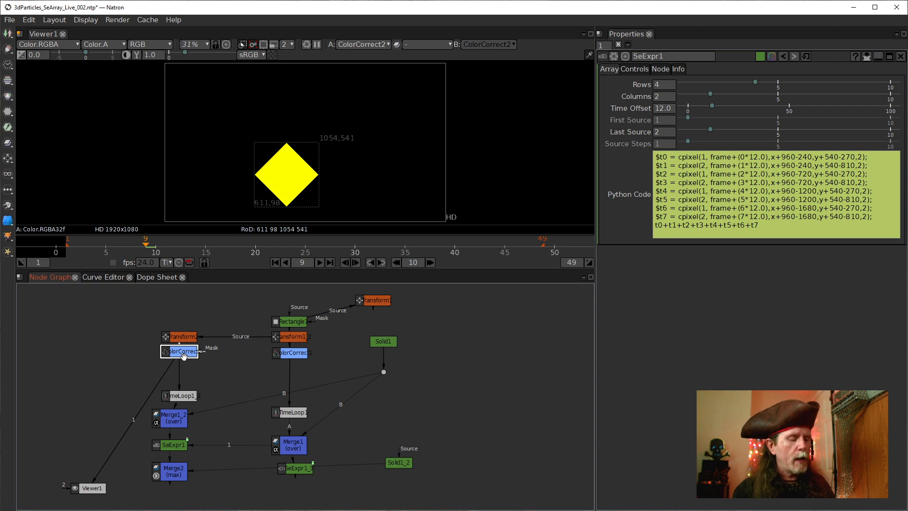
key("Tab")
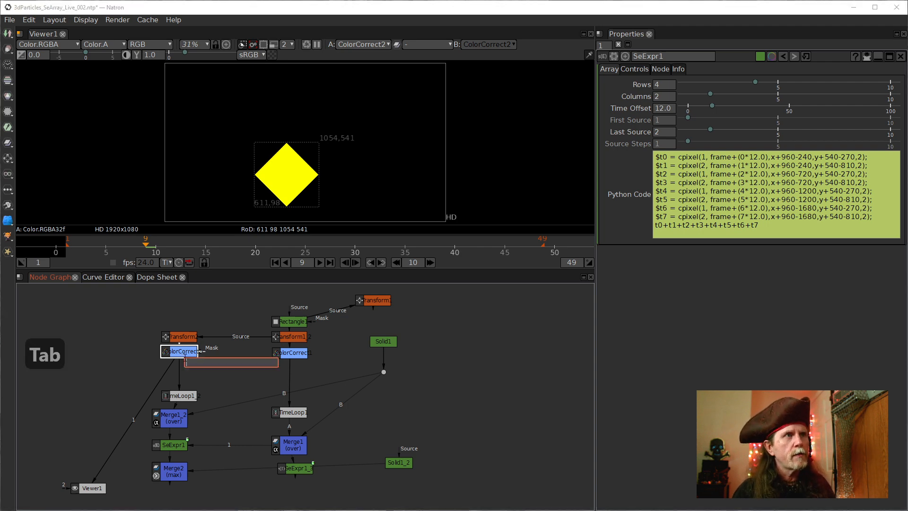
type("d")
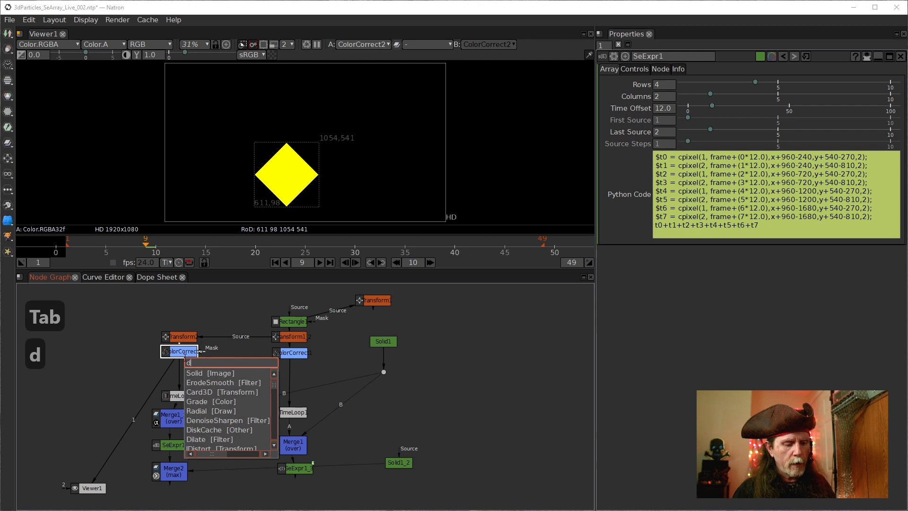
key("Down")
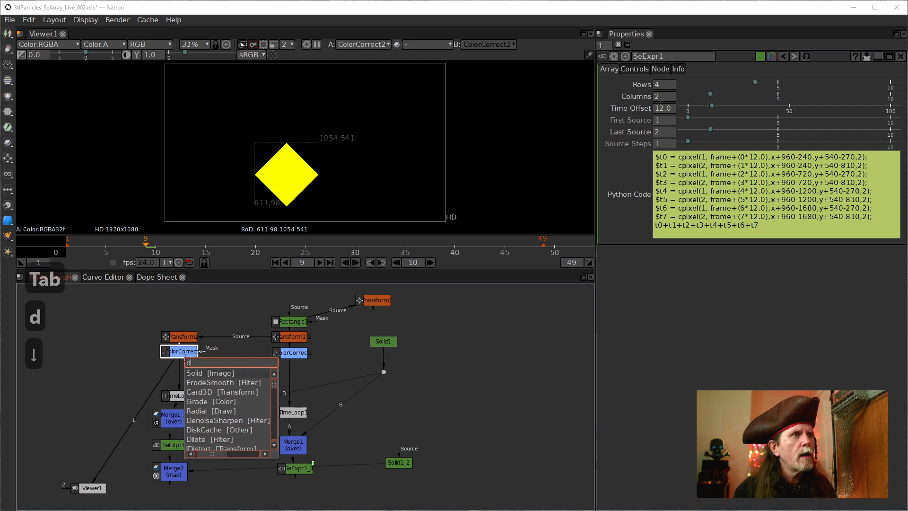
key("Down")
key("Down")
key("Down")
key("Down")
key("Down")
key("Down")
key("Return")
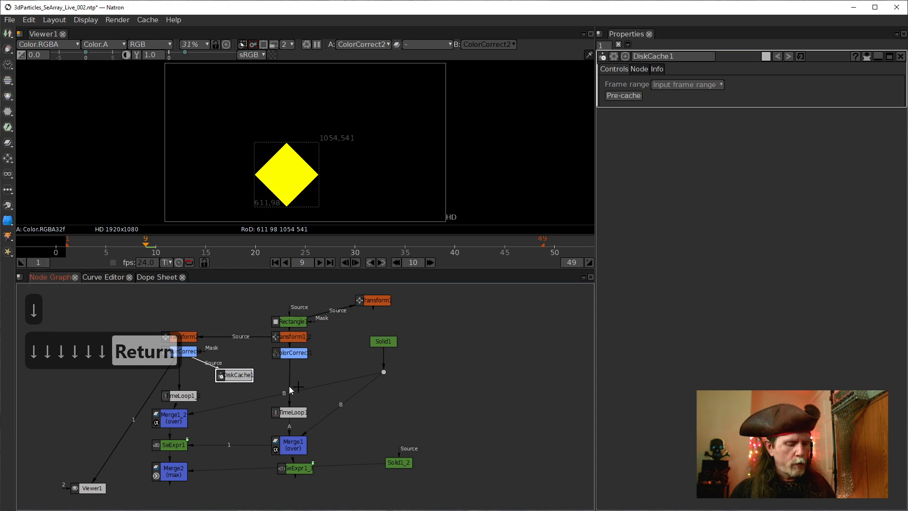
- Duplicate the DiskCache node, connect the copy to ColorCorrect1, and insert the original between ColorCorrect2 and TimeLoop1_2
key("alt+c")
left_click_drag(334, 364, 295, 353)
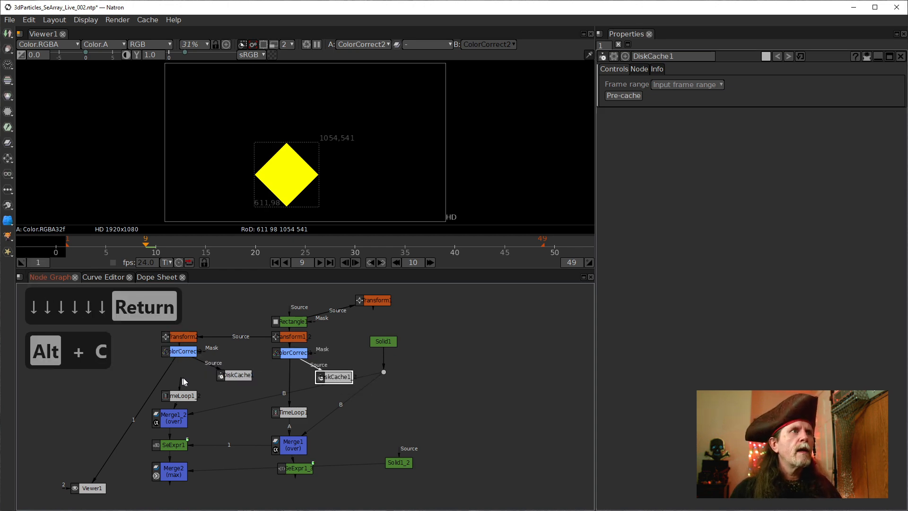
left_click_drag(239, 375, 184, 372)
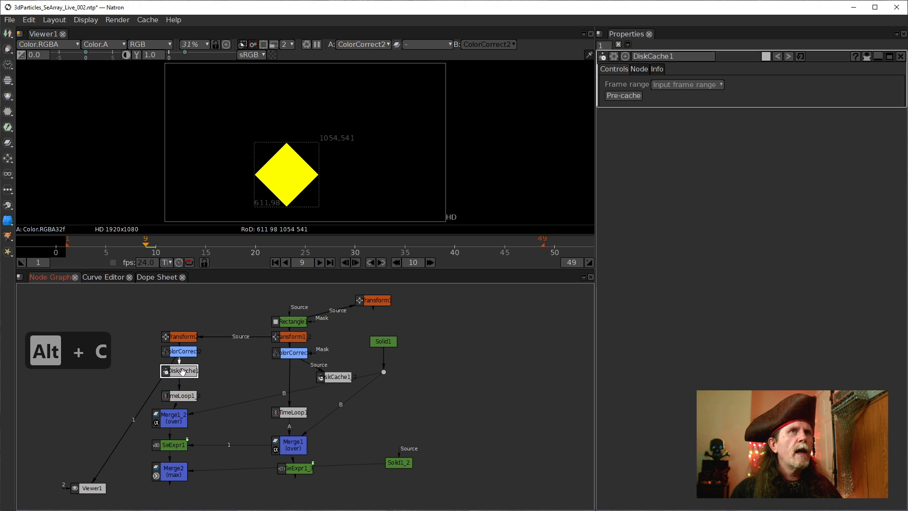
- Set DiskCache1's frame range to Manual with last frame 49, checking TimeLoop1_2's length for the value
left_click(657, 86)
left_click(688, 117)
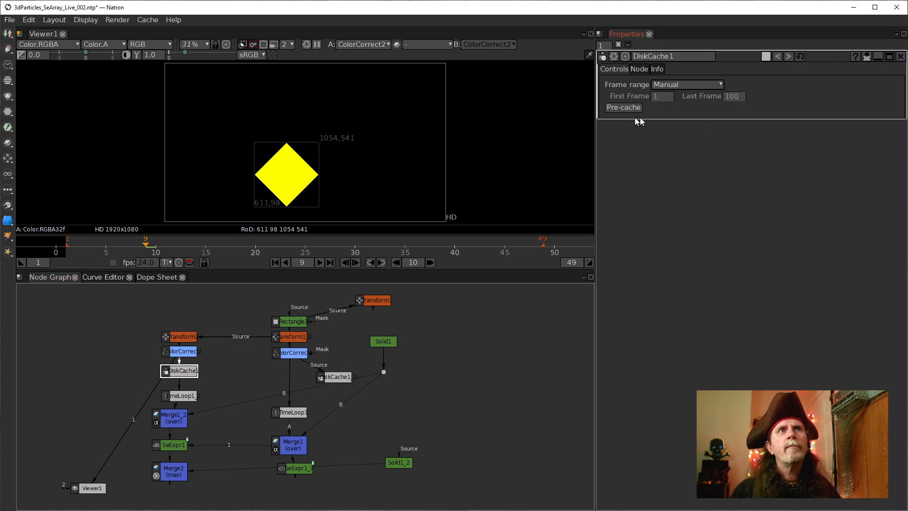
left_click(175, 396)
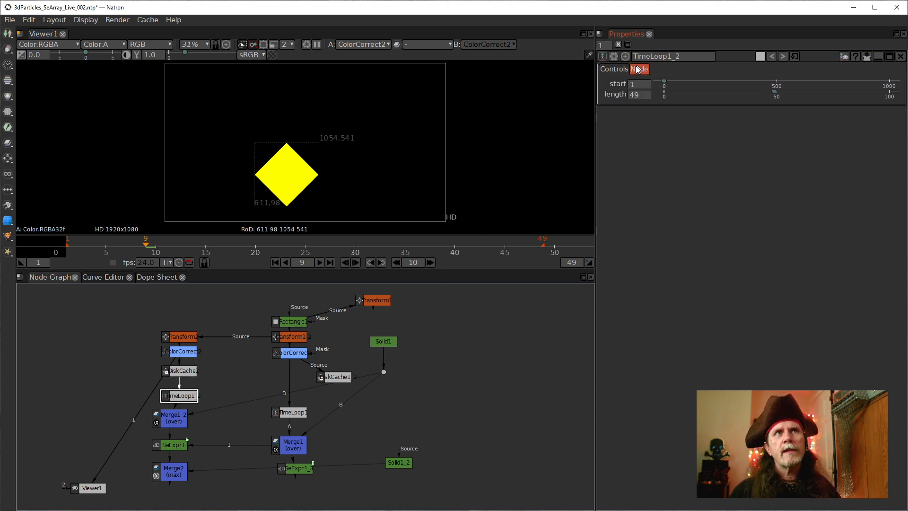
left_click(180, 371)
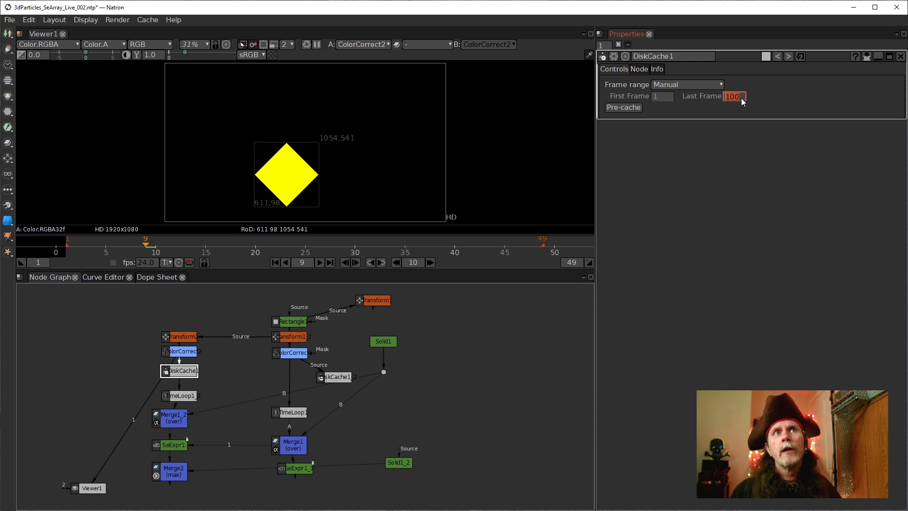
type("49")
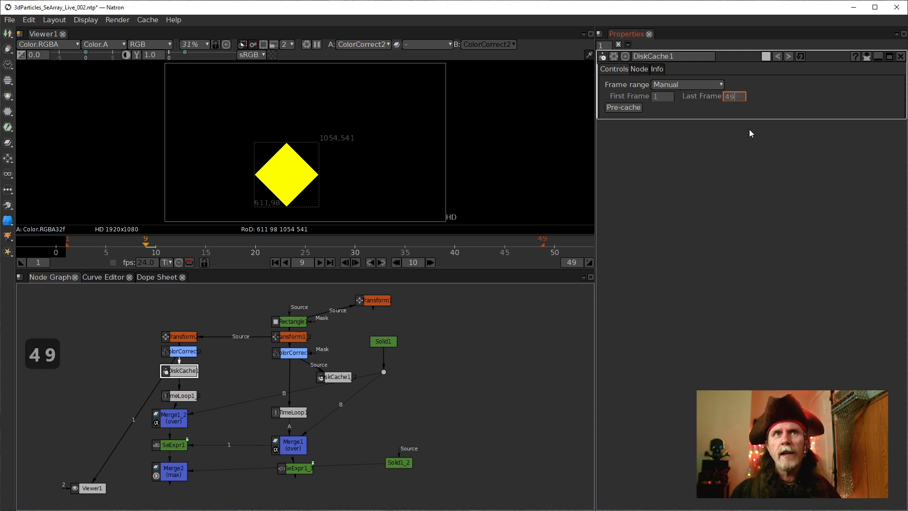
key("Return")
- Set DiskCache1_2's frame range to Manual with last frame 49 and insert the node between ColorCorrect1 and TimeLoop1
left_click(332, 377)
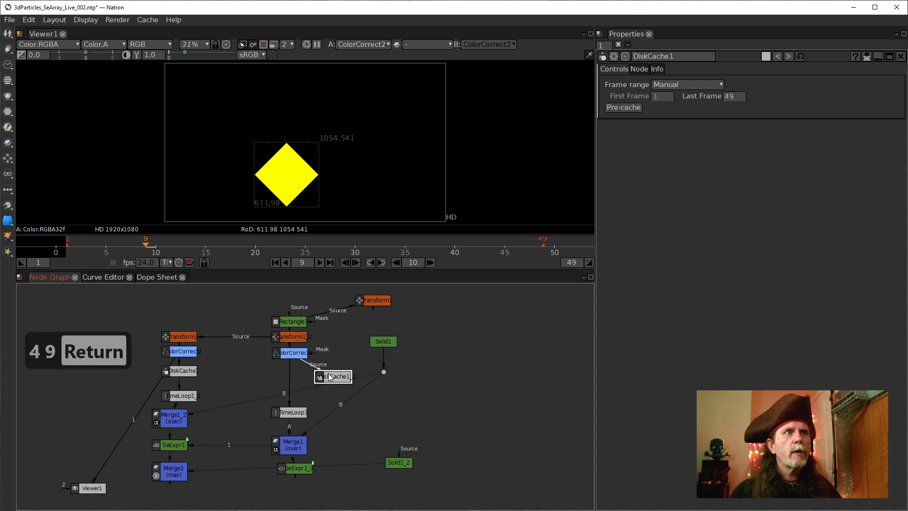
left_click(674, 84)
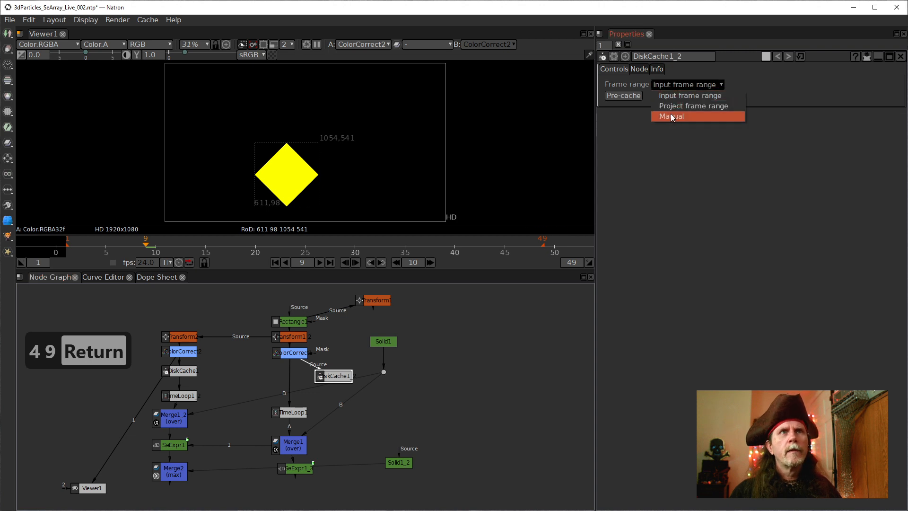
left_click(671, 115)
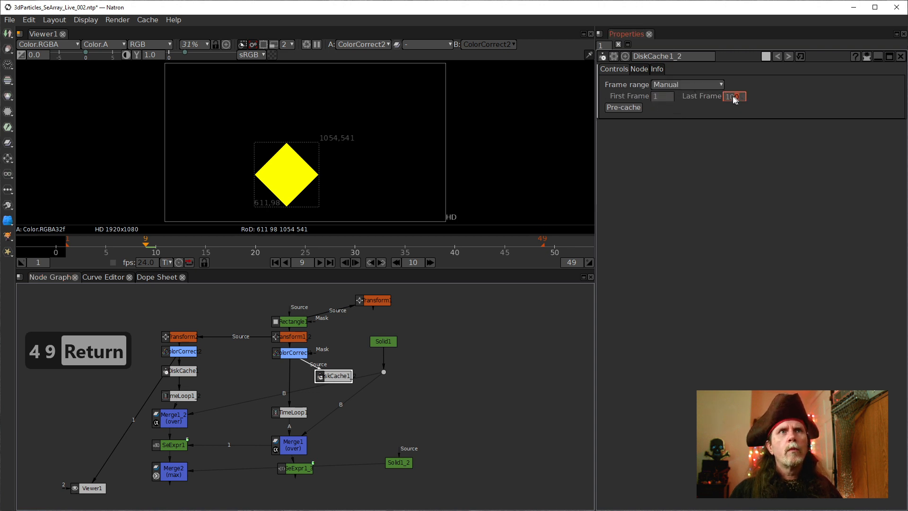
type("1")
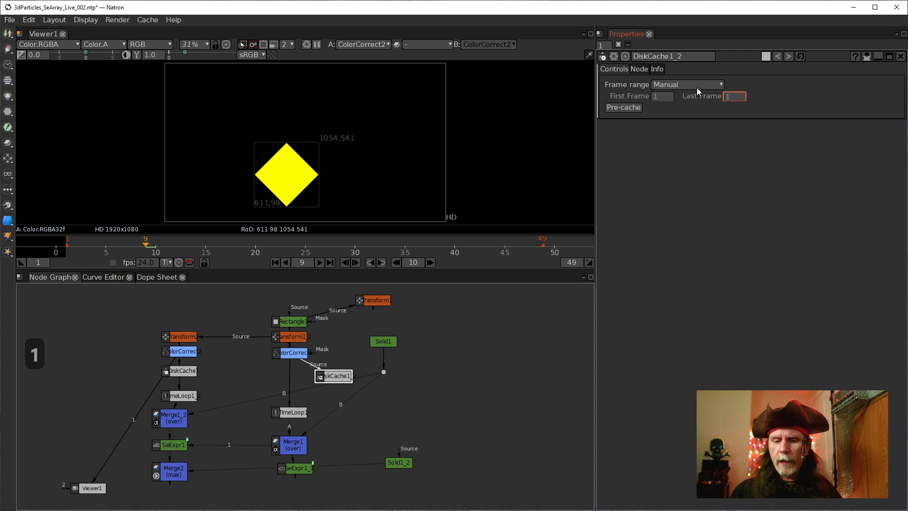
key("BackSpace")
type("4")
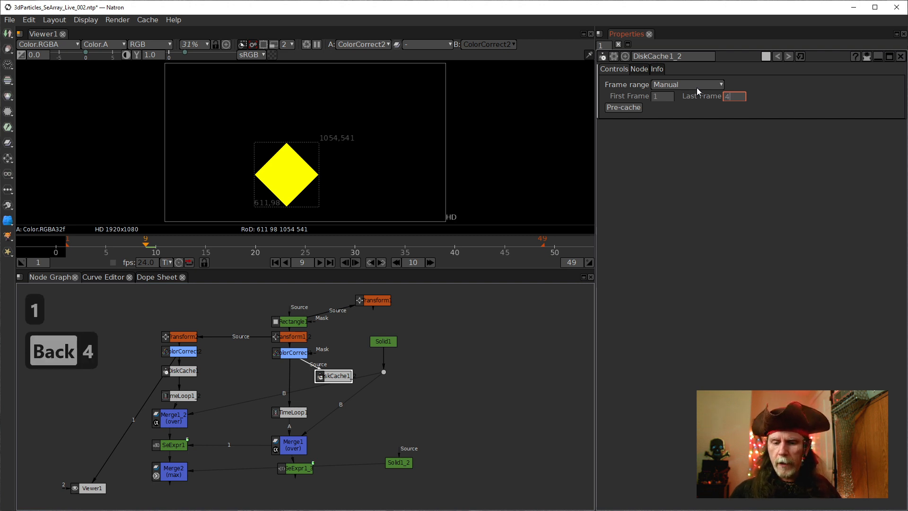
type("9")
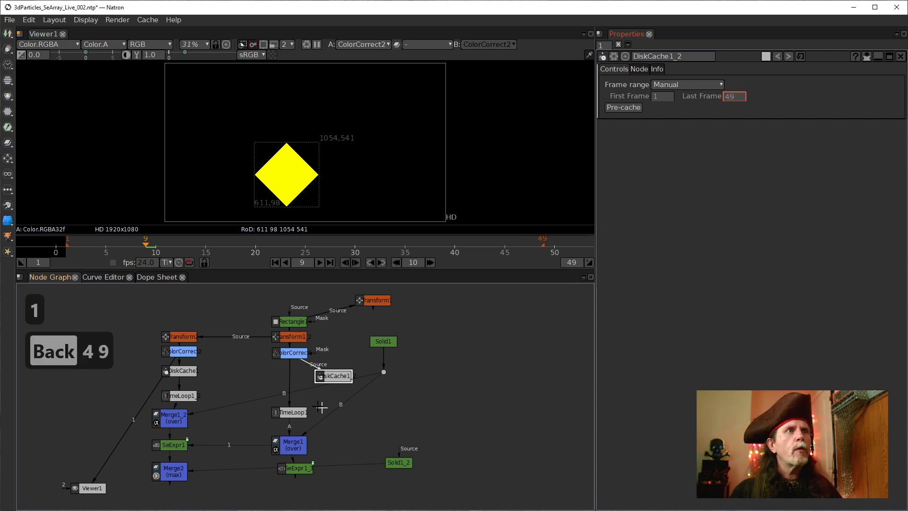
left_click_drag(321, 376, 278, 382)
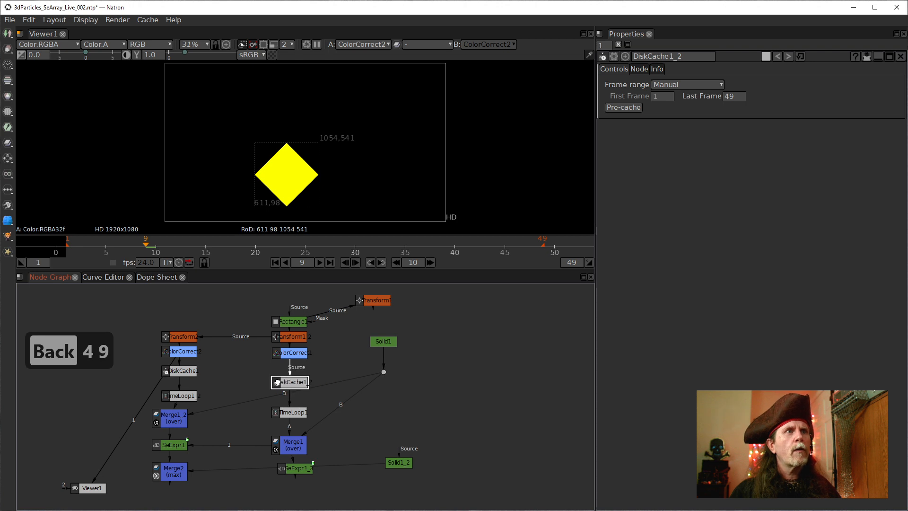
- Space out TimeLoop1_2, DiskCache1, Transform2 and ColorCorrect2 in the node graph and open ColorCorrect2's gain settings
left_click_drag(182, 371, 173, 400)
left_click(187, 383)
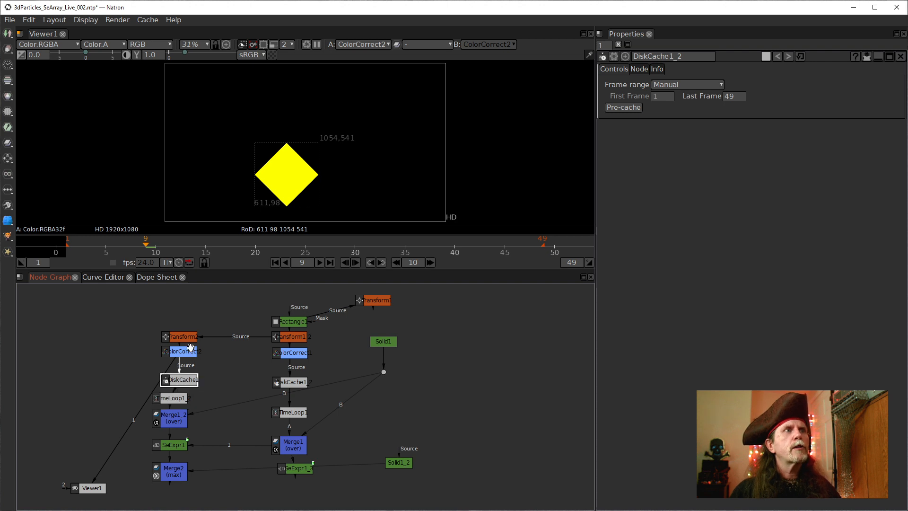
mouse_move(185, 337)
left_mouse_down()
mouse_move(185, 322)
mouse_move(180, 349)
mouse_move(179, 342)
left_mouse_up()
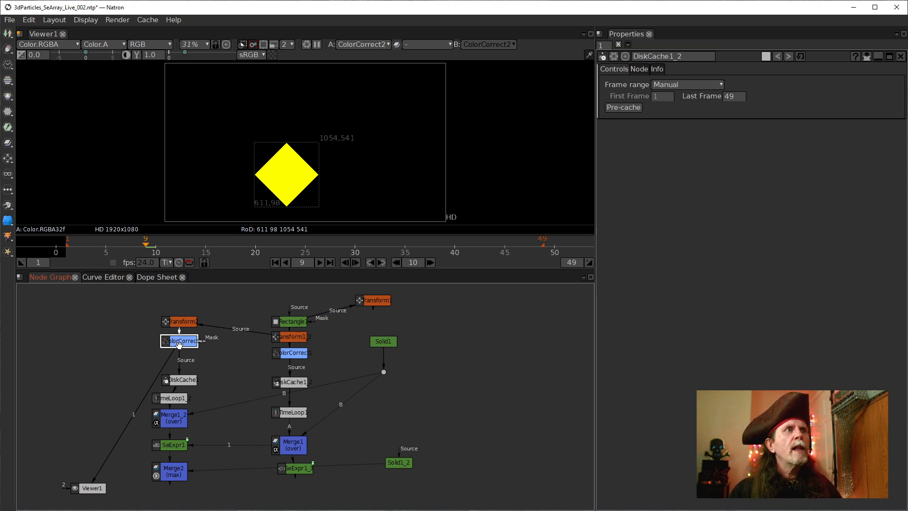
double_click(177, 337)
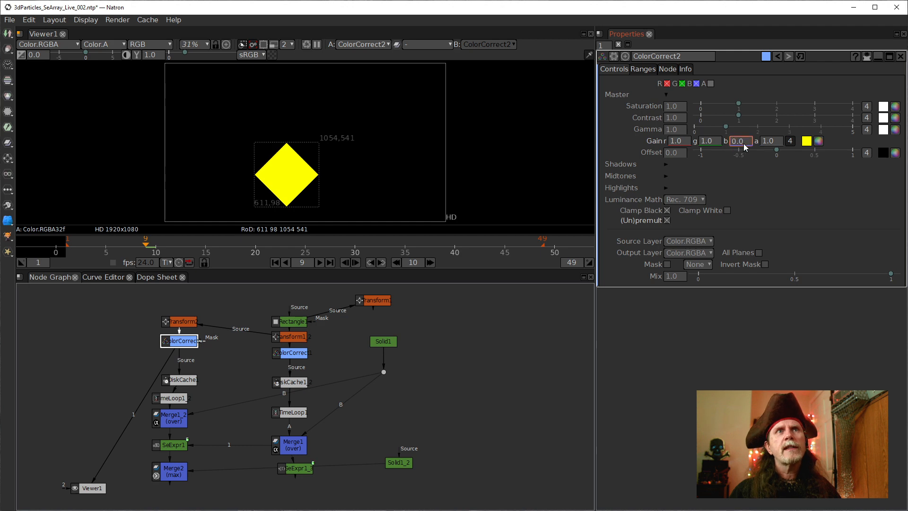
left_click(771, 141)
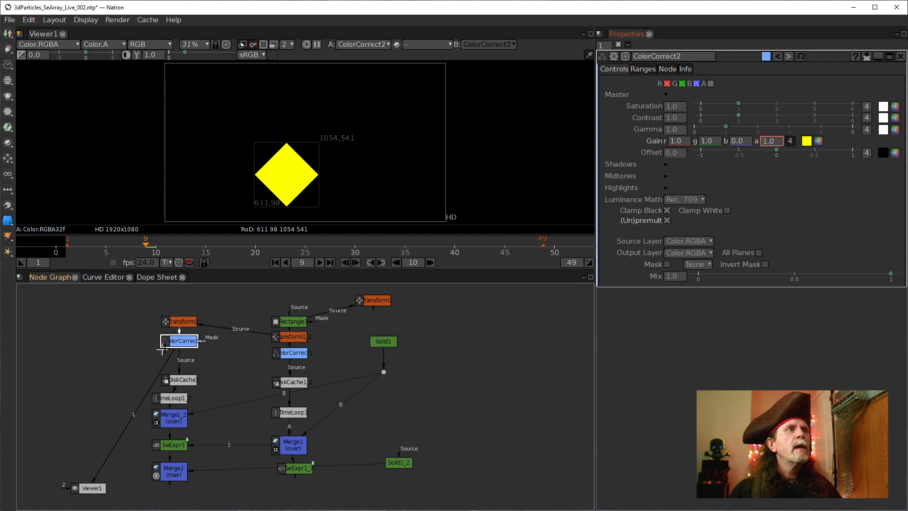
left_click(175, 342)
key("g")
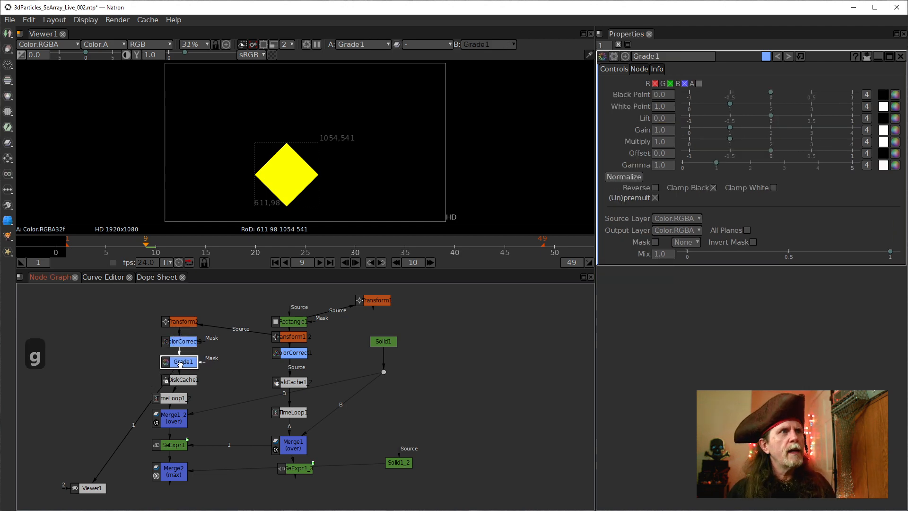
key("Delete")
- Add a Glow node between ColorCorrect2 and DiskCache1
left_click(175, 341)
key("Tab")
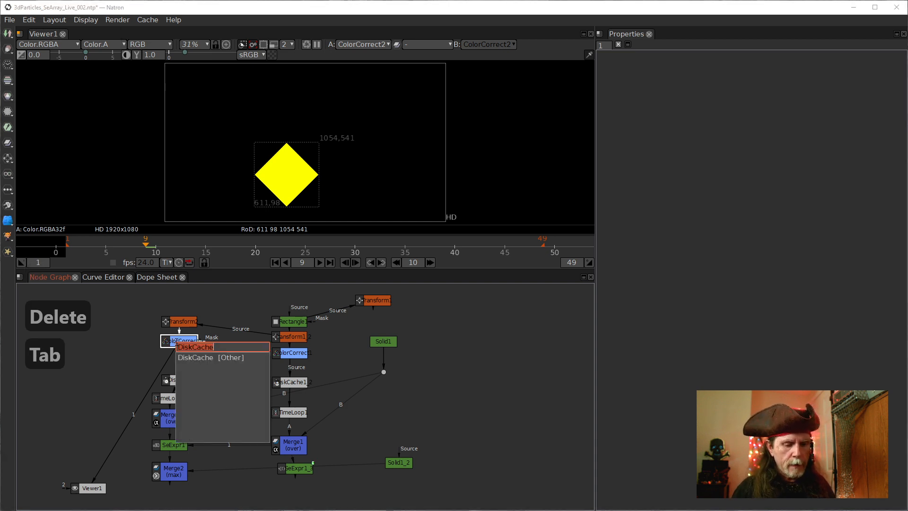
type("glo")
left_click(187, 362)
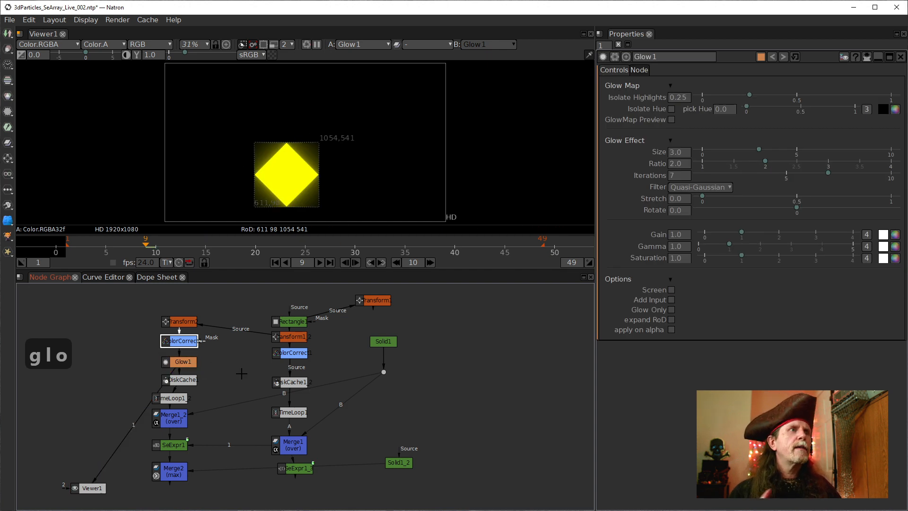
- Move TimeLoop1_2, DiskCache1 and Glow1 aside and place Merge1_2 beneath ColorCorrect2, with ColorCorrect2 feeding its A input
left_click_drag(156, 397, 72, 397)
left_click_drag(171, 380, 97, 380)
left_click(176, 421)
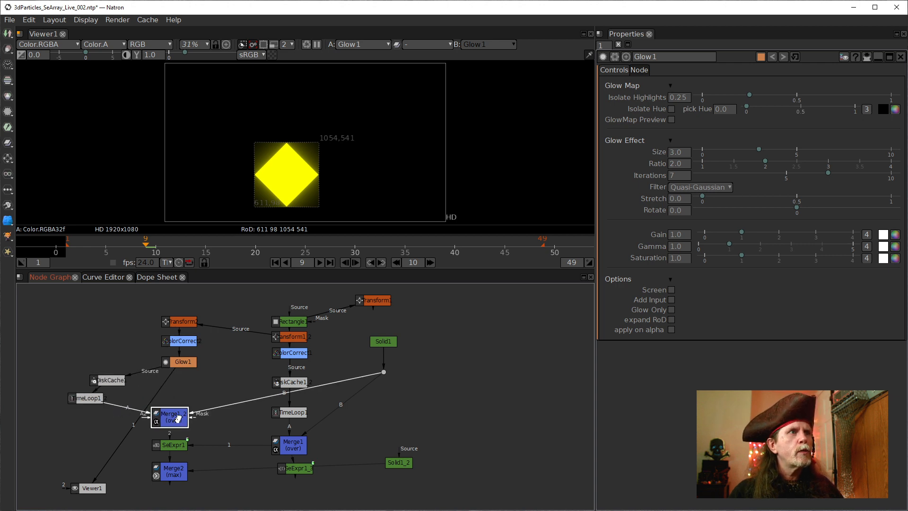
left_click_drag(176, 421, 181, 403)
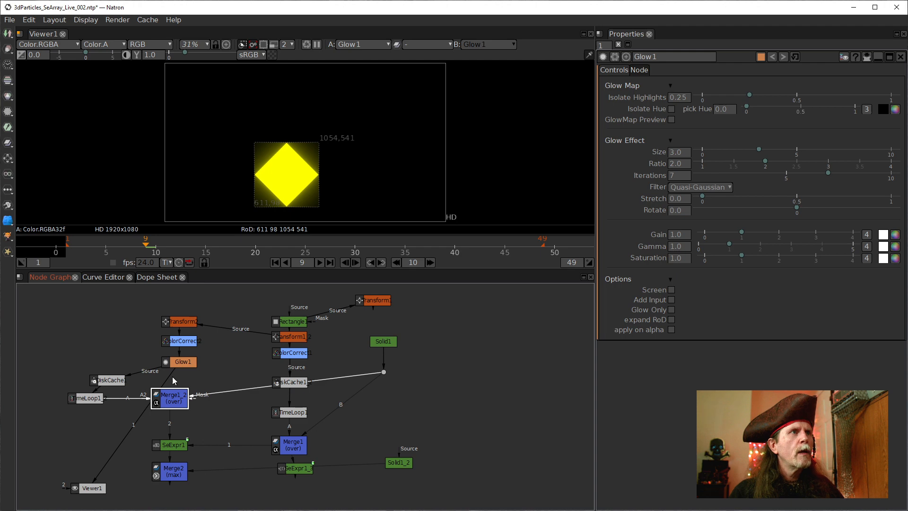
left_click_drag(176, 365, 112, 362)
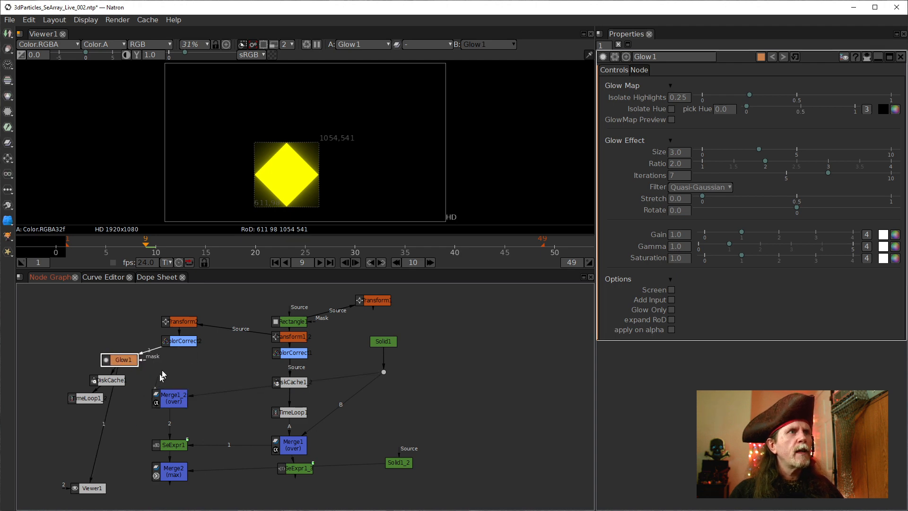
left_click_drag(172, 398, 173, 375)
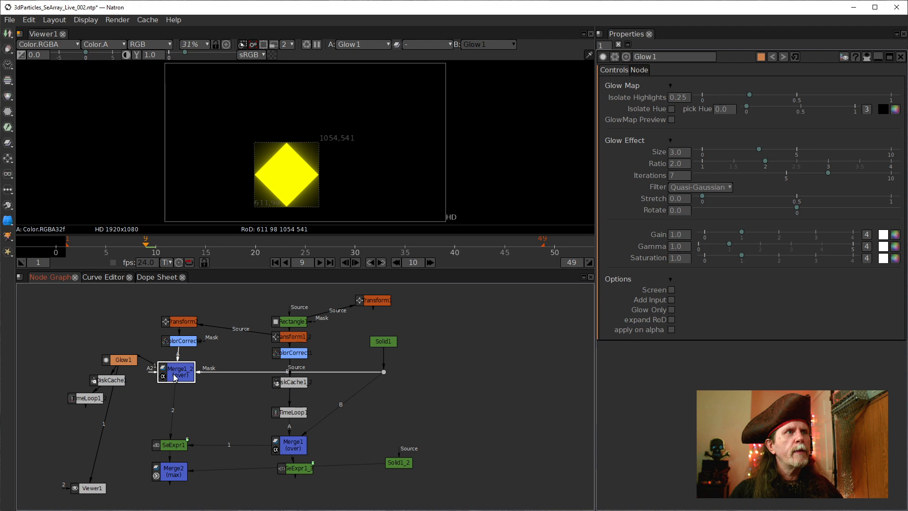
- Feed Merge1_2 into Glow1, connect TimeLoop1_2 to input 2 of SeExpr1, and display TimeLoop1_2 in the viewer
left_click(105, 411)
left_click_drag(104, 416, 89, 413)
left_click_drag(86, 401, 114, 410)
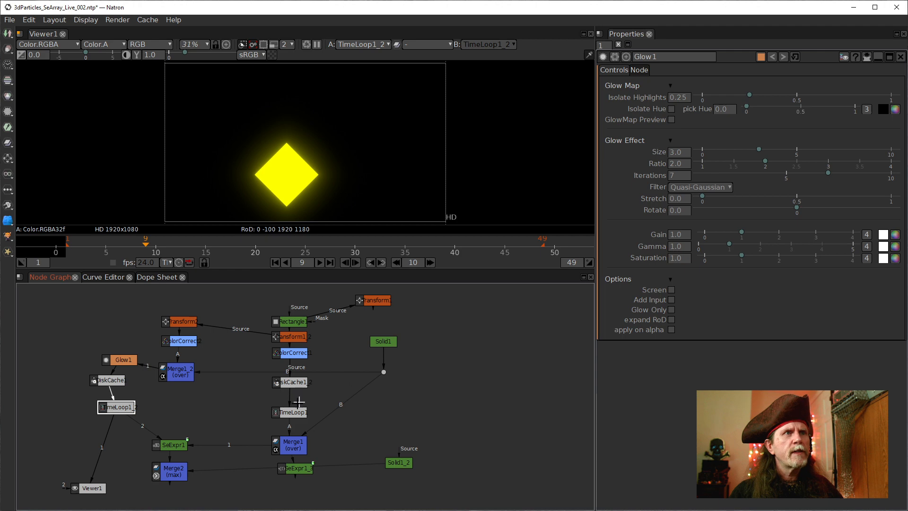
- Move TimeLoop1 and DiskCache1_2 aside and connect Merge1's A input to ColorCorrect1
left_click_drag(295, 416, 380, 428)
left_click_drag(294, 383, 387, 402)
left_click_drag(328, 416, 383, 372)
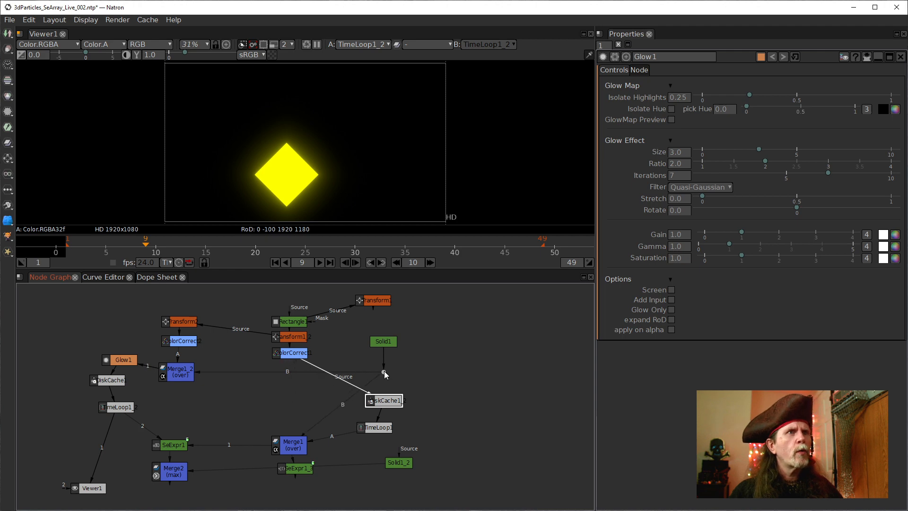
left_click_drag(280, 445, 275, 417)
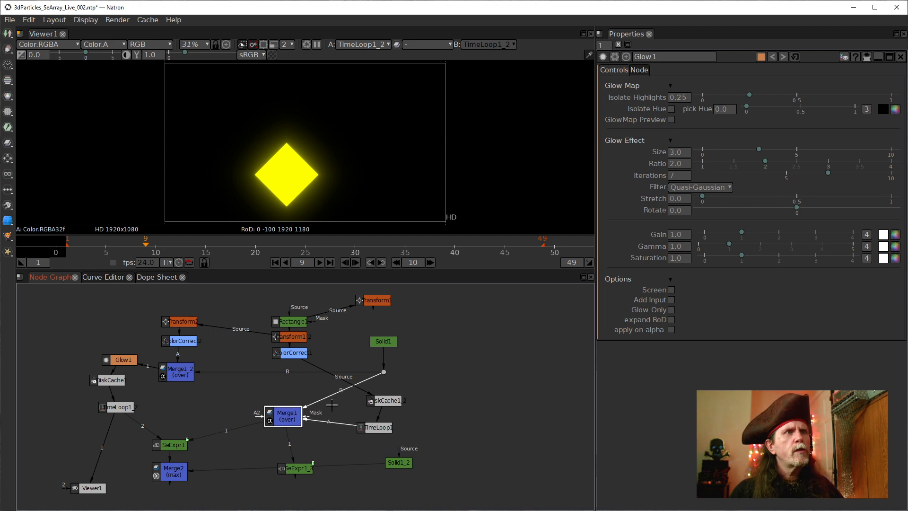
left_click_drag(334, 424, 289, 354)
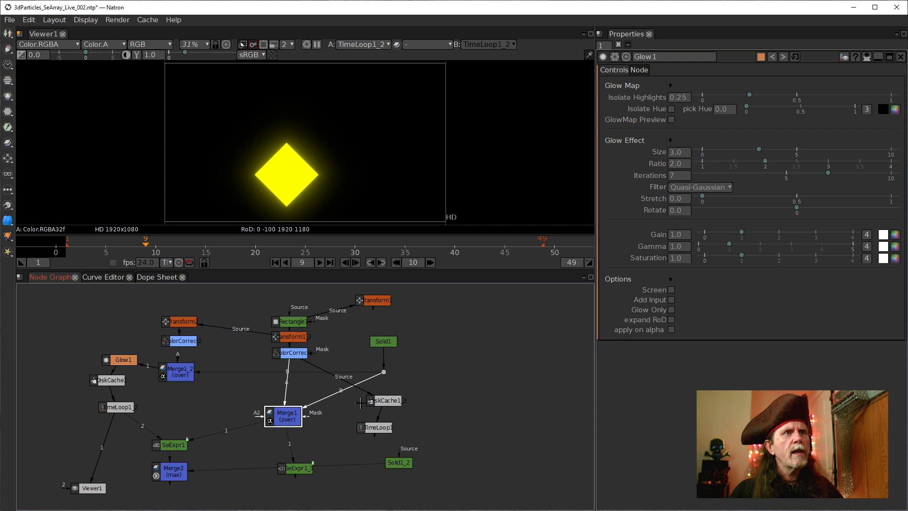
- Connect DiskCache1_2's source to Merge1, feed TimeLoop1 into input 1 of both SeExpr nodes, and tidy the branch
left_click_drag(338, 381, 296, 421)
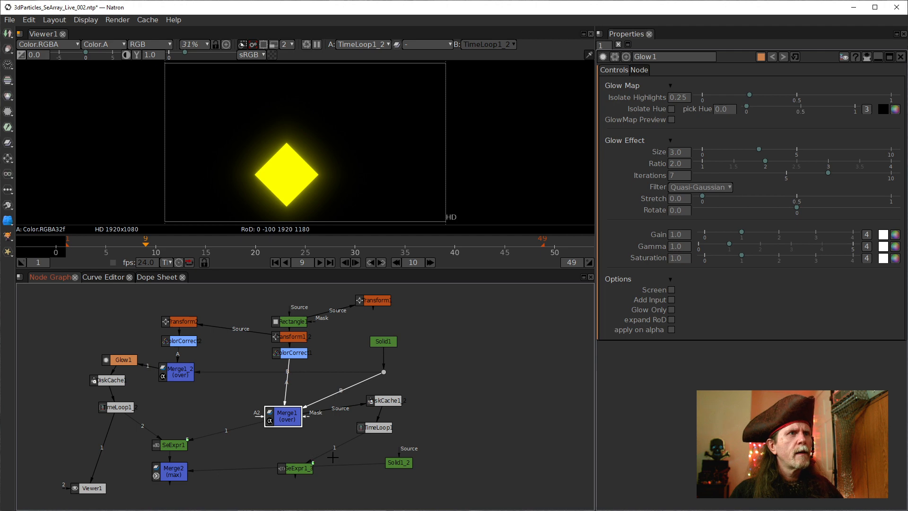
left_click_drag(255, 424, 359, 427)
mouse_move(286, 416)
left_mouse_down()
mouse_move(283, 400)
mouse_move(292, 401)
left_mouse_up()
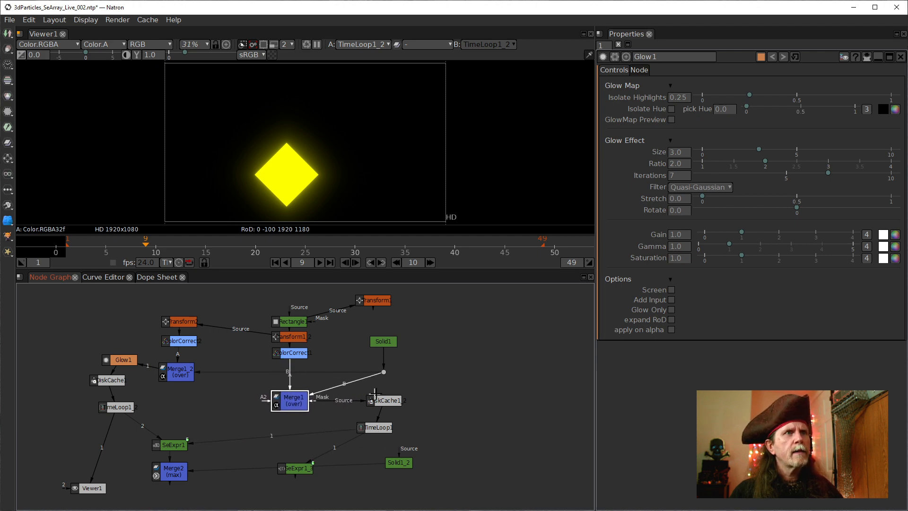
left_click(362, 427)
left_click_drag(362, 427, 312, 432)
left_click_drag(387, 400, 289, 389)
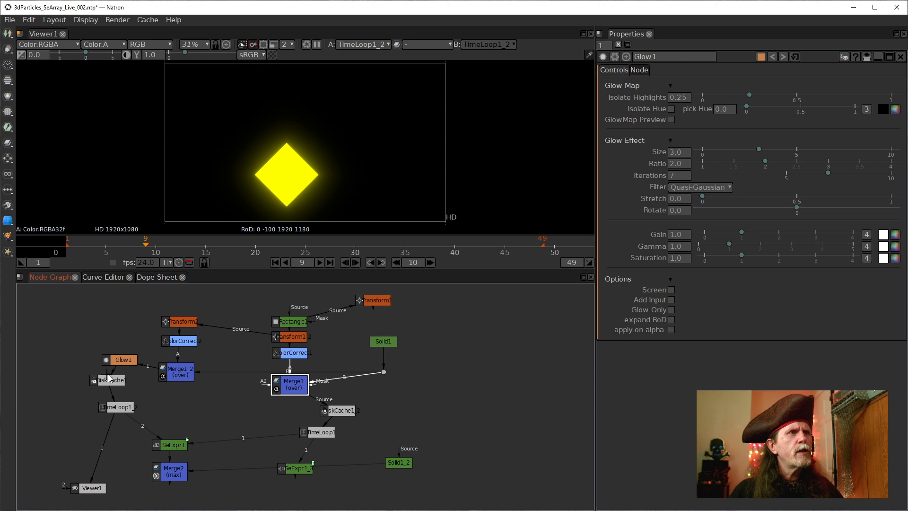
- Duplicate the Glow1 node and insert the copy between Merge1 and DiskCache1_2
left_click(124, 359)
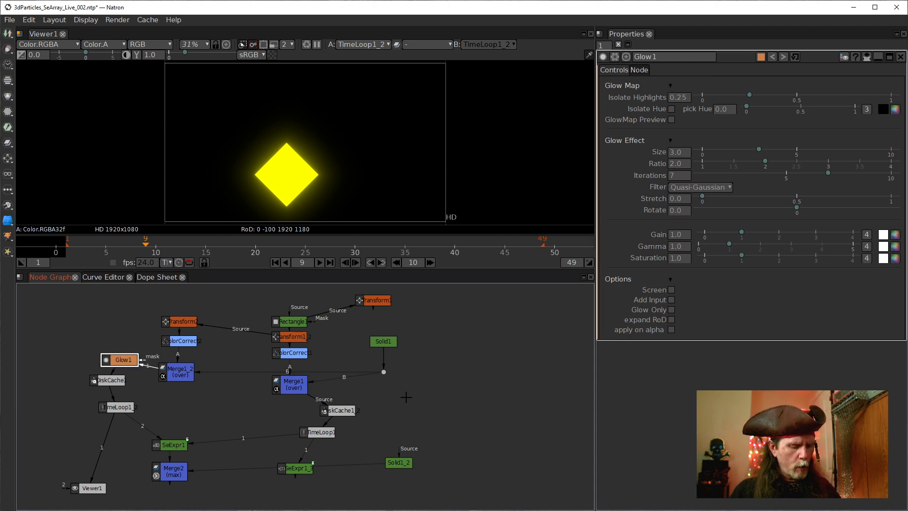
key("alt+c")
left_click_drag(132, 363, 134, 355)
left_click_drag(432, 385, 295, 386)
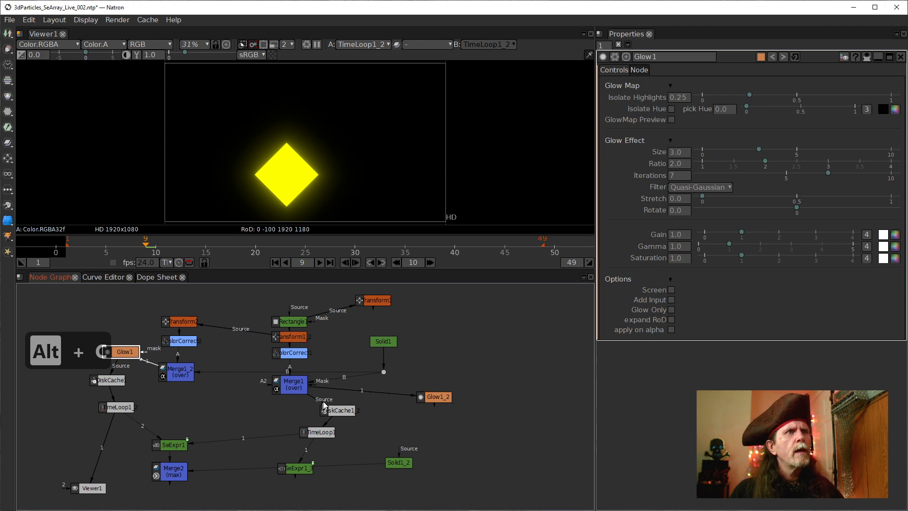
left_click_drag(425, 397, 283, 402)
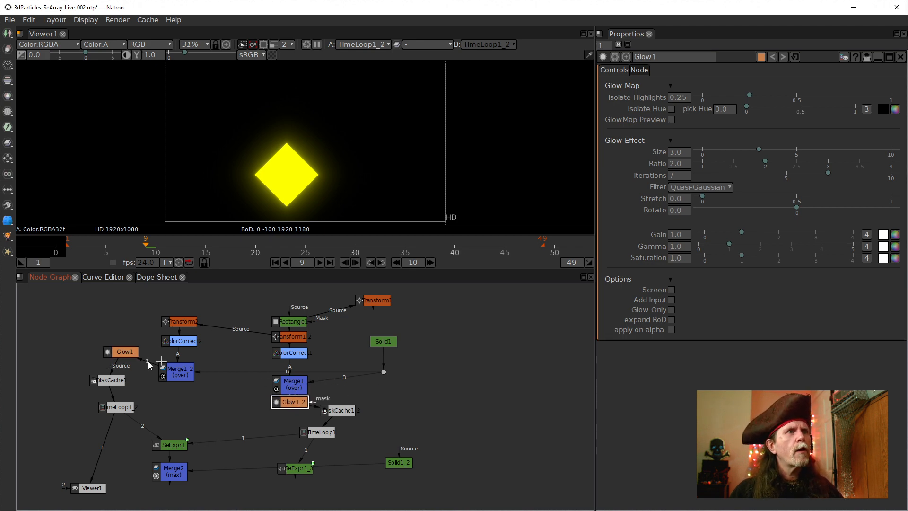
- Align the Merge and Glow nodes beneath their ColorCorrect nodes and move Solid1 and its dot up
left_click_drag(118, 351, 185, 365)
left_click(178, 370)
left_click_drag(301, 396, 301, 383)
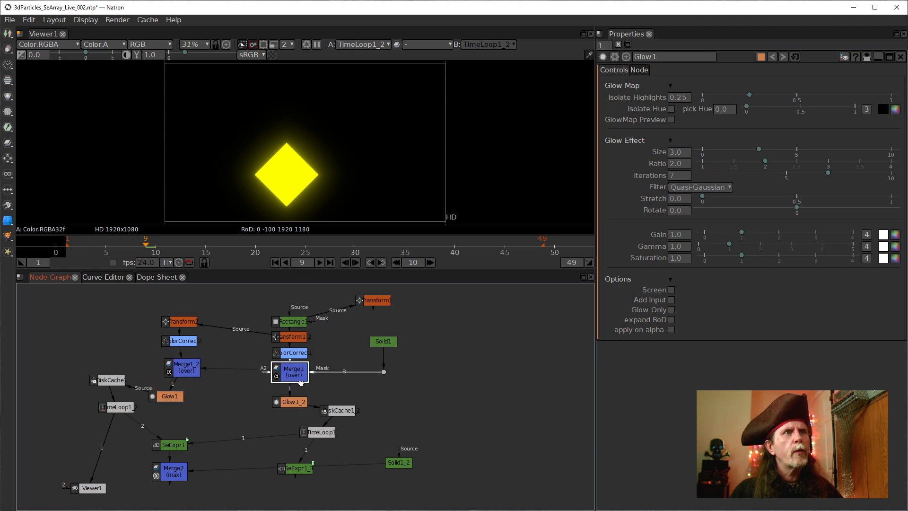
mouse_move(389, 344)
left_mouse_down()
mouse_move(389, 321)
mouse_move(388, 332)
left_mouse_up()
left_click_drag(382, 375, 359, 344)
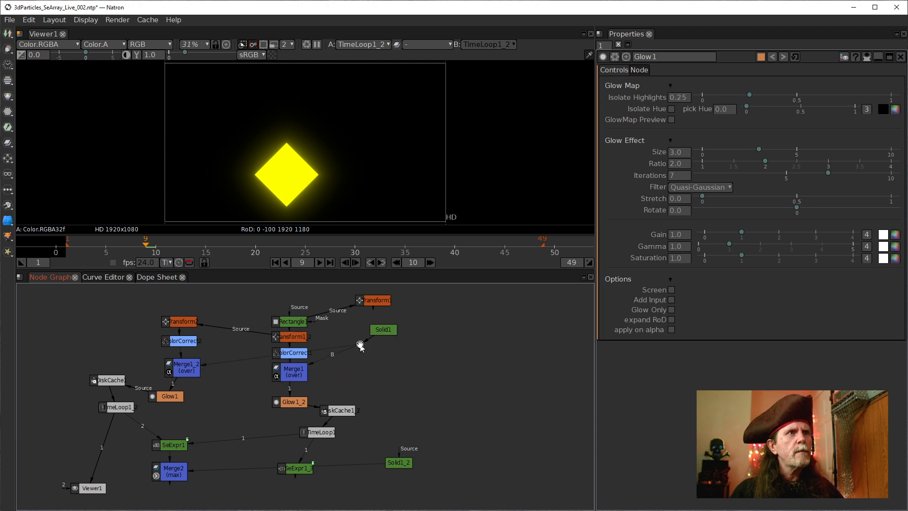
mouse_move(173, 398)
left_mouse_down()
mouse_move(186, 376)
mouse_move(197, 402)
mouse_move(185, 391)
left_mouse_up()
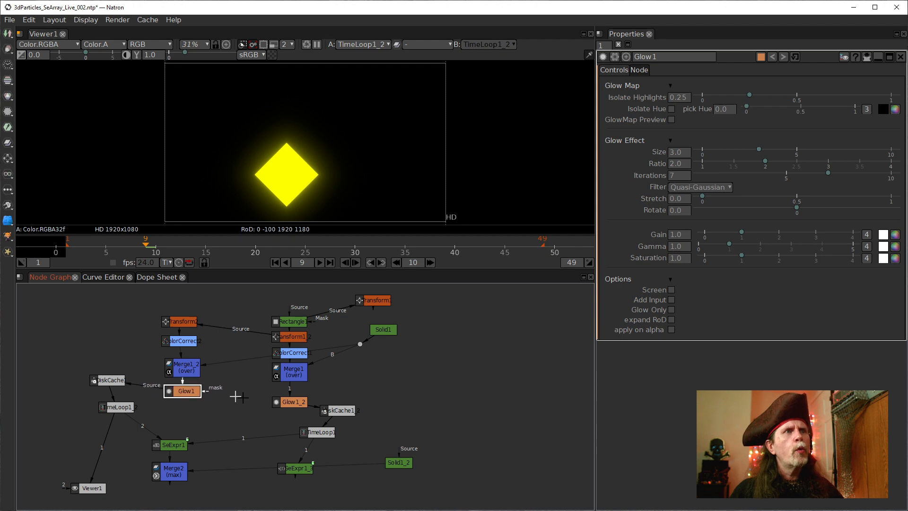
left_click_drag(287, 404, 283, 395)
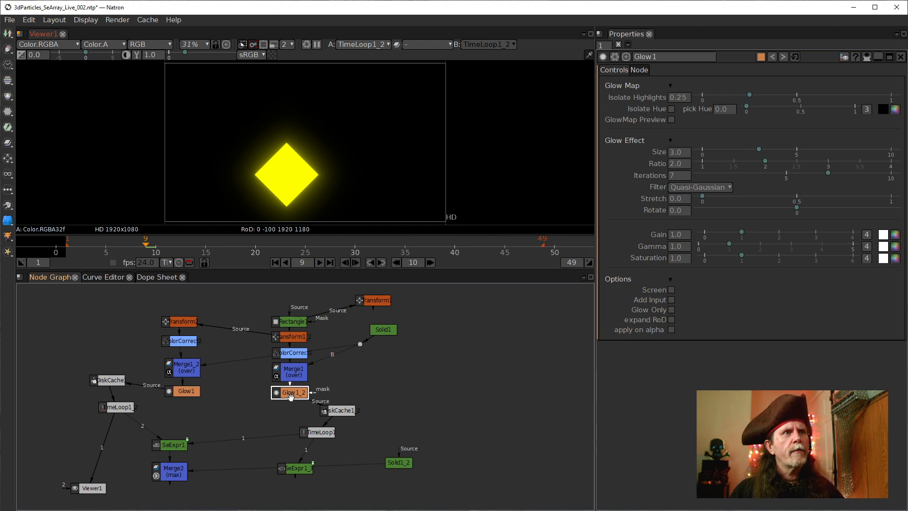
- Display Glow1_2 in the viewer and set its Isolate Highlights to 0
key("1")
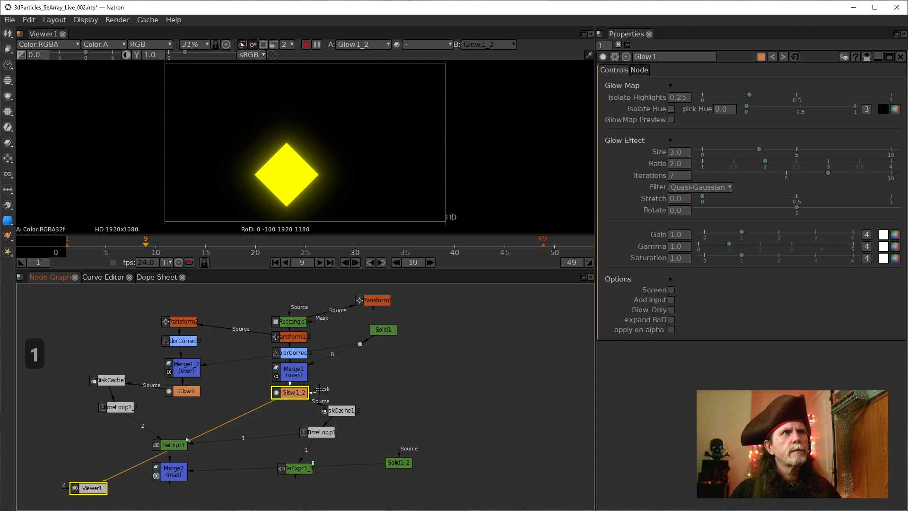
left_click(194, 394)
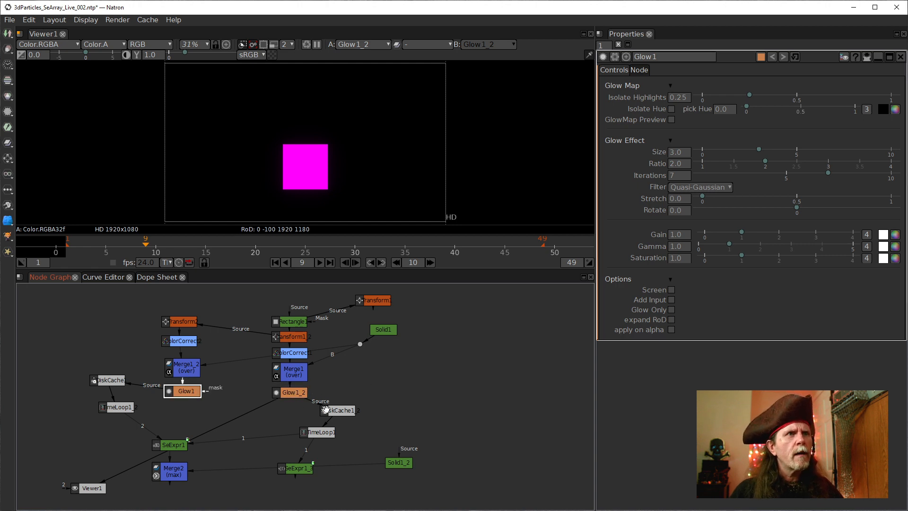
left_click_drag(299, 395, 274, 397)
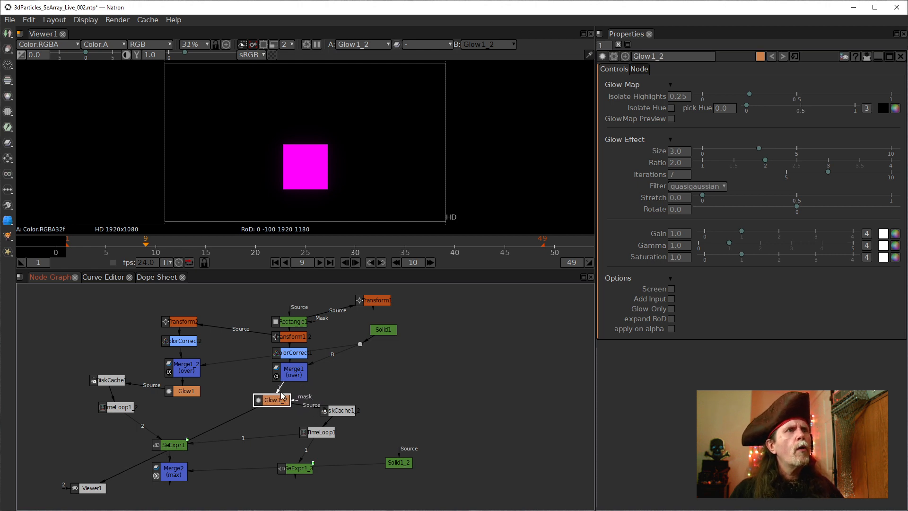
left_click(679, 97)
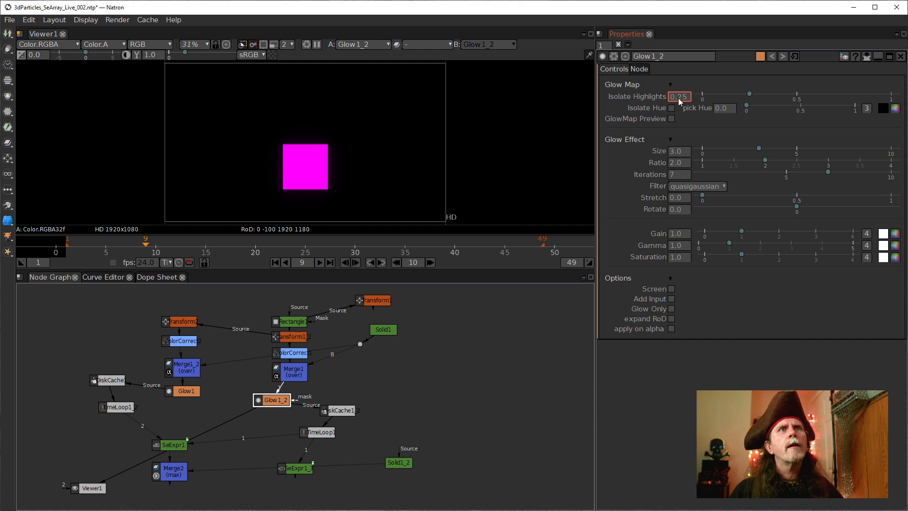
scroll(679, 100, "down", 1)
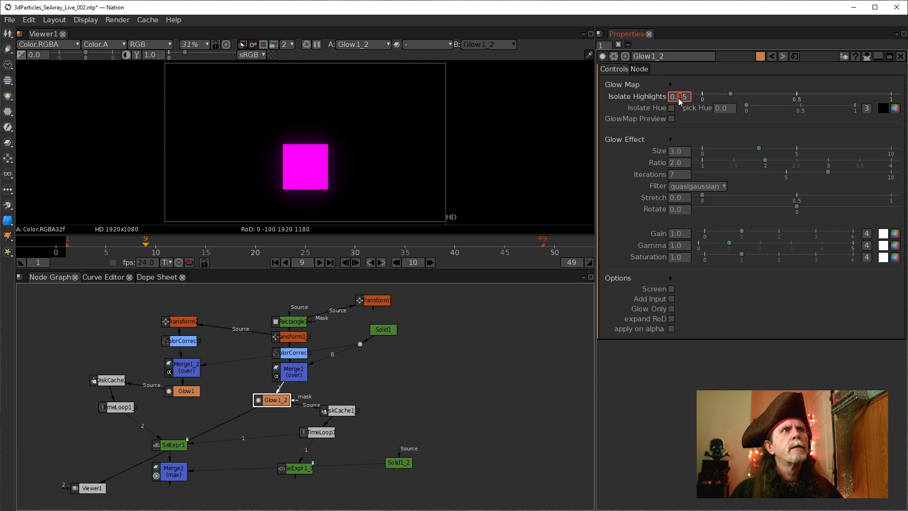
scroll(679, 100, "down", 1)
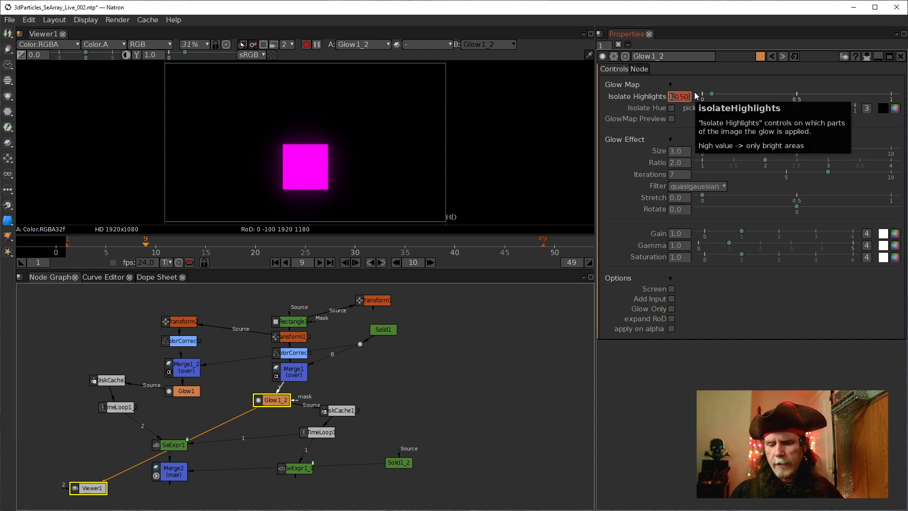
type("0")
key("Return")
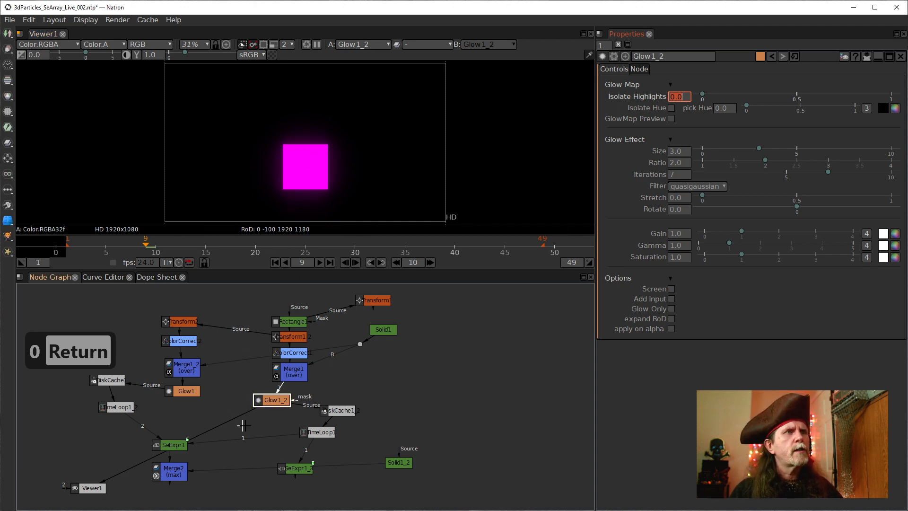
- Display SeExpr1's output in the viewer
left_click(317, 436)
left_click(342, 413)
left_click(314, 433)
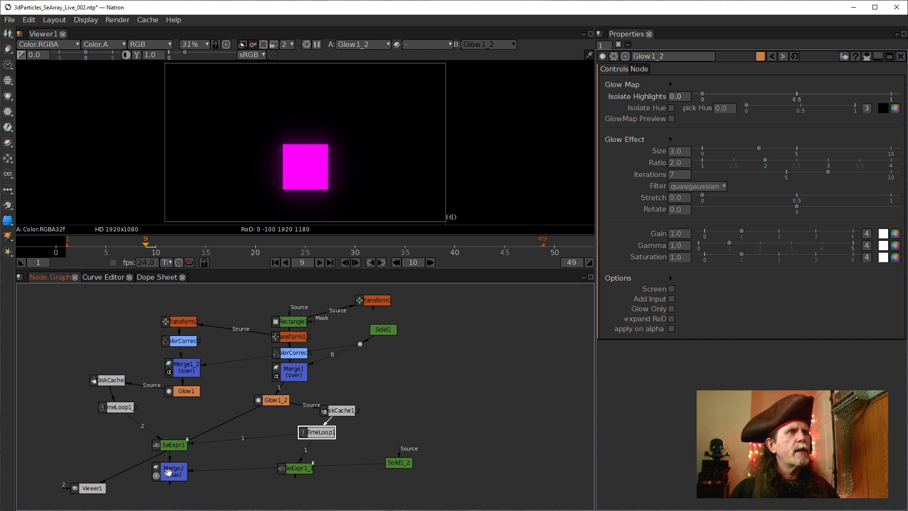
left_click_drag(201, 440, 169, 449)
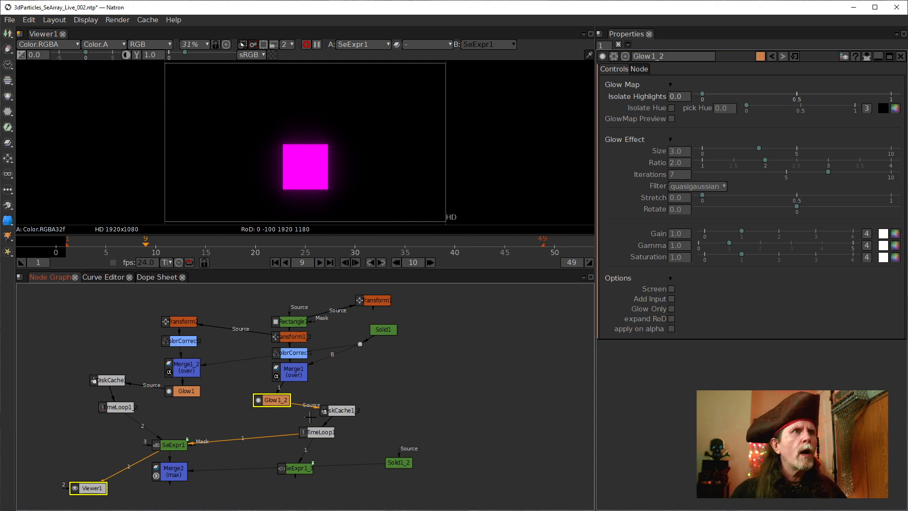
- Set ColorCorrect1's green gain to 0.01 and open the settings of DiskCache1
left_click(305, 396)
double_click(292, 352)
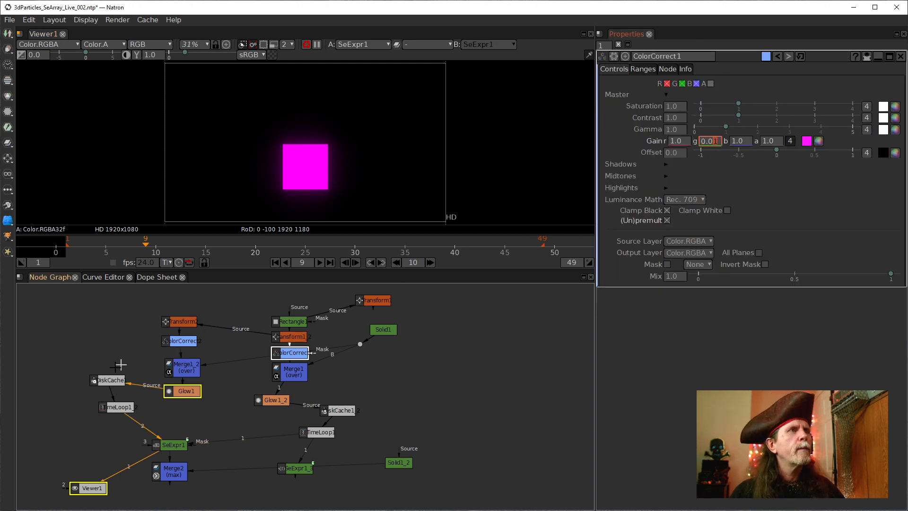
double_click(107, 379)
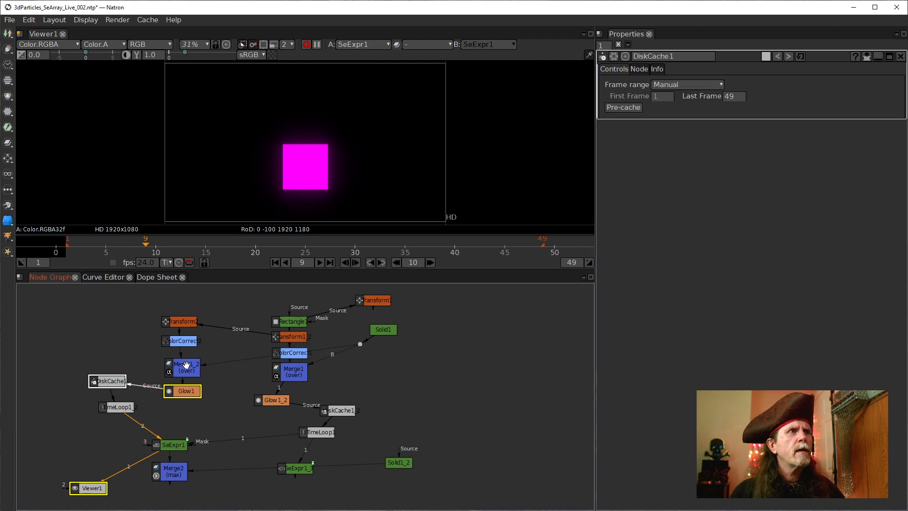
- Set the blue gain of ColorCorrect2 to 0.01, then raise it to 0.11
double_click(181, 341)
left_click(744, 141)
type("0.01")
left_click(252, 458)
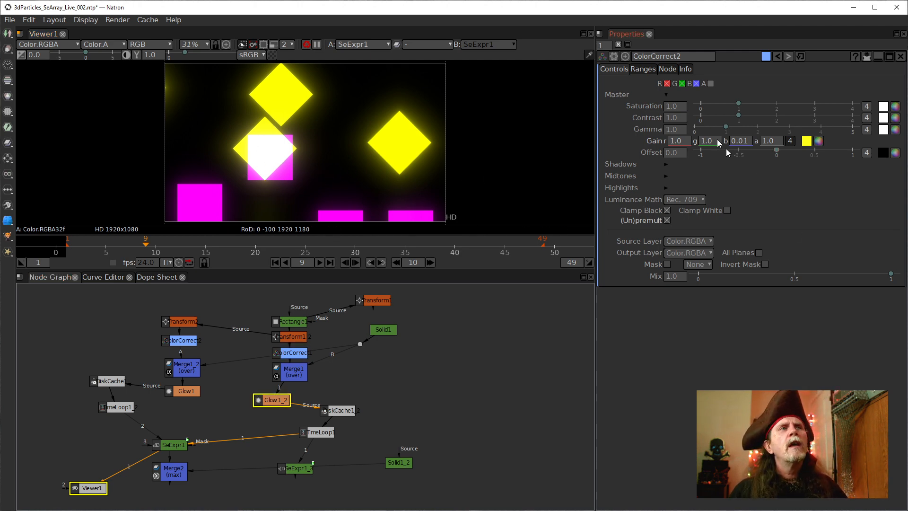
double_click(735, 141)
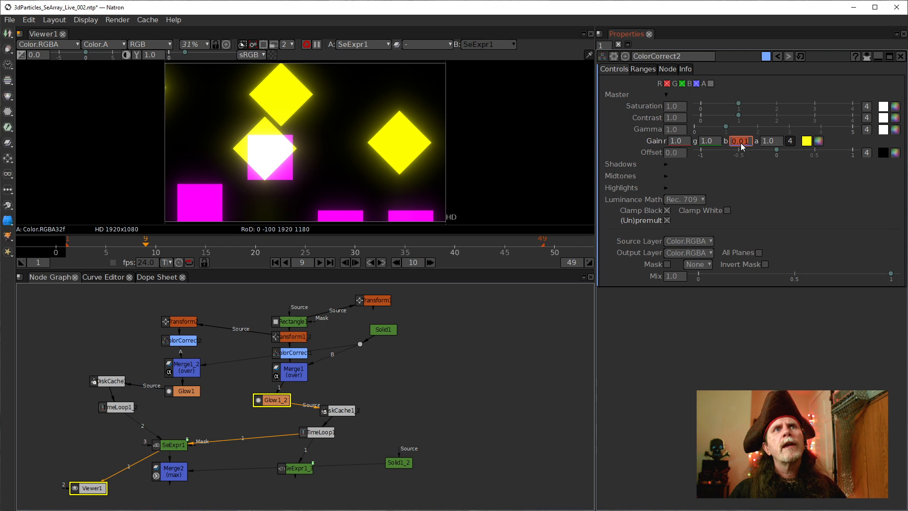
left_click(739, 141)
key("Up")
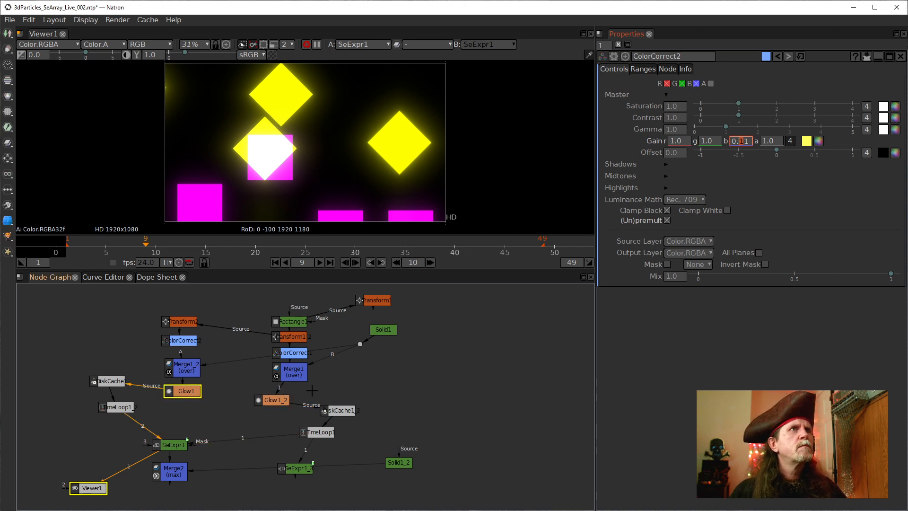
- Lower both the red and green gain of ColorCorrect2 to 0.7
left_click(679, 141)
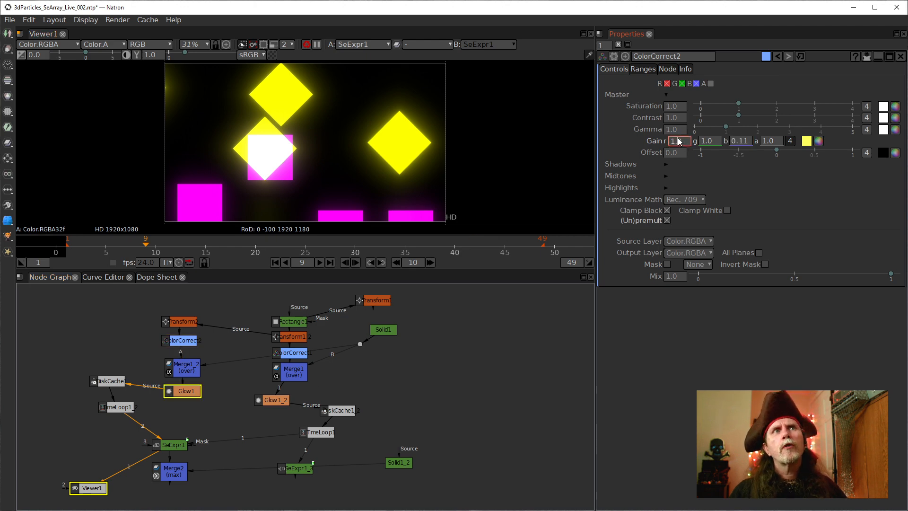
type("0.9")
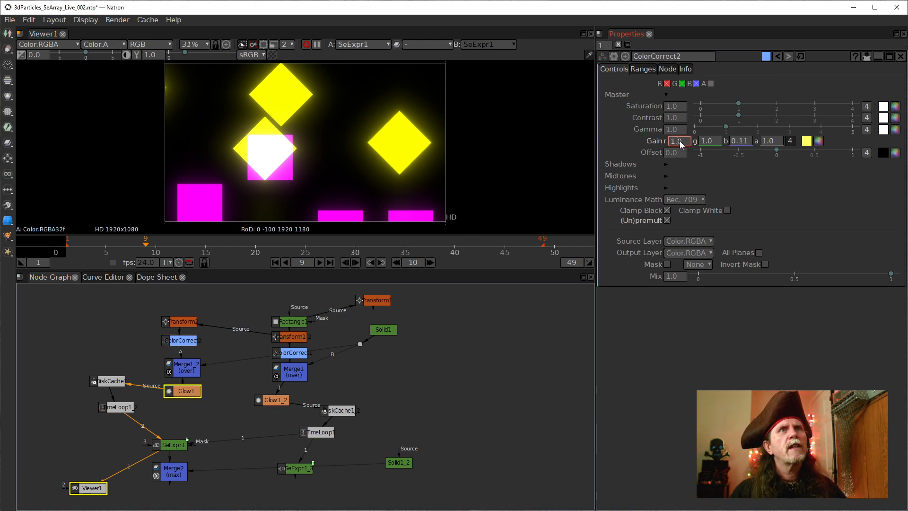
key("Down")
key("Down")
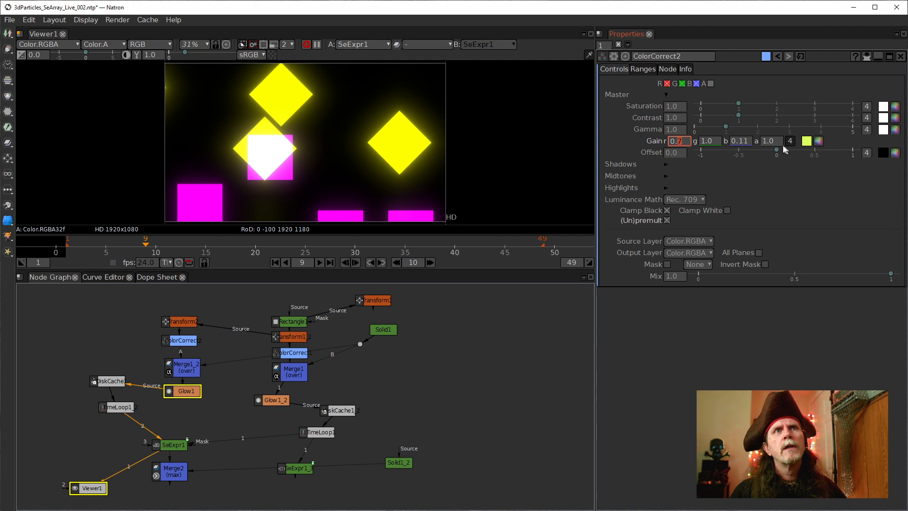
left_click(710, 141)
key("Down")
key("Down")
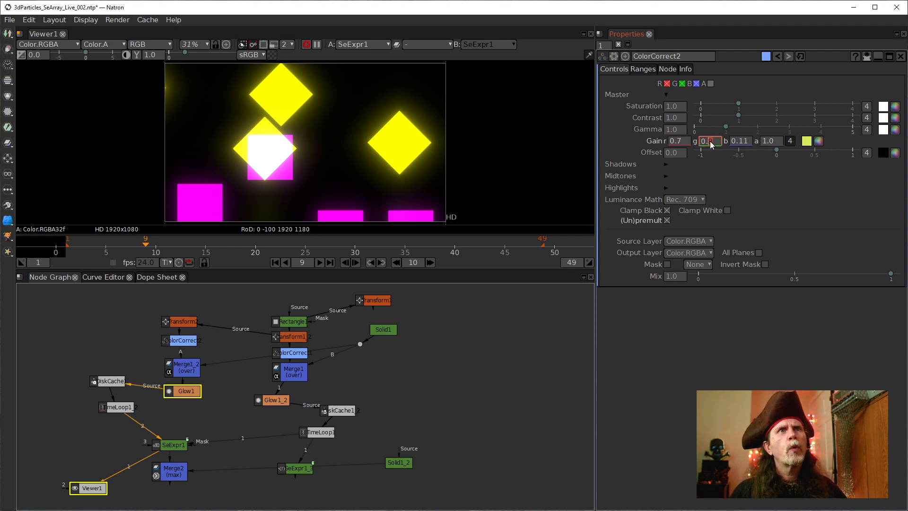
key("Down")
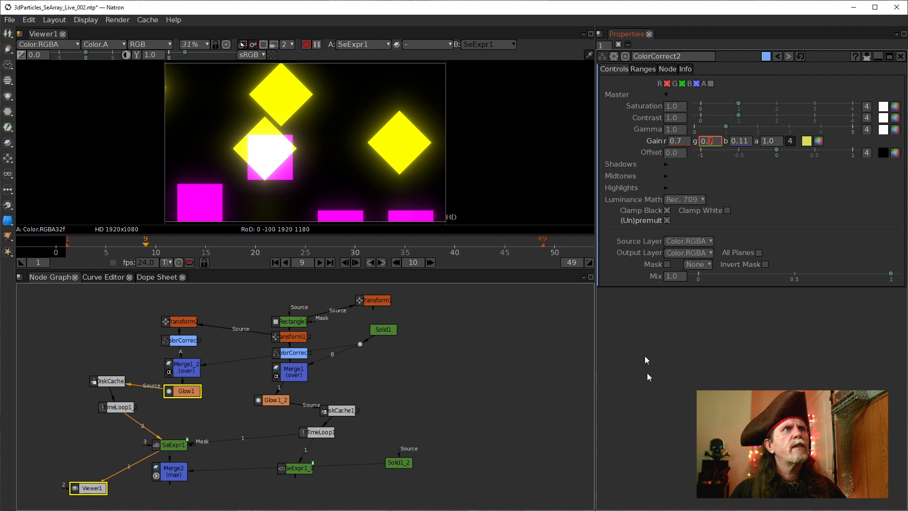
left_click(467, 382)
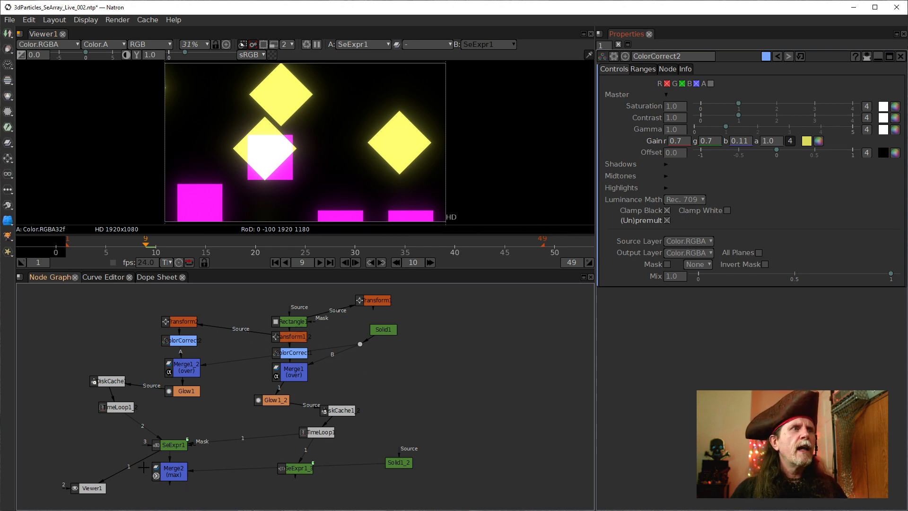
- Connect Viewer1 to the output of Merge2 and move the viewer node below it
left_click_drag(130, 472, 169, 476)
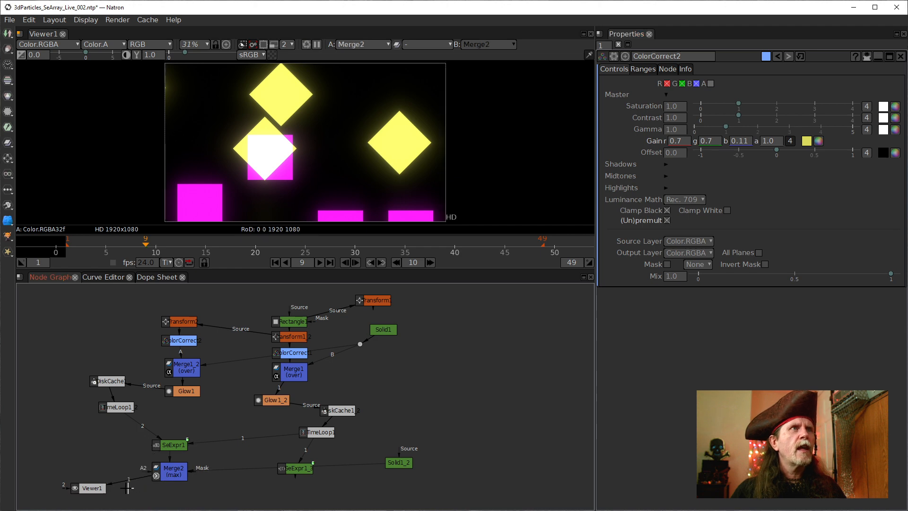
left_click_drag(92, 487, 144, 502)
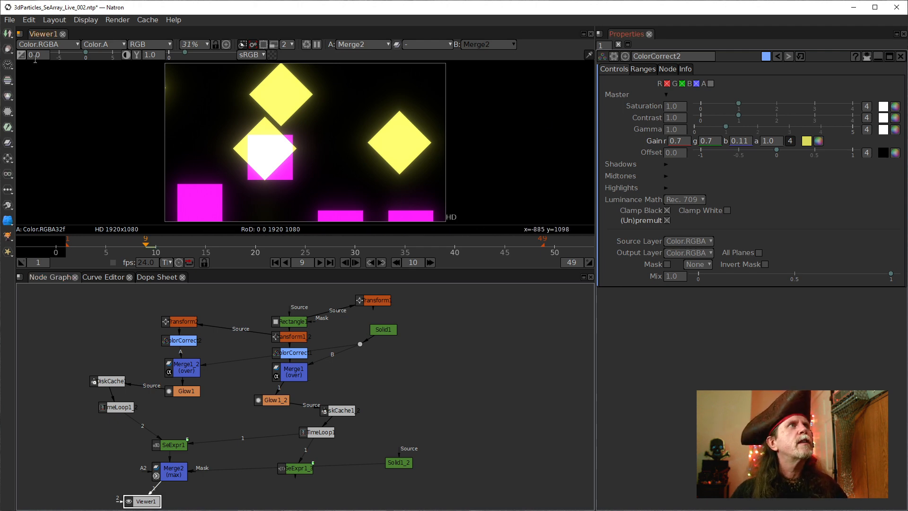
- Save the project as a new incremental version
left_click(10, 20)
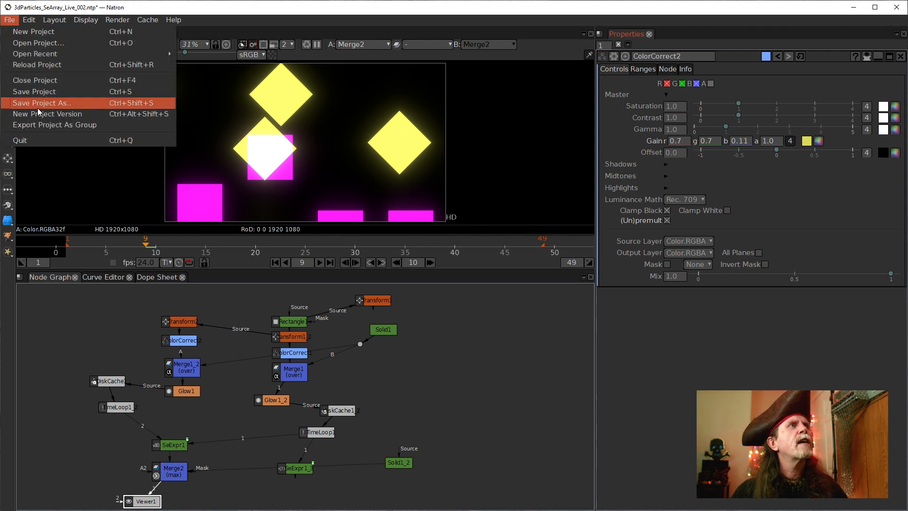
key("Escape")
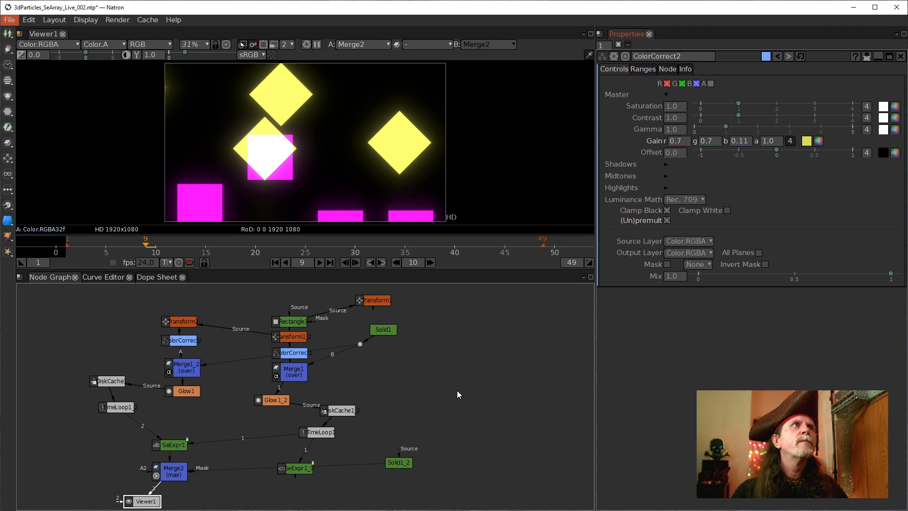
key("ctrl+alt+s")
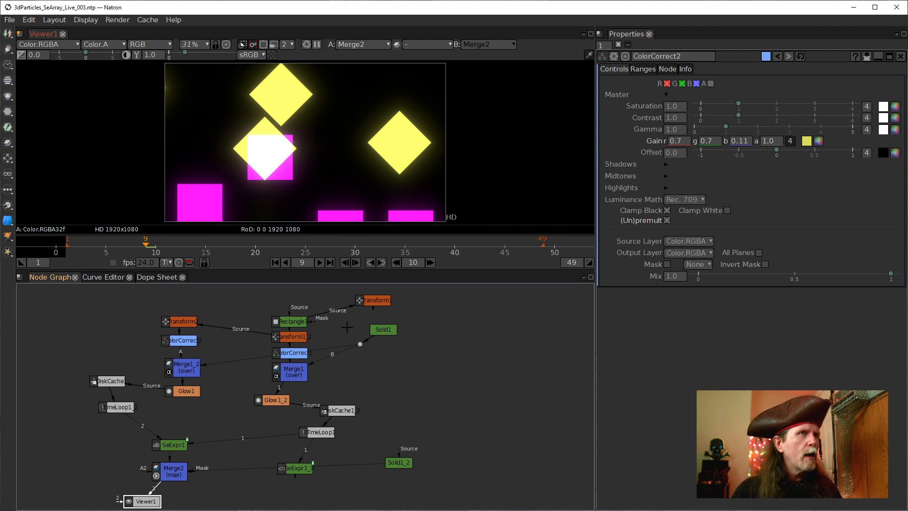
- Trace the chain from ColorCorrect2 through Glow1 and review the frame range settings of DiskCache1
left_click(183, 343)
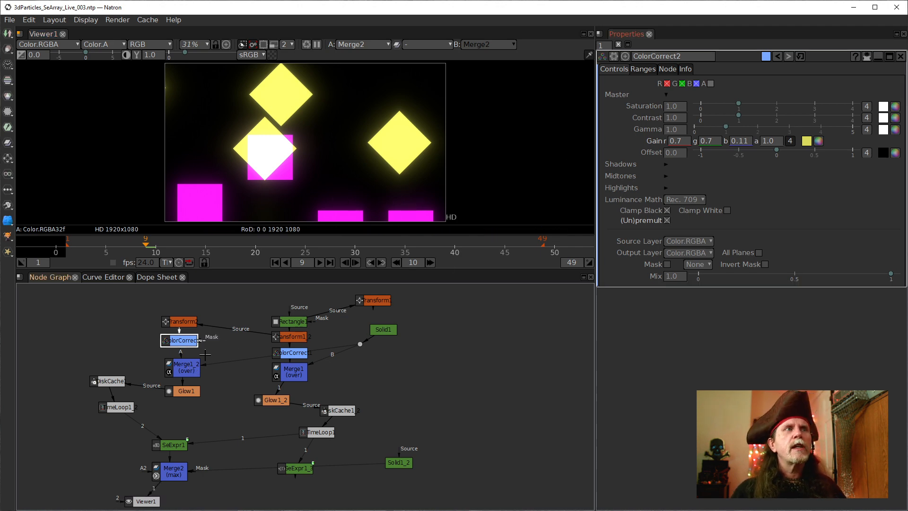
left_click(184, 392)
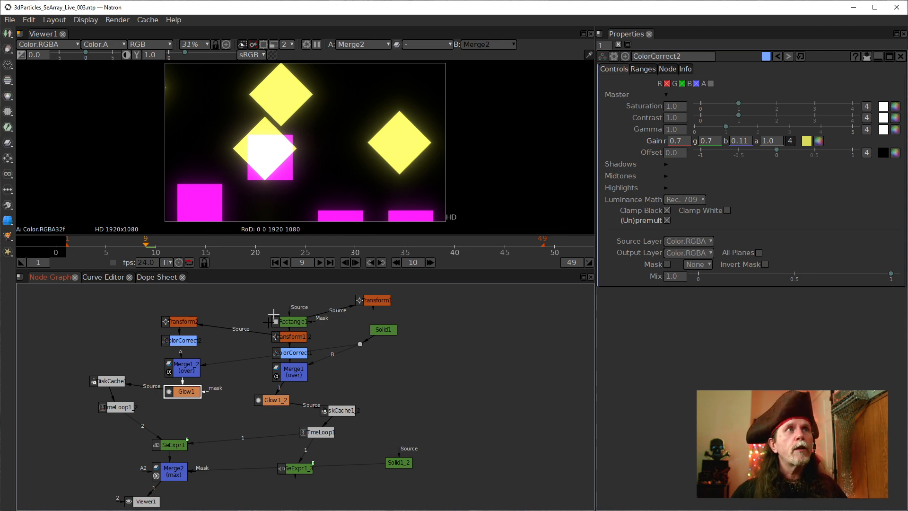
left_click(118, 408)
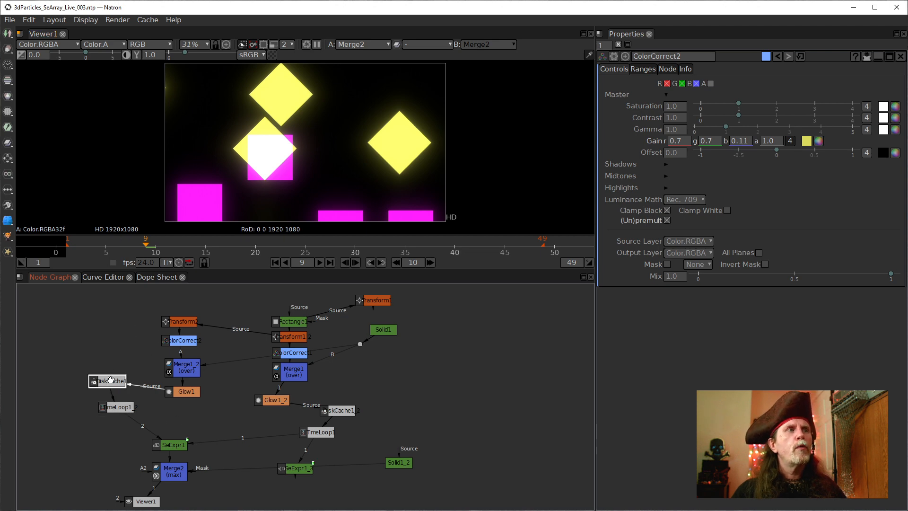
left_click(118, 379)
double_click(669, 96)
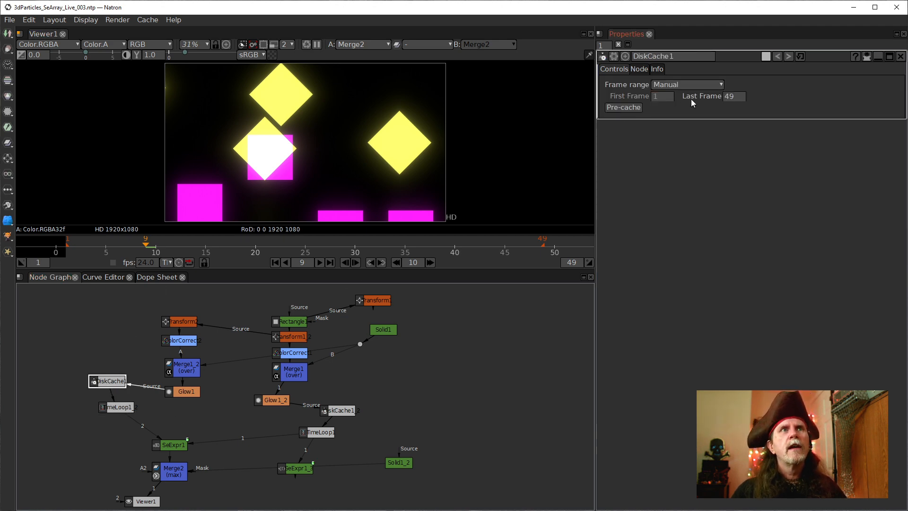